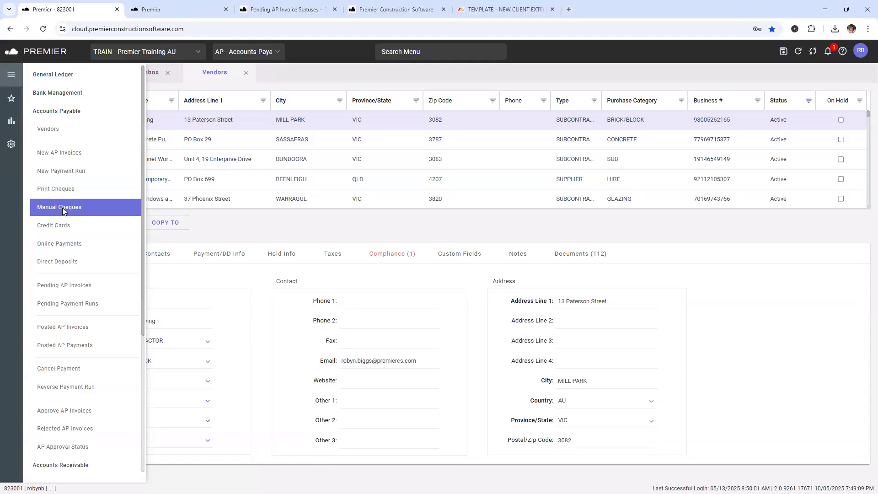
- Start a new payment run with today's date (13/05/2025) as the payment date and Direct Deposit as the payment method
left_click(57, 170)
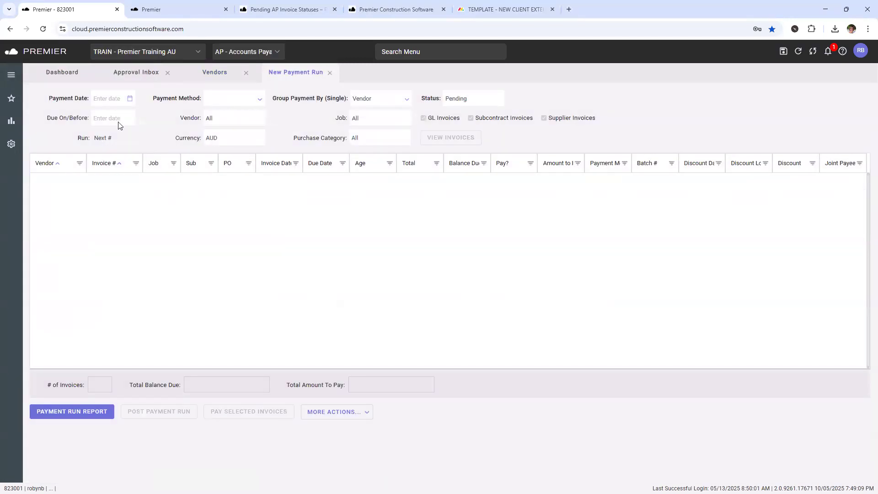
left_click(101, 99)
type("today")
key("Tab")
left_click(259, 103)
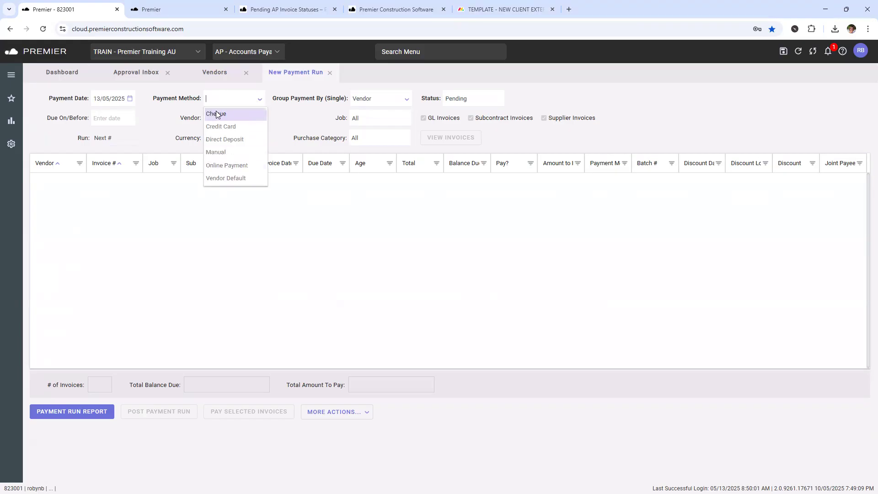
left_click(225, 141)
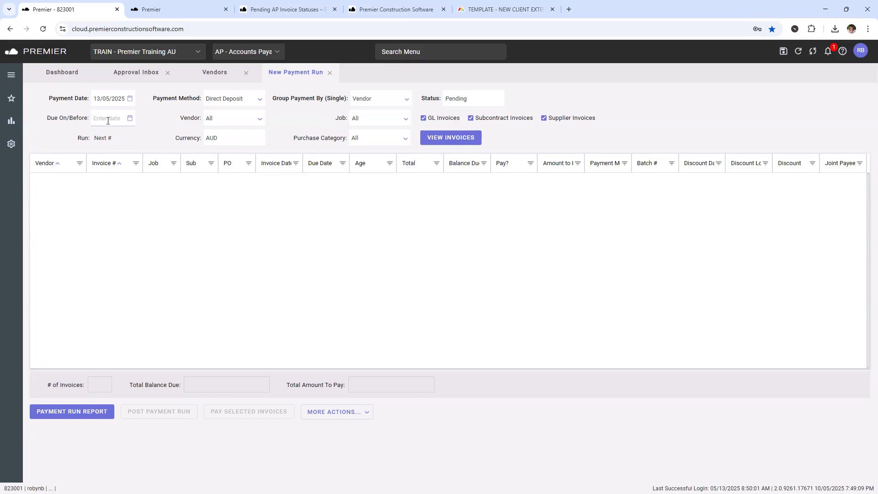
left_click(262, 120)
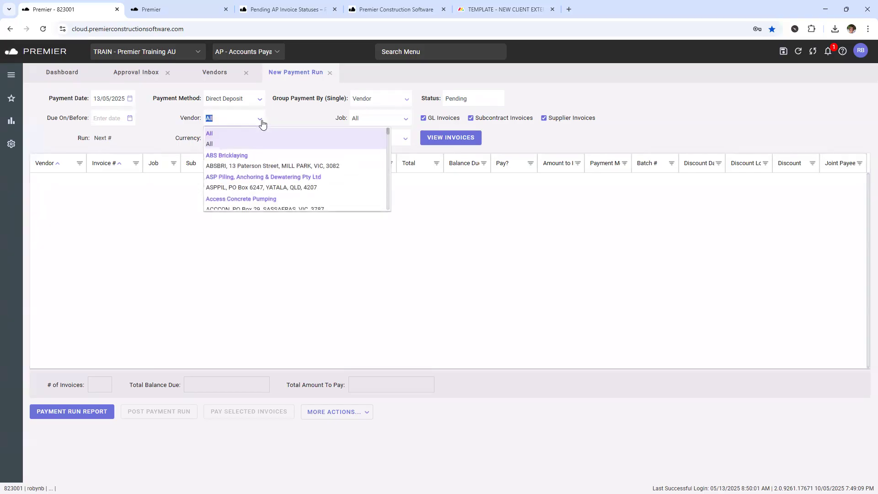
type("bun")
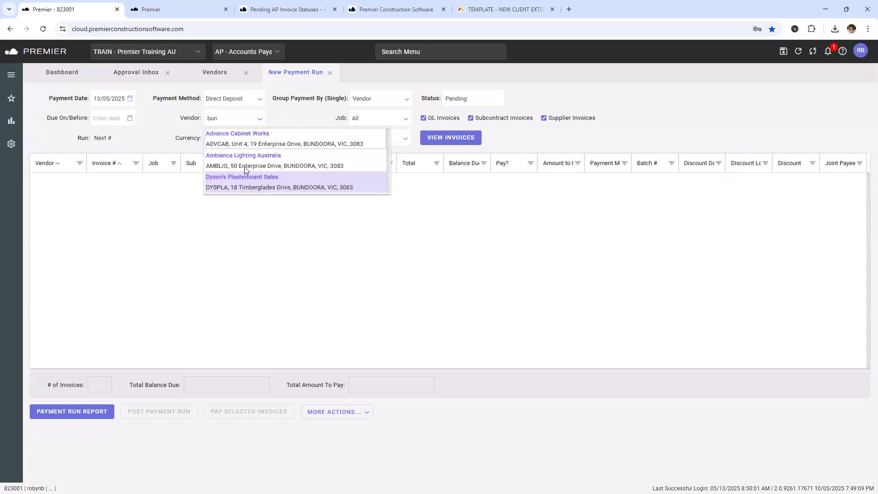
key("BackSpace")
key("BackSpace")
key("BackSpace")
type("offi")
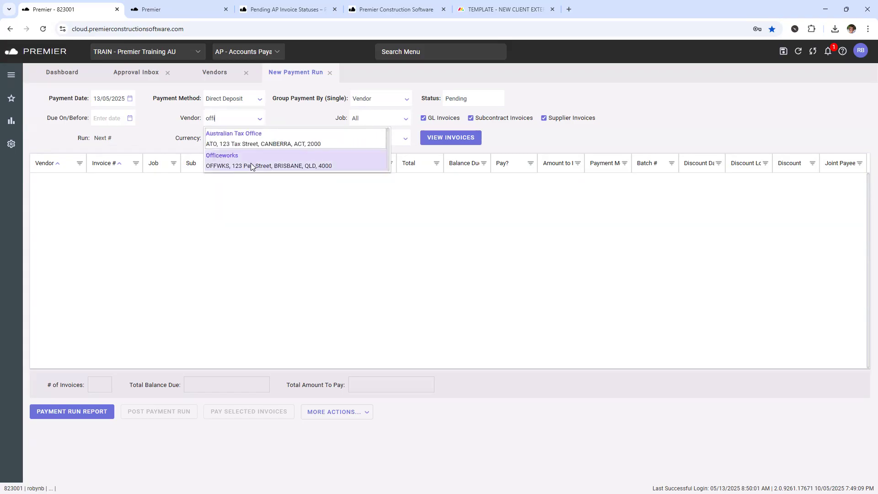
left_click(289, 123)
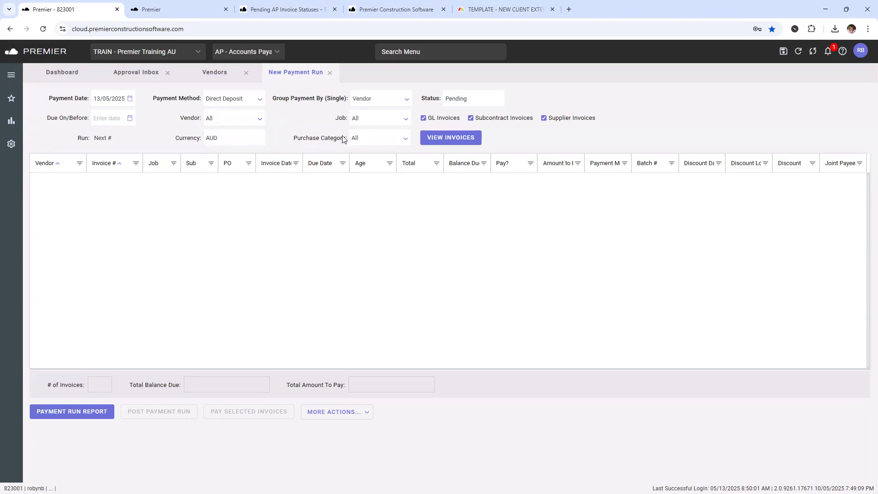
- List the invoices available for payment, leaving the vendor, job and purchase category criteria at All
left_click(406, 122)
left_click(297, 126)
left_click(441, 139)
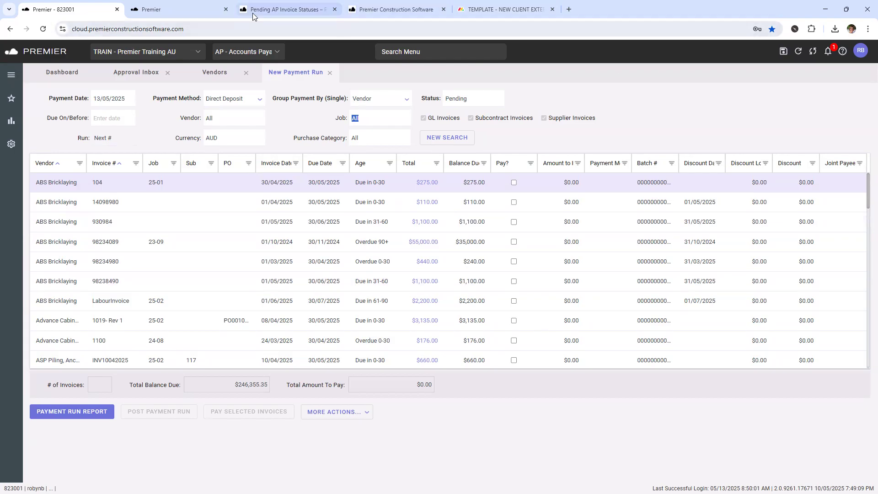
- Read the invoice status and approval status definitions in the Pending AP Invoice Statuses knowledge base article
left_click(276, 9)
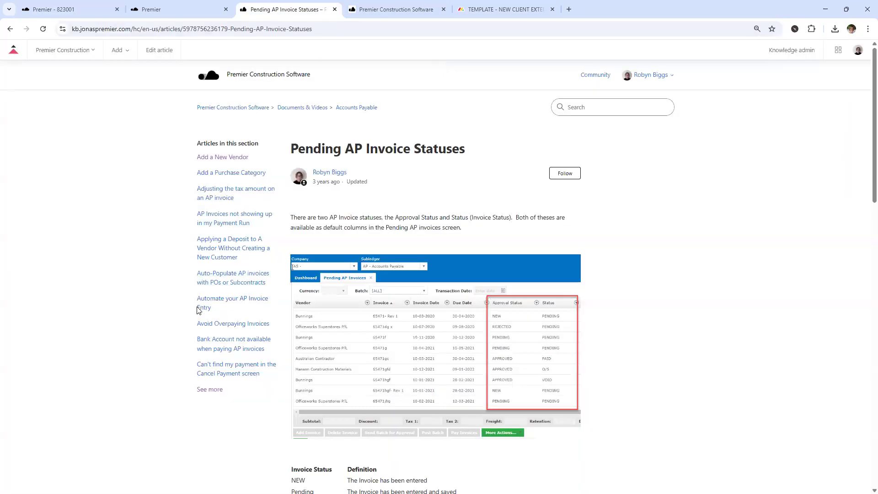
scroll(467, 240, "down", 6)
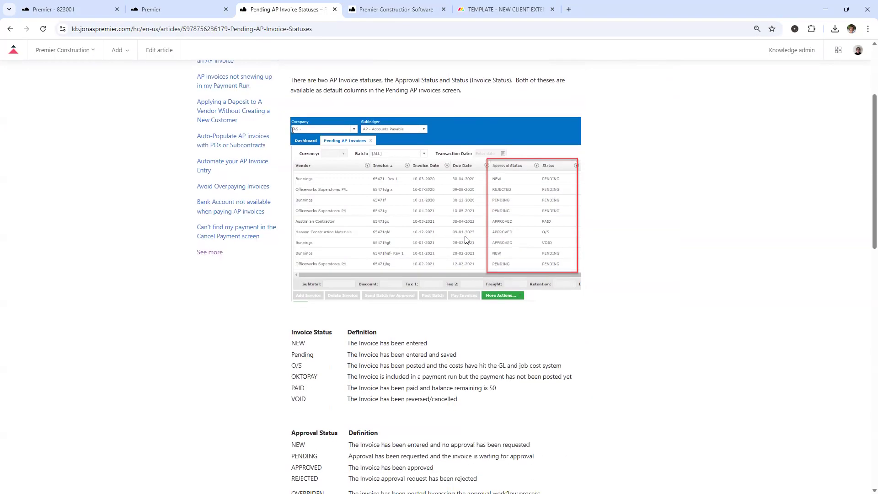
left_click_drag(300, 205, 315, 253)
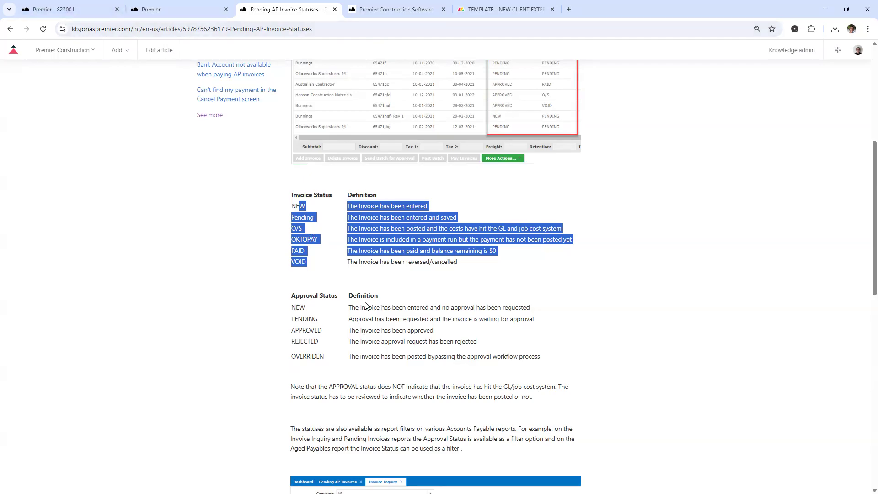
scroll(376, 239, "up", 2)
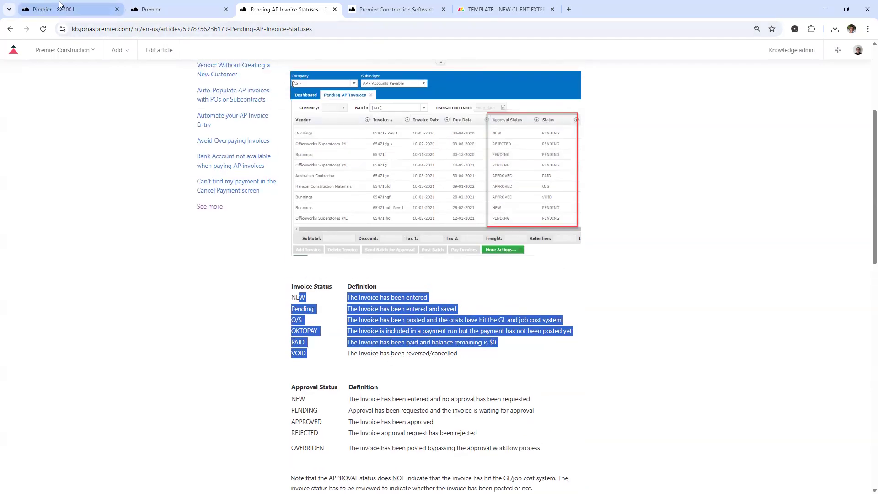
- Back in Premier's payment run, mark ABS Bricklaying invoices 104 and 14098980 and Advance Cabinet Works invoices 1019- Rev 1 and 1100 for payment
left_click(59, 8)
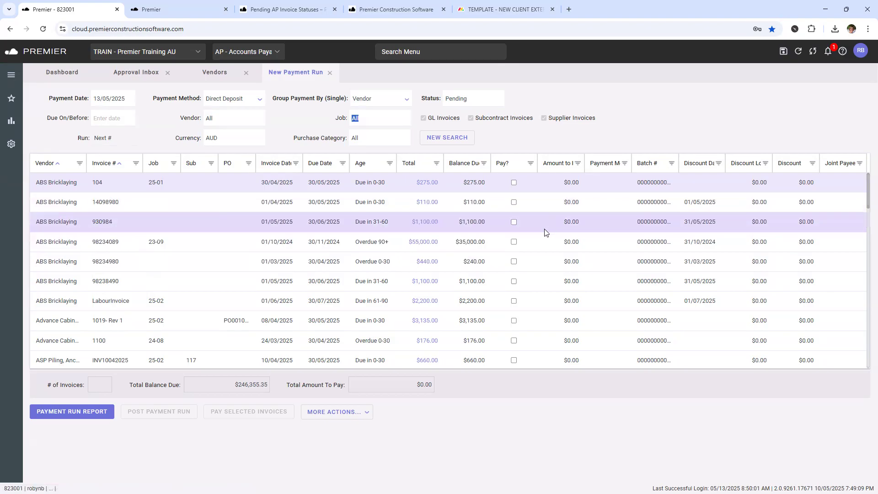
left_click(513, 182)
left_click(514, 202)
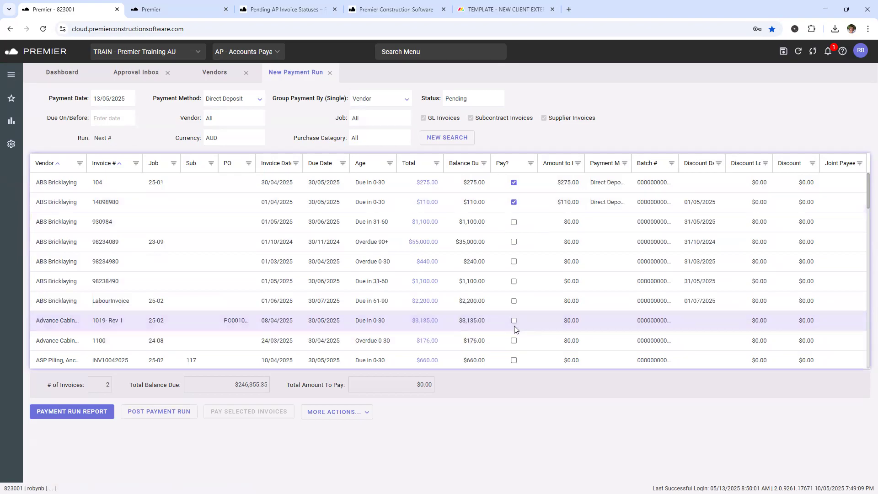
left_click(513, 341)
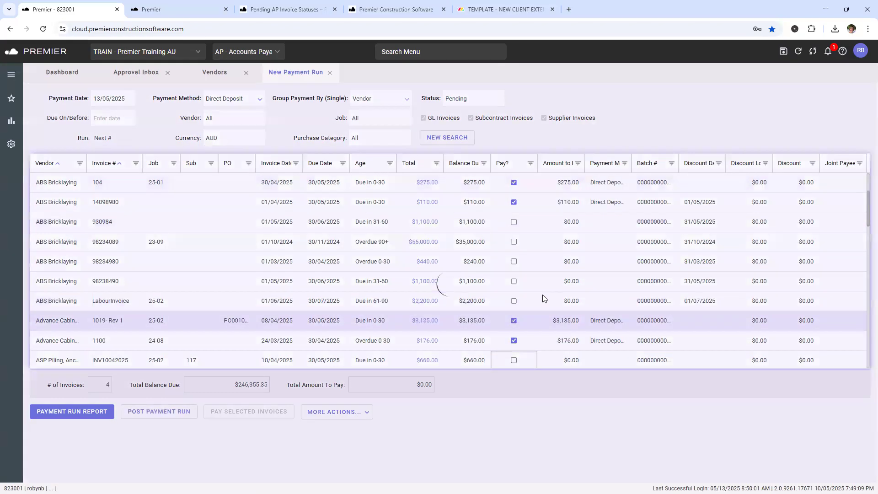
- Mark Big River Landscaping invoice CLAIMREF001, Brisbane City Council invoice 1016, Bunnings Warehouse invoice 1015 and Burns Civil Consulting invoice 9023po0- for payment
scroll(530, 265, "down", 5)
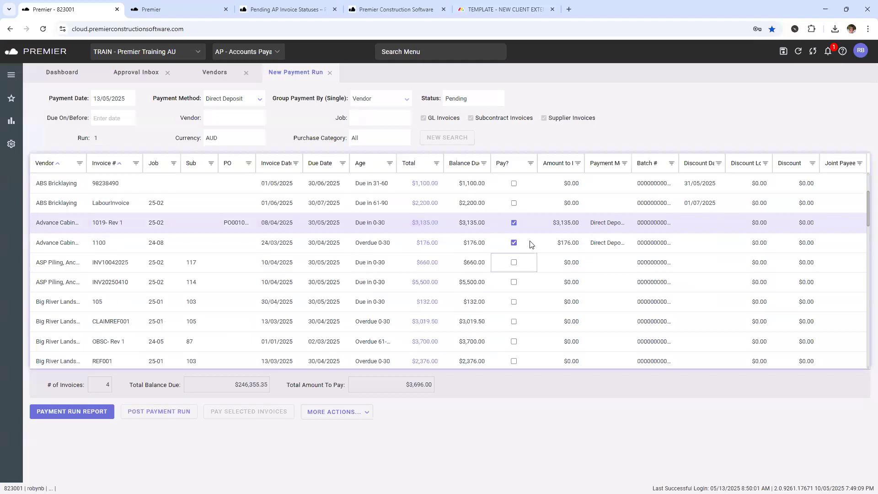
left_click(514, 222)
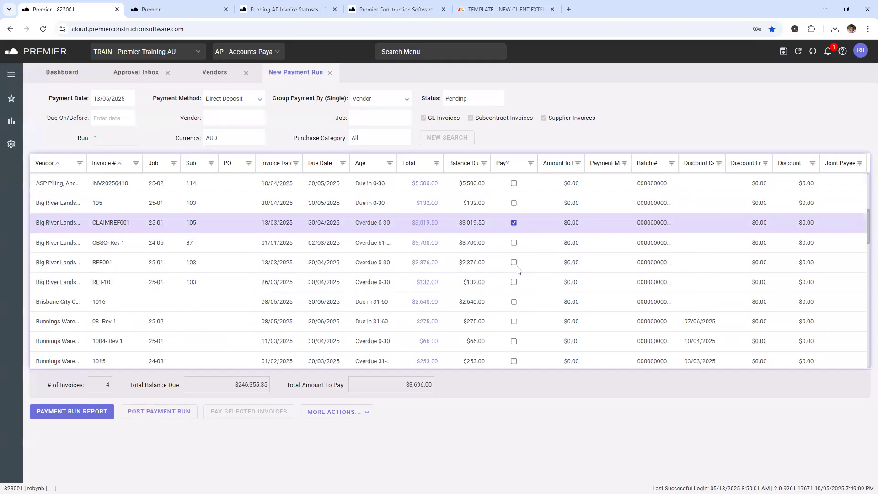
left_click(507, 303)
scroll(512, 297, "down", 2)
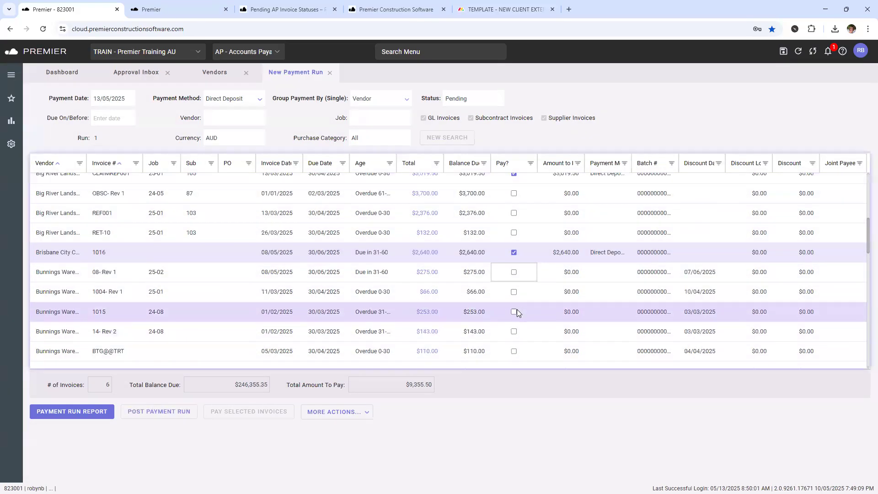
left_click(514, 312)
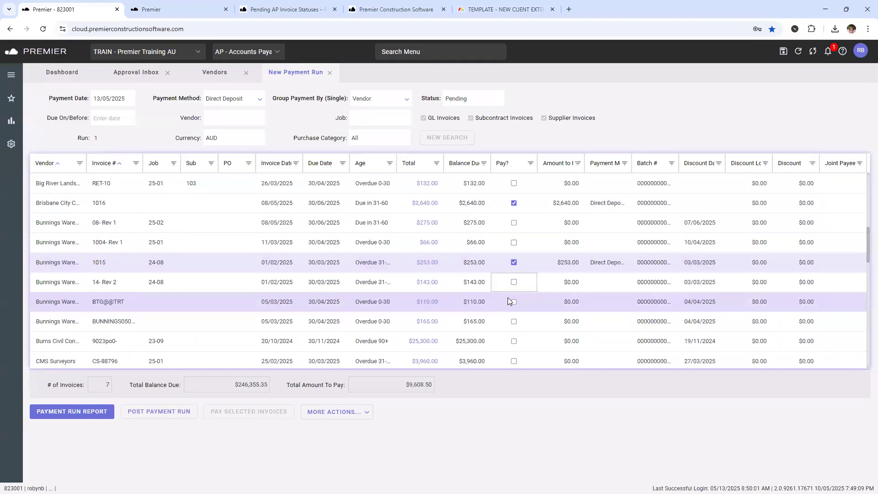
left_click(513, 342)
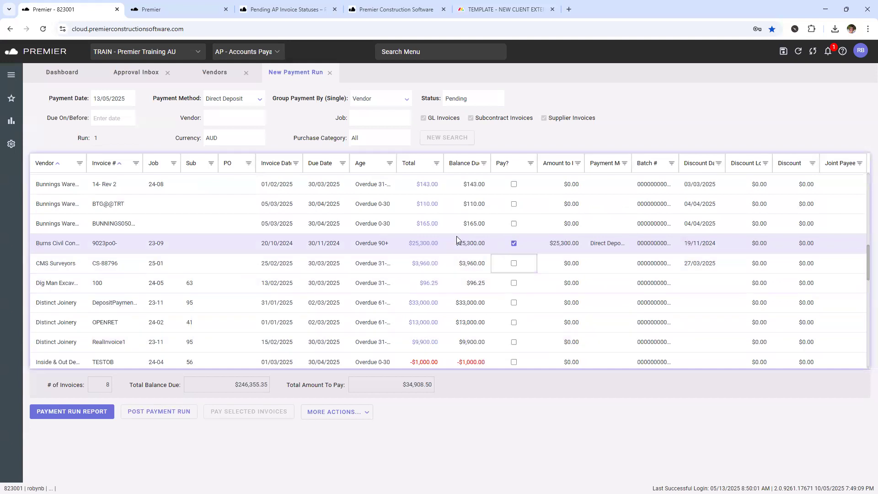
- Review the invoice inquiry for Burns Civil Consulting invoice 9023po0-, including its documents and payment history, and return to the payment run
left_click(421, 246)
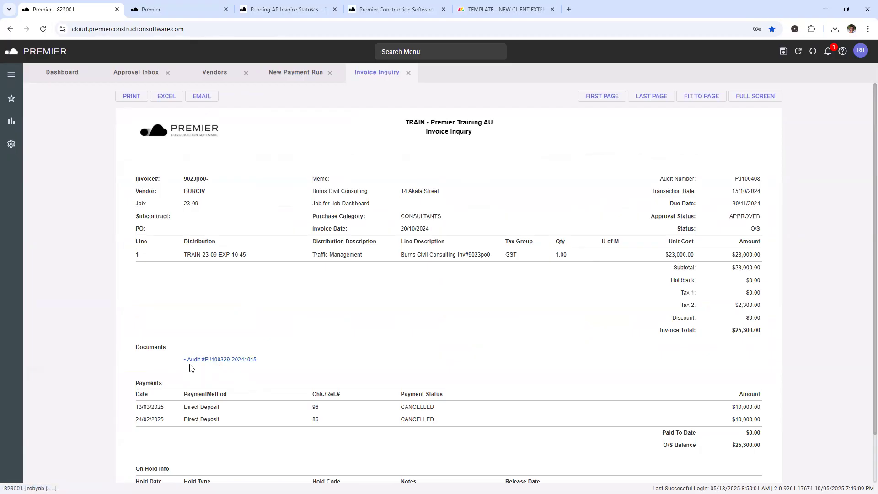
scroll(190, 365, "down", 2)
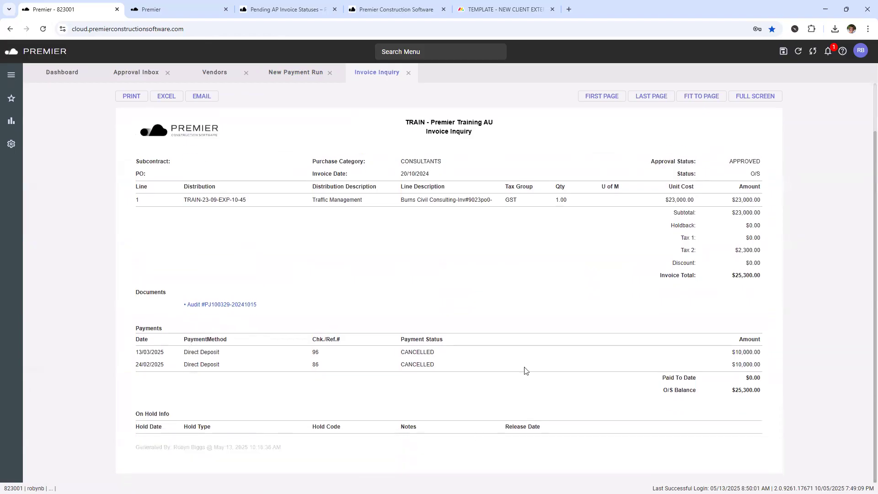
scroll(335, 331, "up", 2)
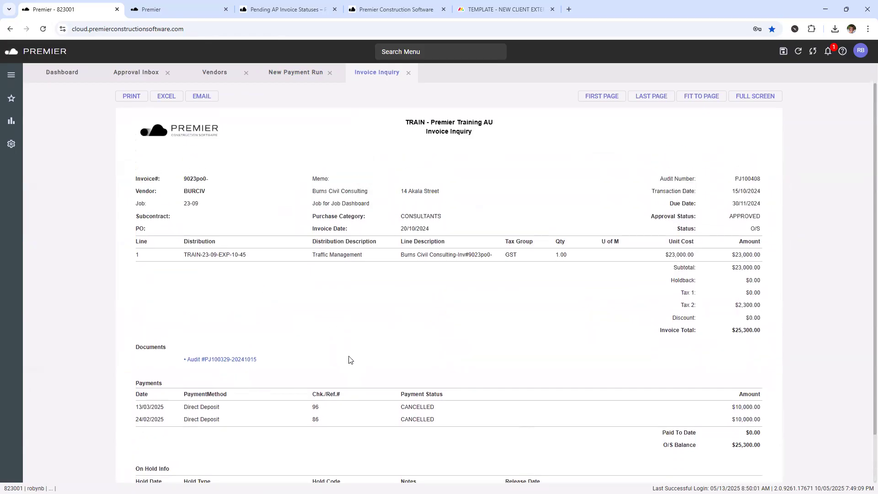
left_click(300, 76)
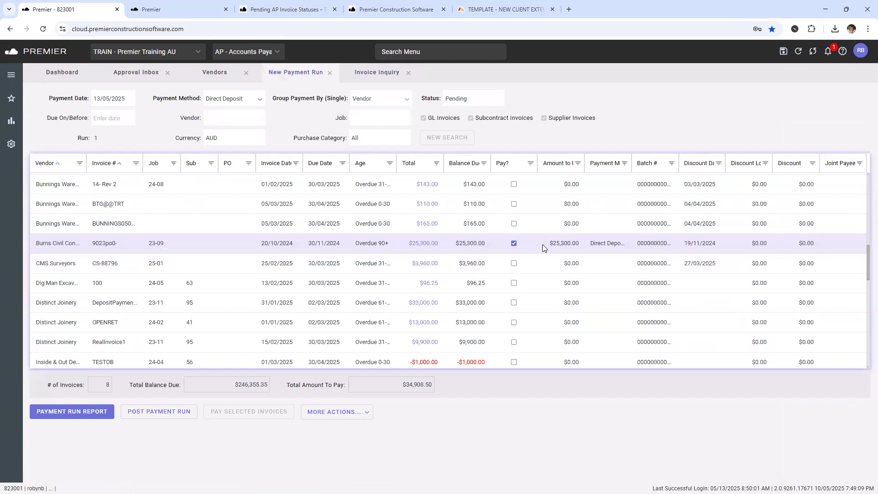
- Set the amount to pay on the Burns Civil Consulting invoice to $10,000.00 and save the payment run
left_click(581, 243)
type("10000")
left_click(547, 227)
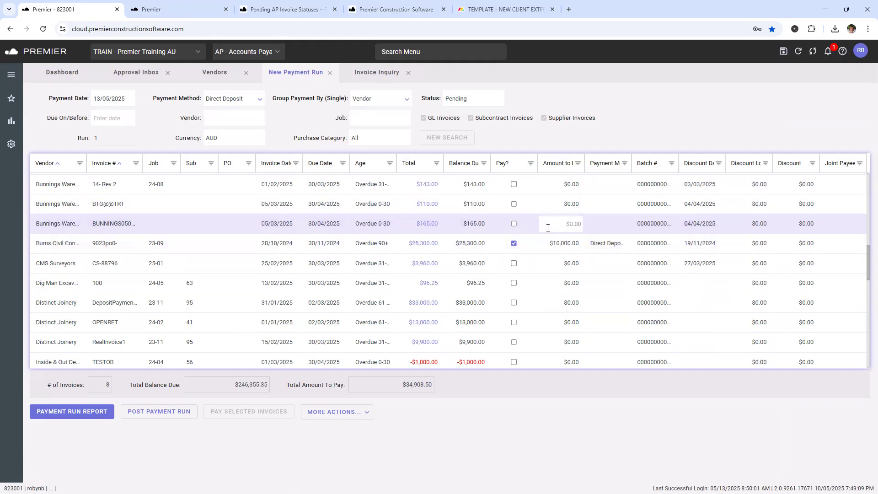
left_click(783, 52)
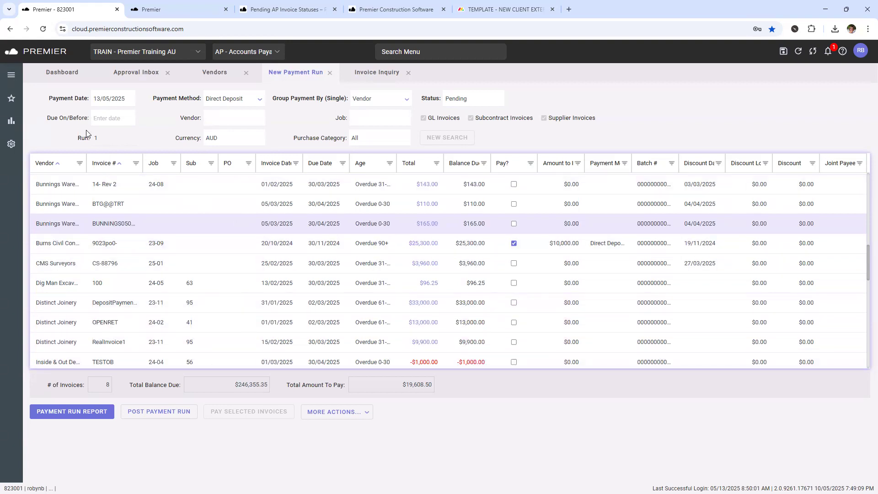
left_click(79, 163)
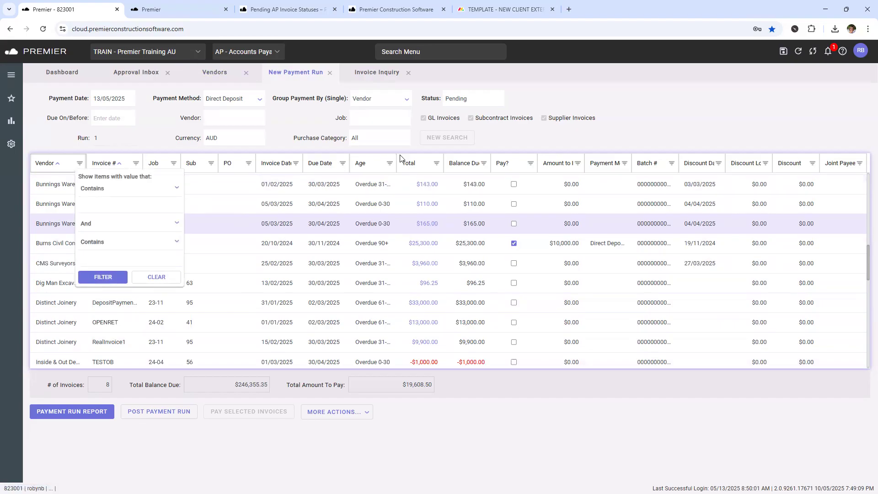
left_click(390, 165)
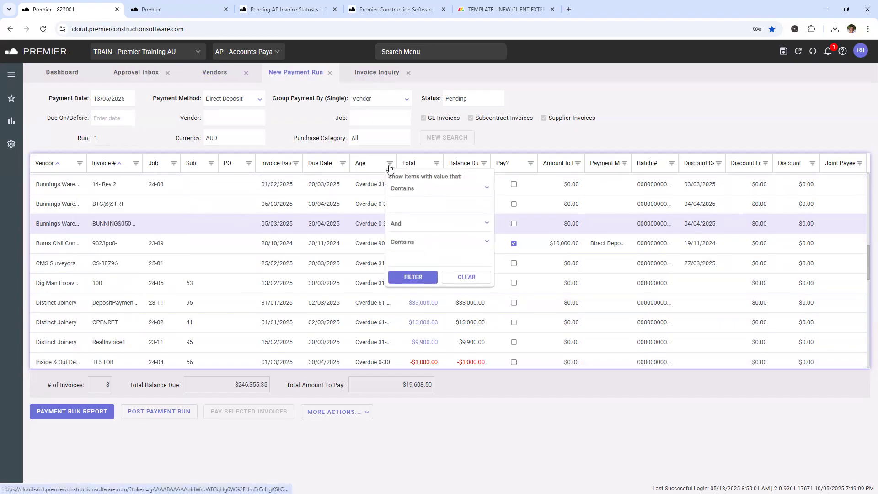
left_click(400, 210)
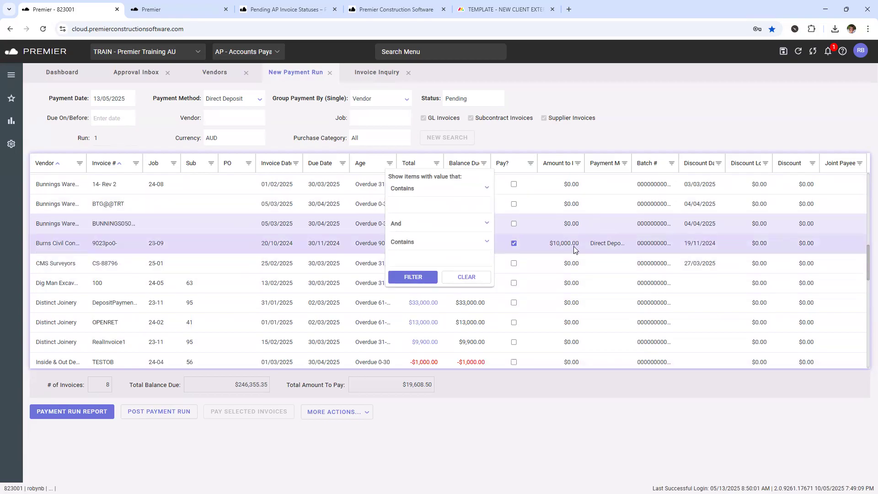
left_click(488, 241)
- Generate the Payment Run Report for the pending payment run
scroll(489, 245, "up", 3)
scroll(488, 245, "up", 5)
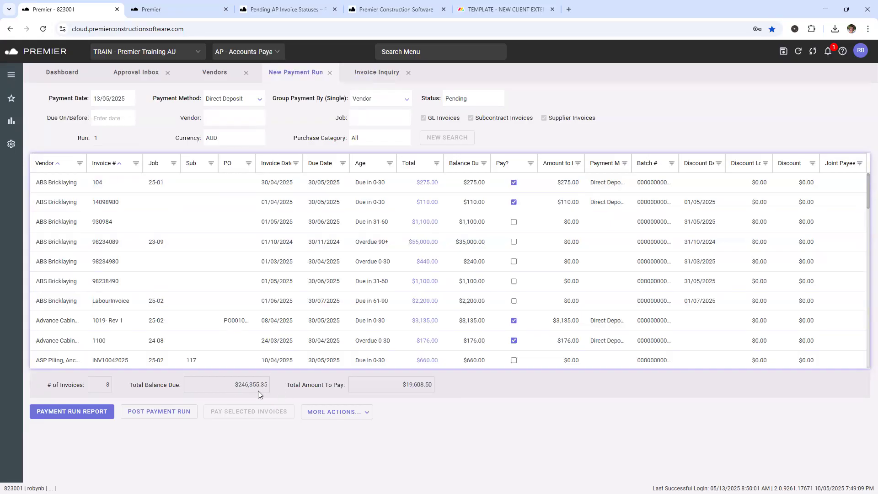
left_click(72, 411)
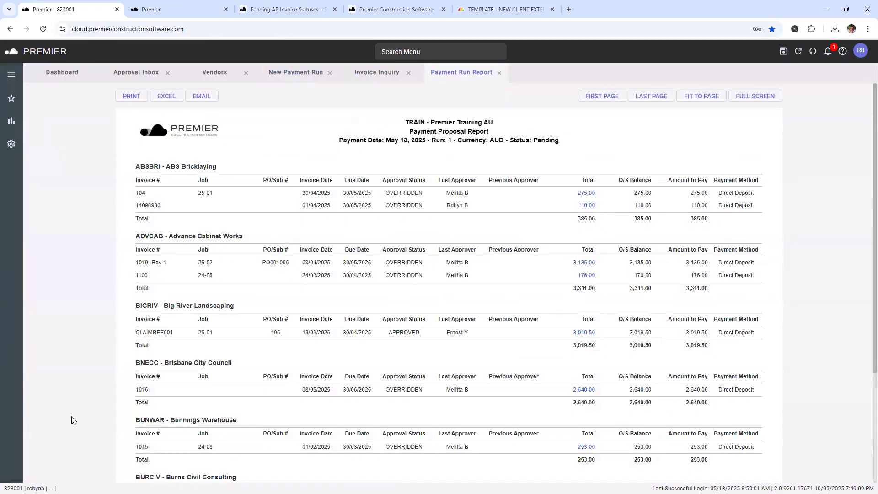
left_click(199, 96)
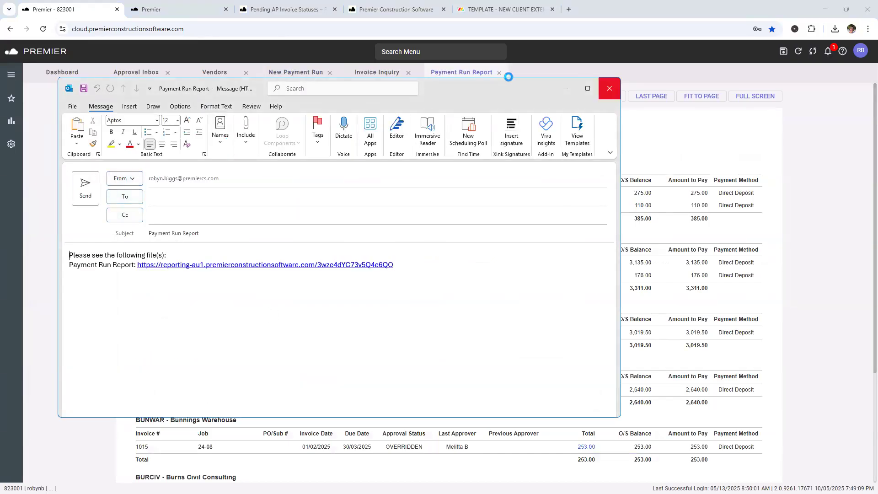
left_click_drag(510, 82, 877, 87)
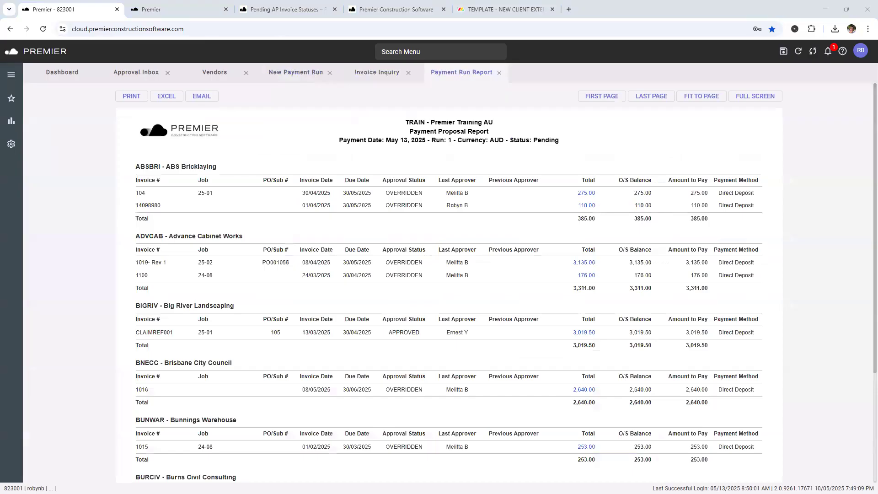
left_click(662, 232)
- View the details of ABS Bricklaying invoice 104 from the report, and close its inquiry
left_click(584, 195)
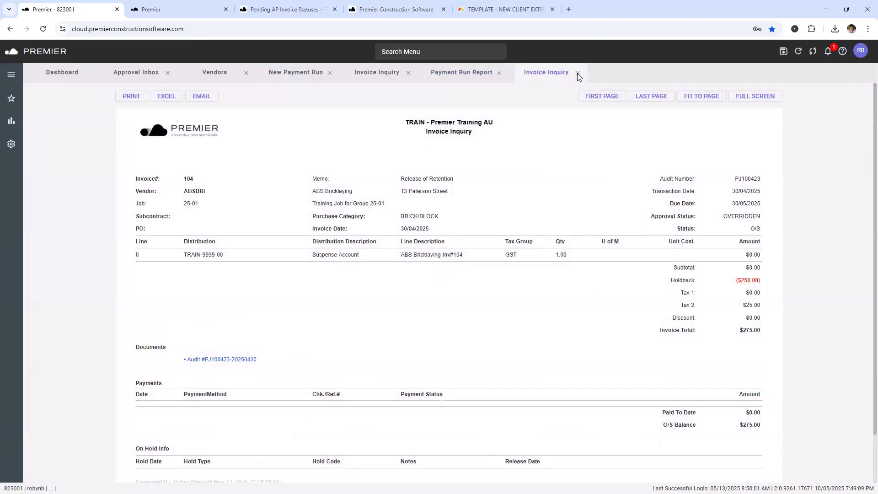
left_click(577, 73)
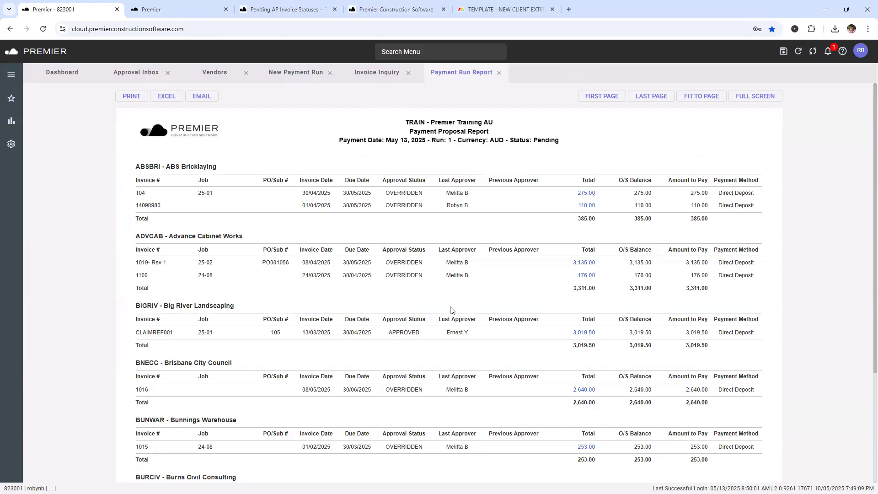
- Close the payment run report and invoice inquiry, and look over the additional actions available for the new payment run
left_click(499, 73)
left_click(408, 72)
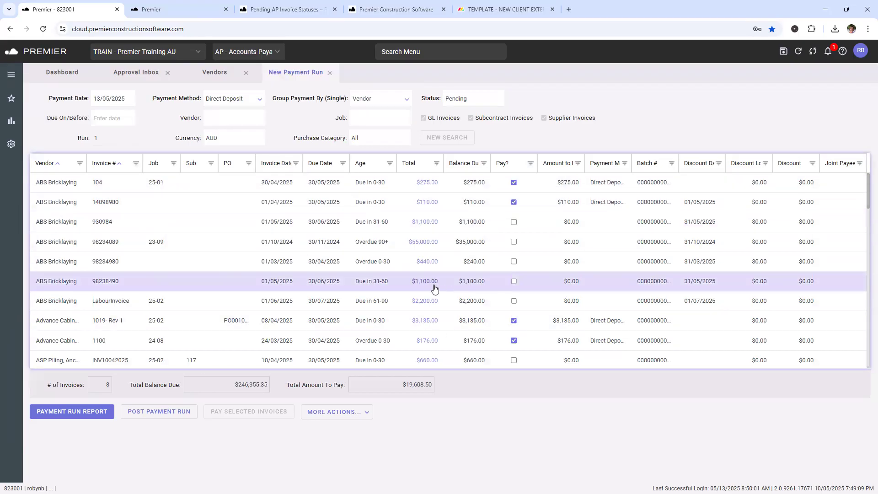
left_click(344, 416)
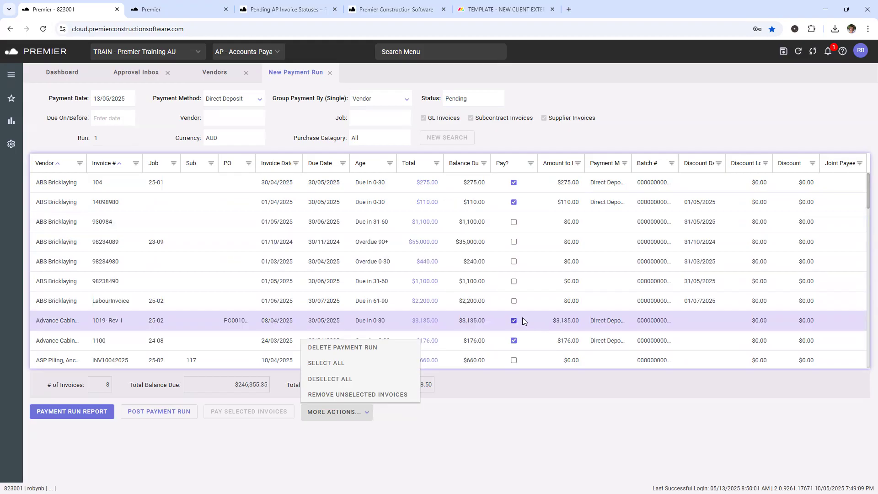
left_click(575, 421)
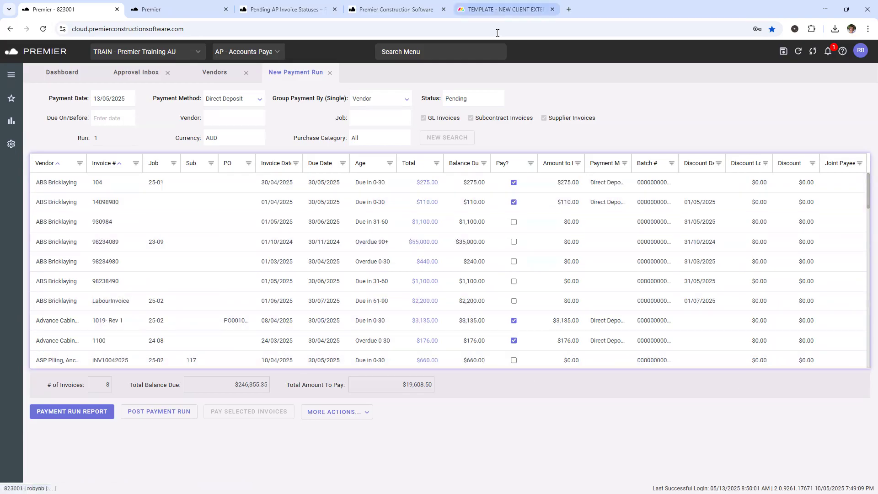
- Open the AP pending payment runs and load run 1 with payment date 12/03/2025
left_click(410, 51)
type("pending")
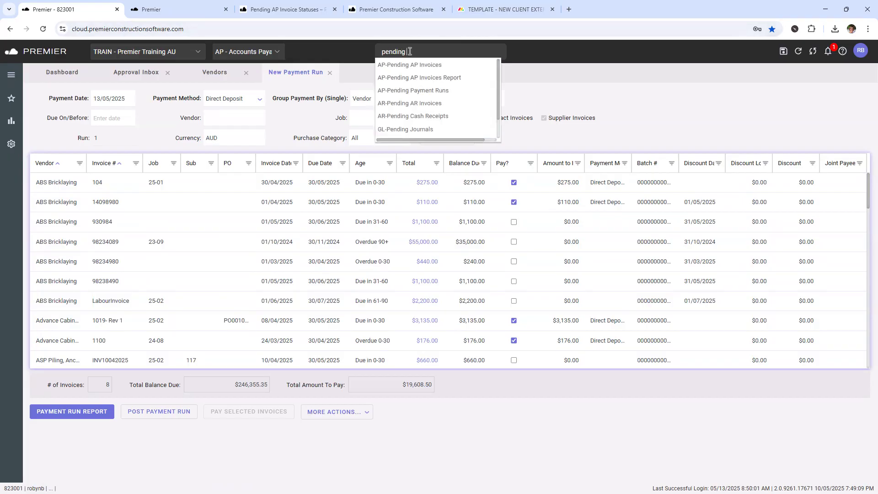
type(" pa")
left_click(415, 67)
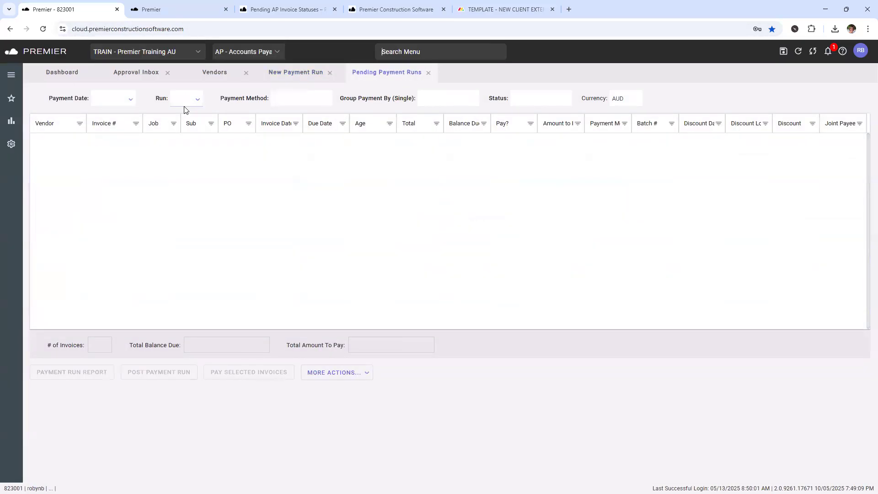
left_click(132, 101)
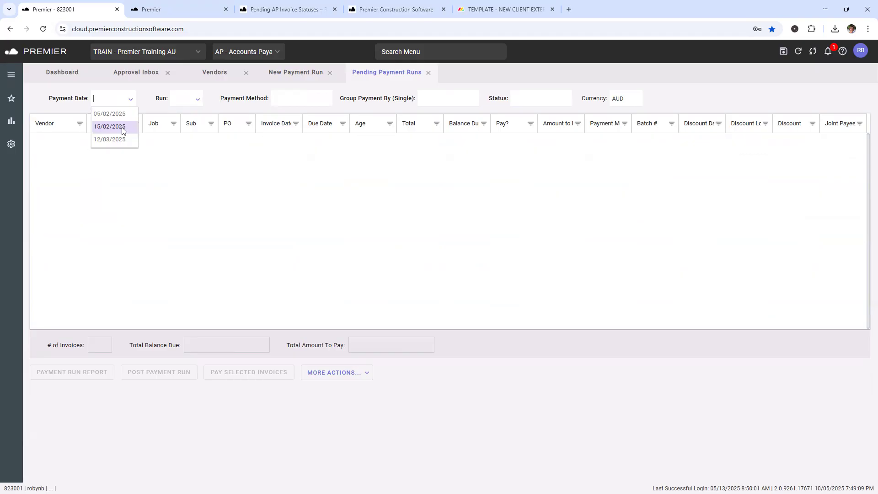
left_click(113, 139)
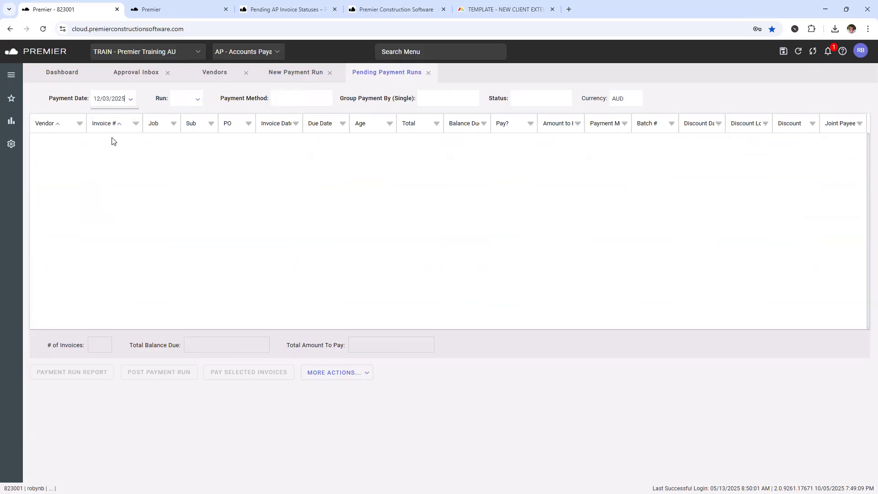
left_click(196, 102)
left_click(191, 114)
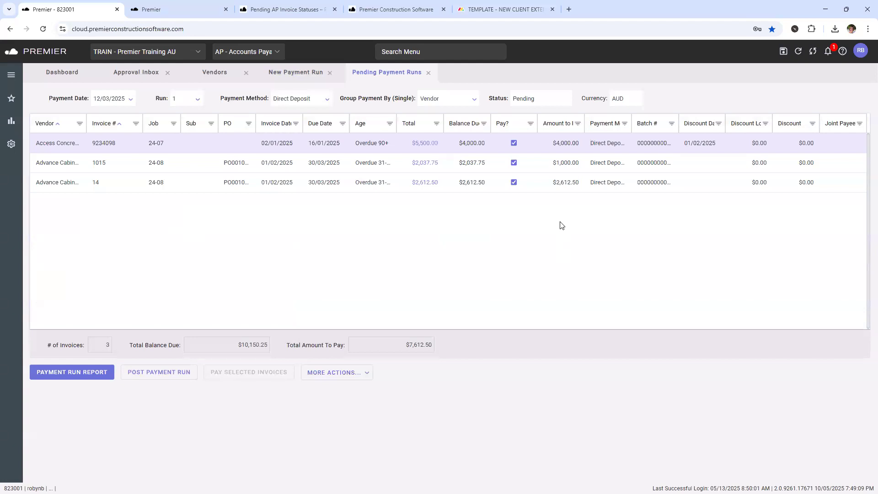
- Try excluding invoice 9234098 from the pending run, and close the pending payment runs screen
left_click(515, 144)
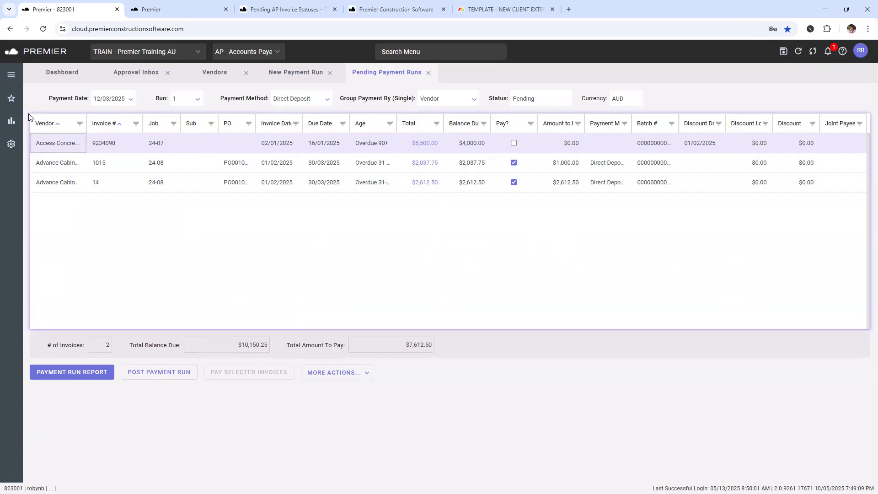
left_click(131, 100)
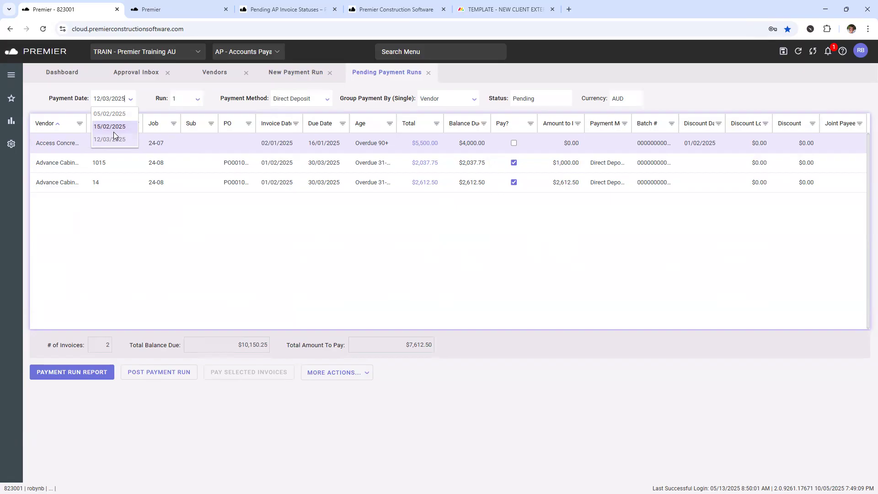
left_click(160, 267)
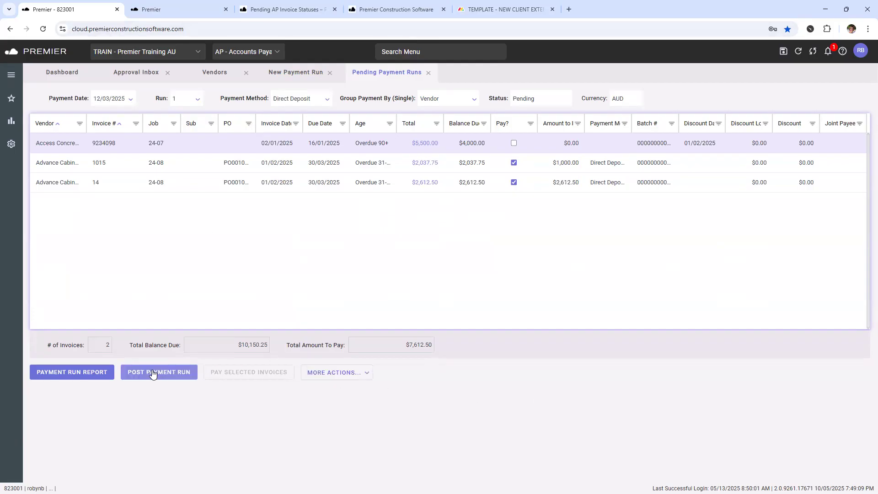
left_click(350, 381)
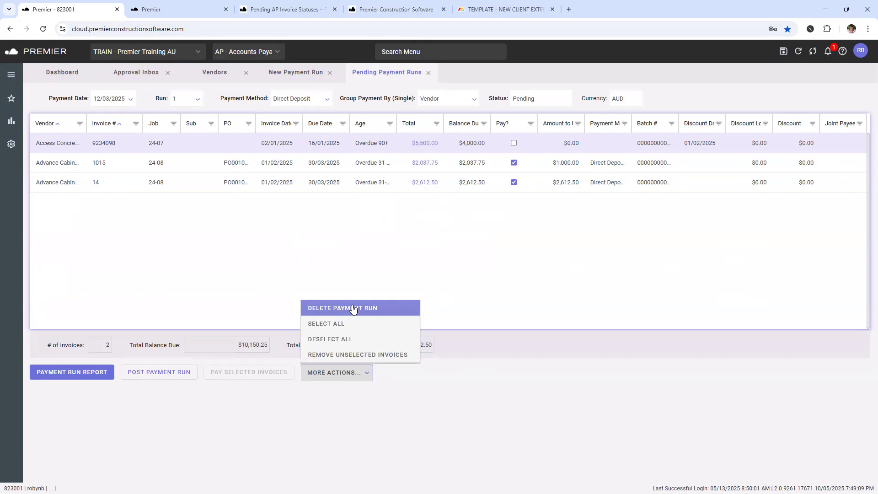
left_click(428, 73)
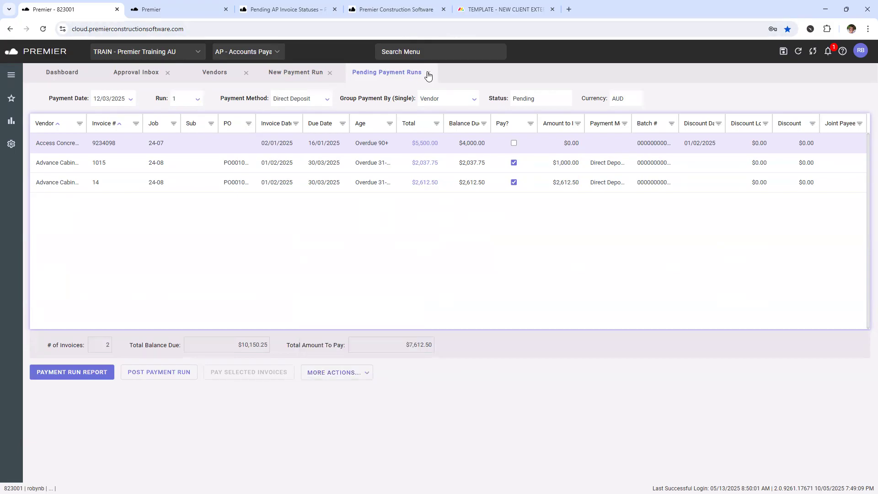
left_click(445, 295)
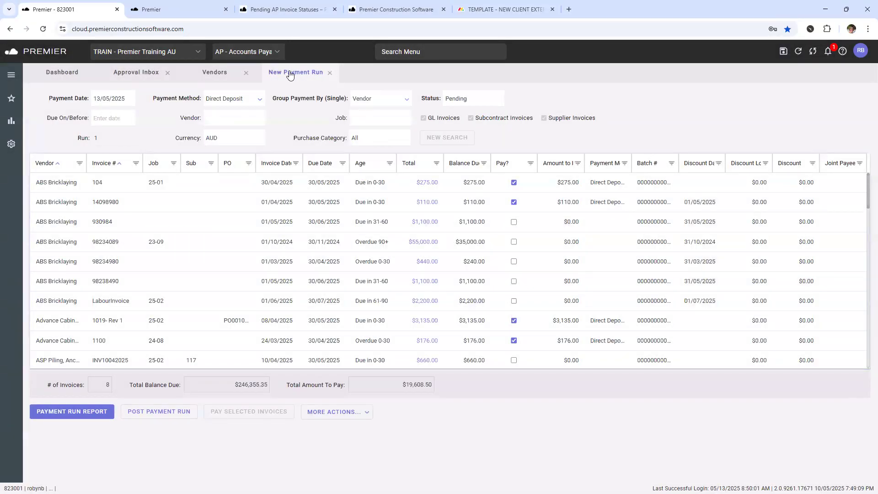
- Post the direct deposit payment run dated 13/05/2025
left_click(152, 412)
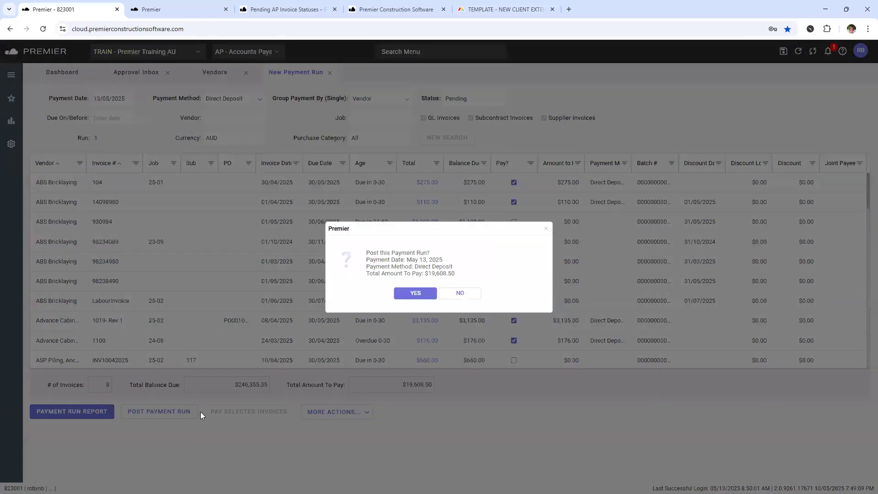
left_click(419, 295)
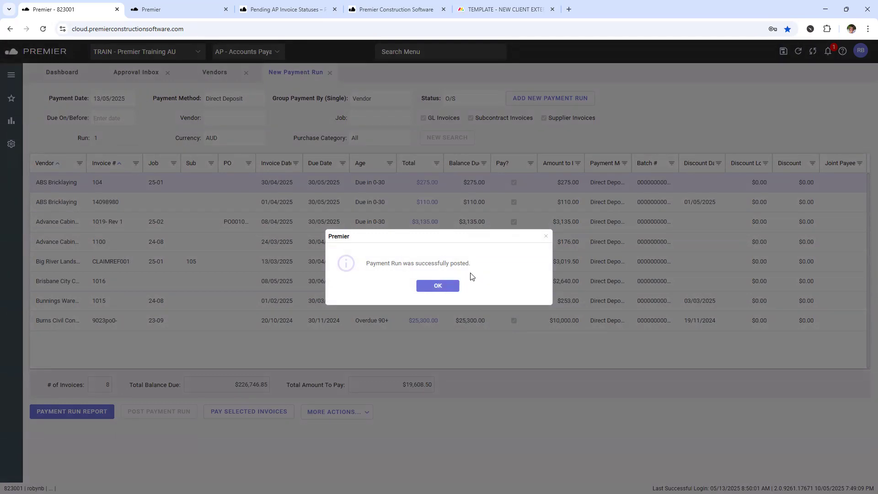
left_click(438, 285)
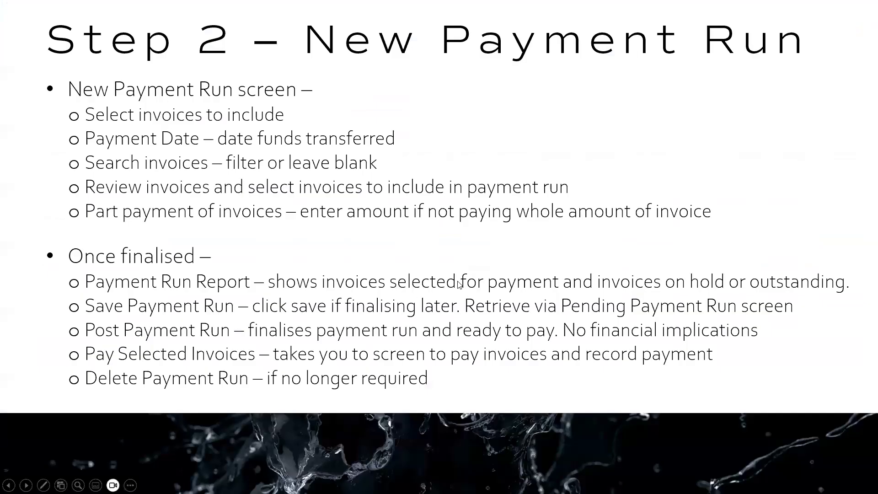
left_click(507, 241)
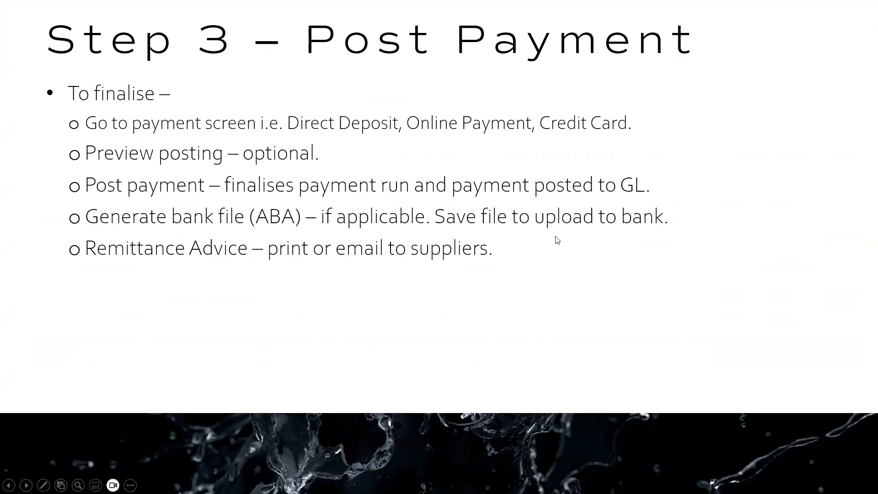
key("alt+Tab")
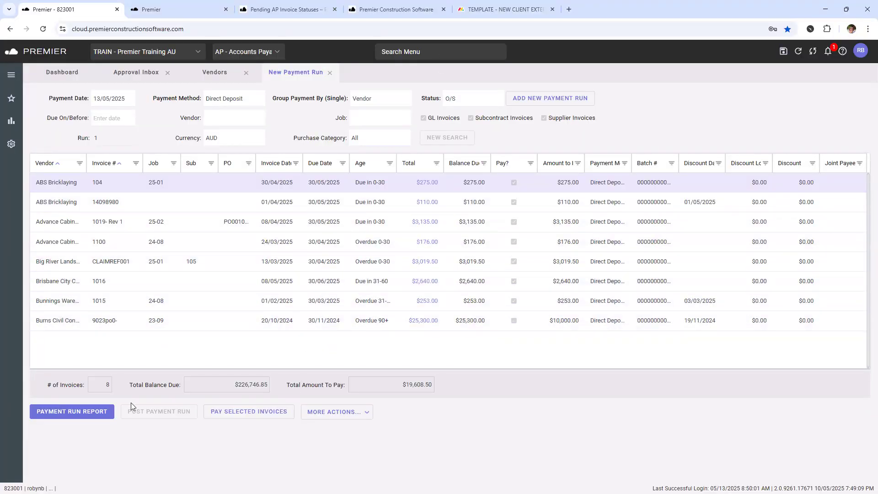
- Bring the posted run's selected invoices into direct deposits for payment, with ANZTRA as the bank account
left_click(232, 411)
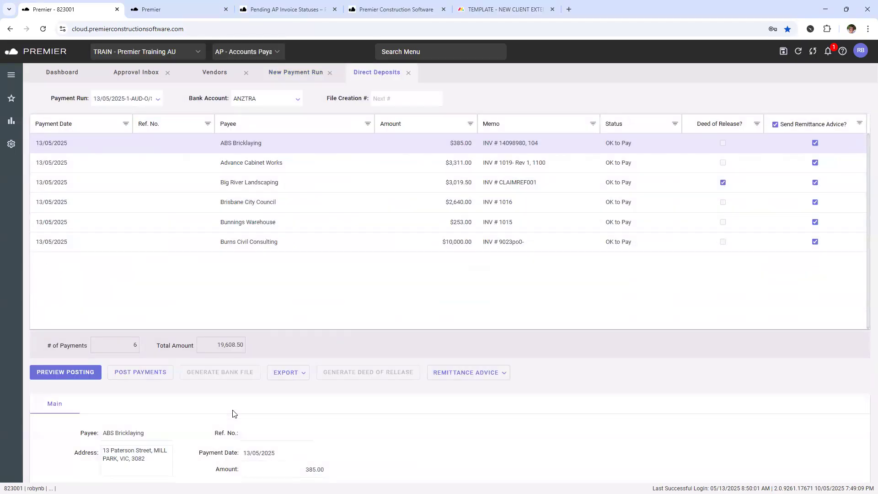
left_click(283, 74)
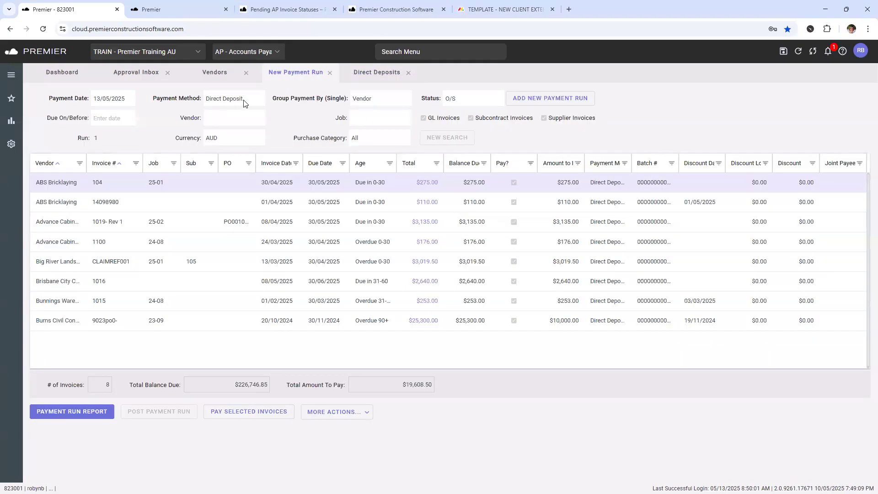
left_click(378, 84)
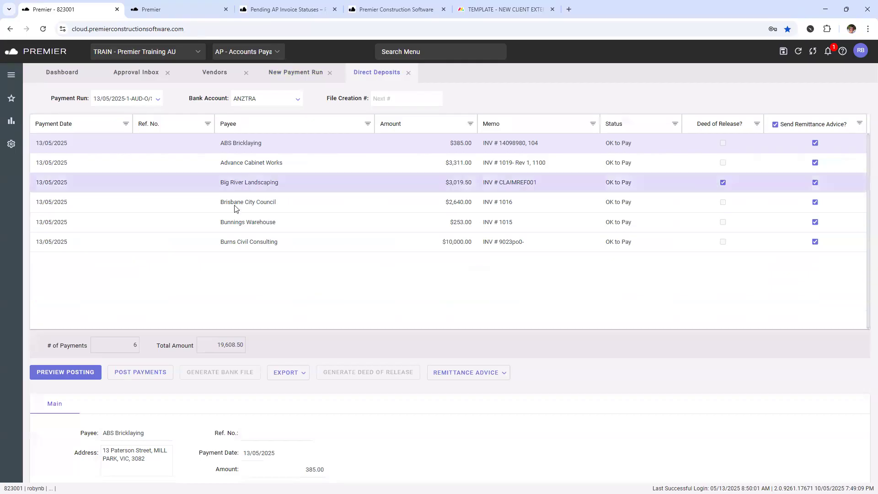
left_click(159, 100)
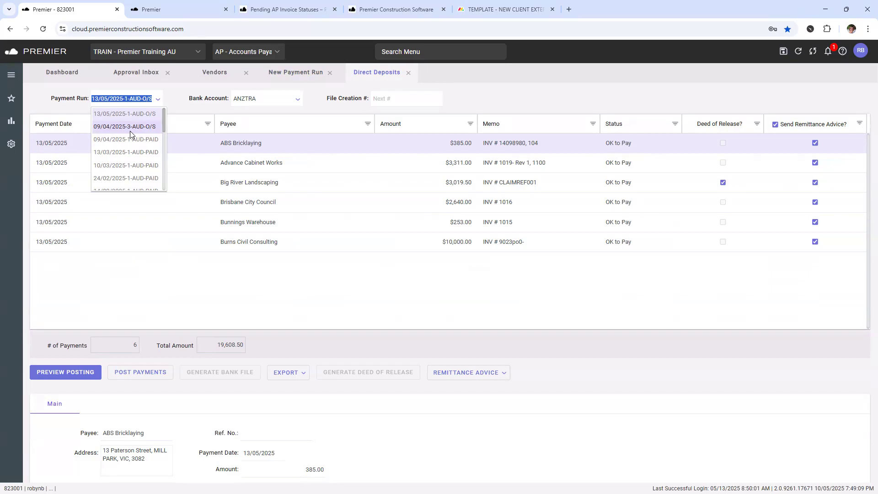
left_click(344, 105)
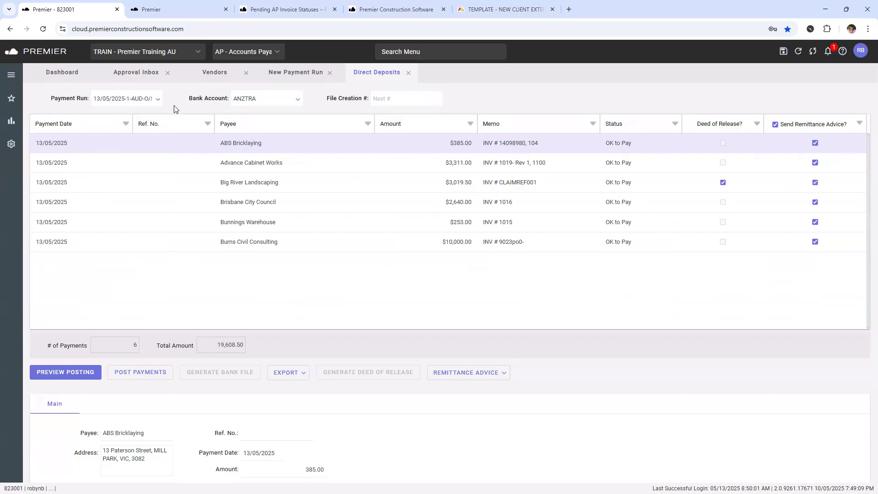
left_click(298, 102)
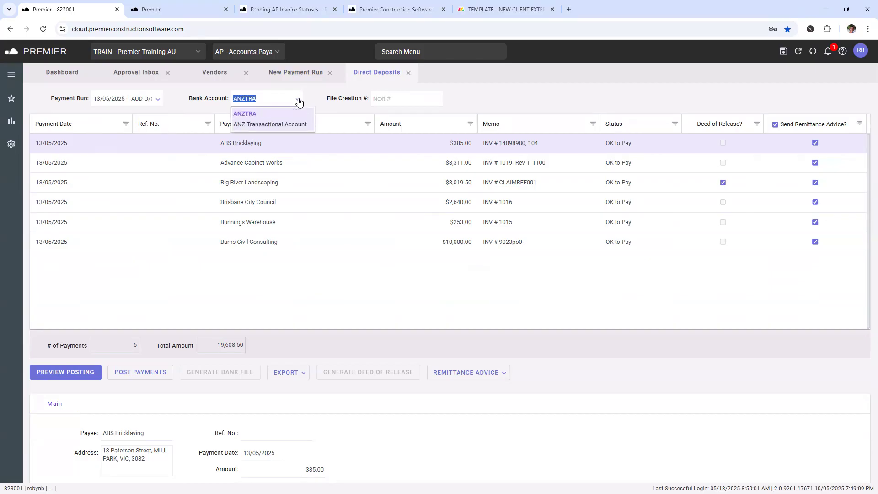
left_click(266, 120)
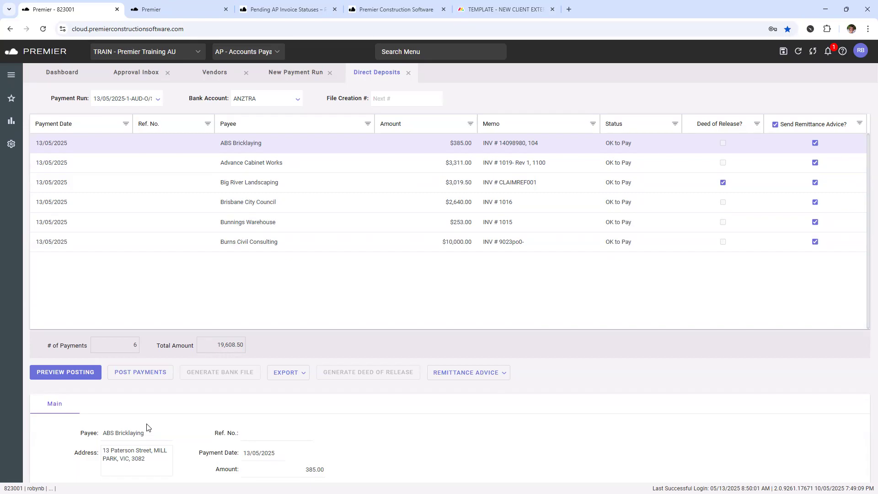
- Post the direct deposit payments, and review the audit report's general ledger entries before closing it
left_click(141, 374)
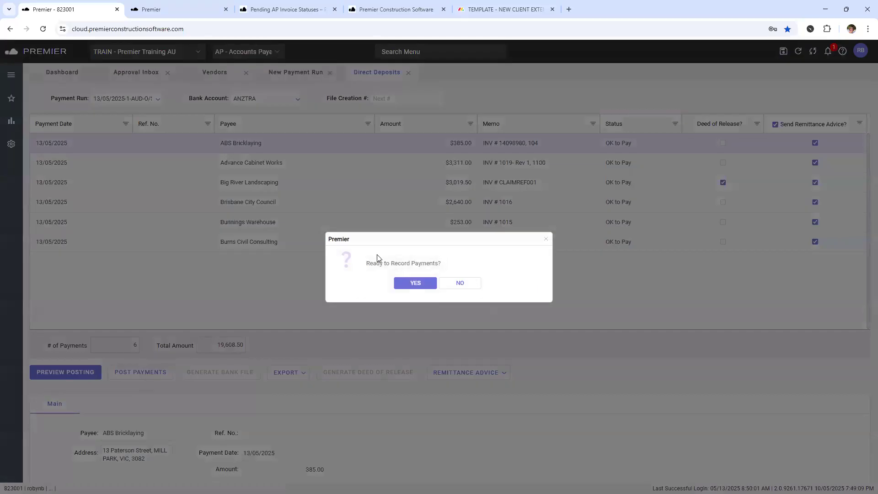
left_click(415, 284)
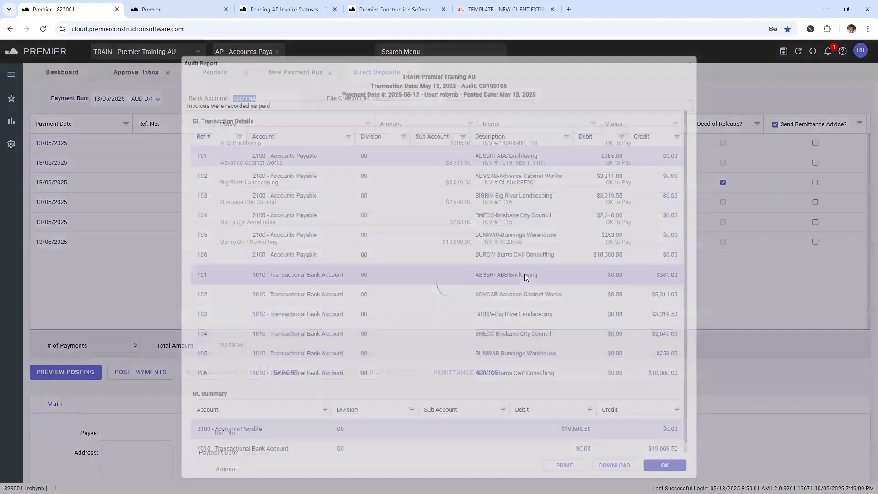
scroll(505, 427, "down", 1)
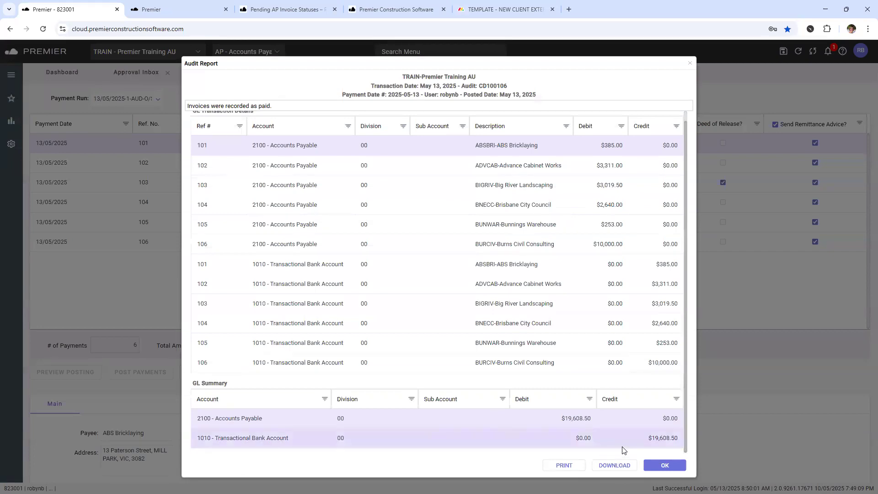
left_click(666, 466)
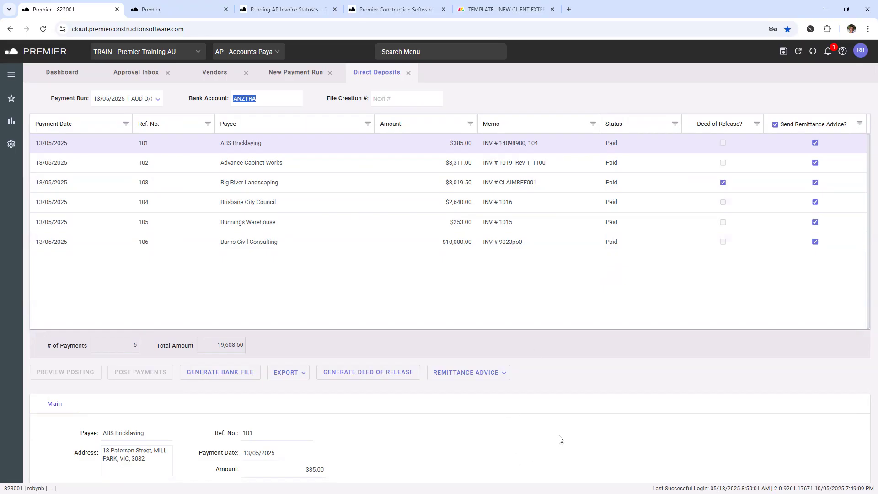
- Generate the ABA bank file for the paid direct deposits, and inspect its contents
left_click(209, 376)
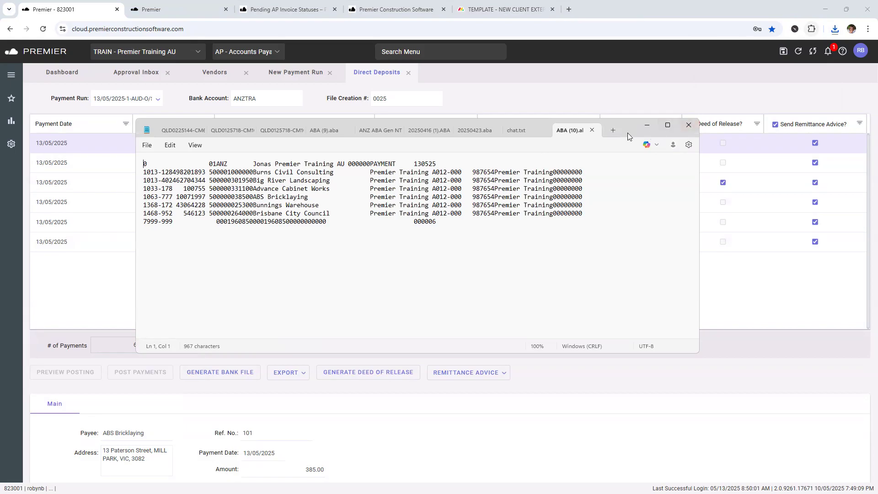
left_click(647, 124)
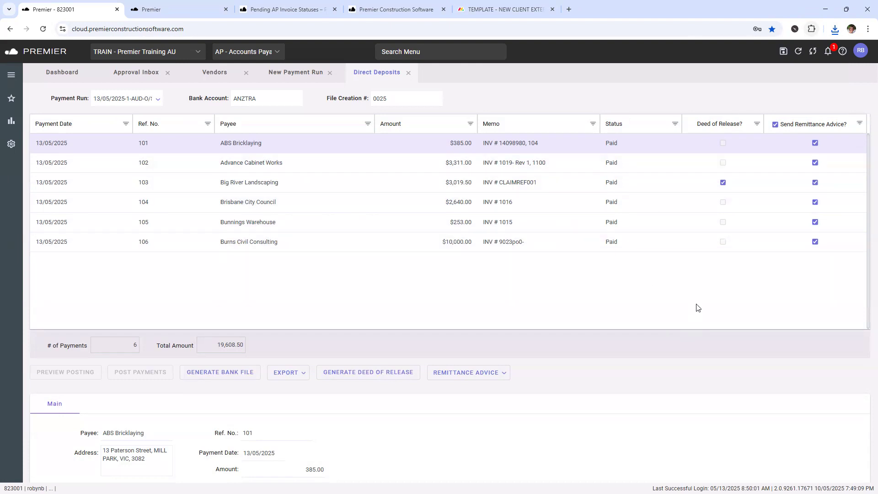
- Produce printable remittance advices for the paid vendors, and view the downloaded PDF
left_click(479, 378)
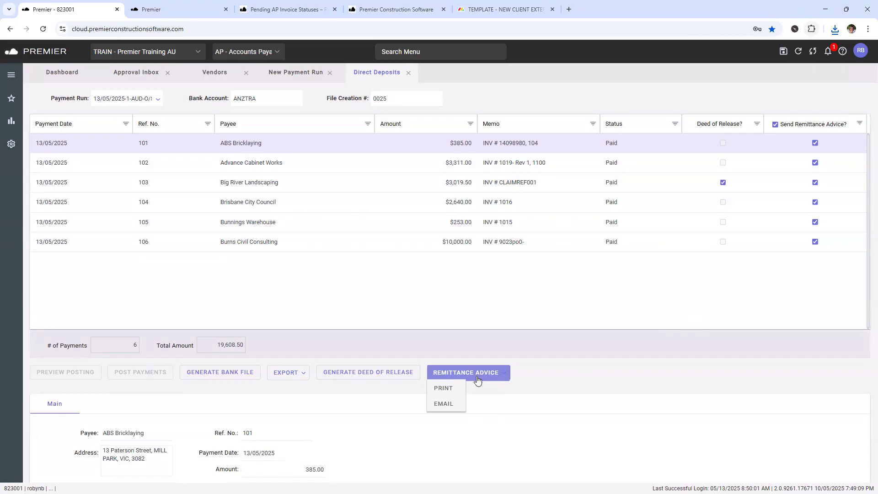
left_click(443, 391)
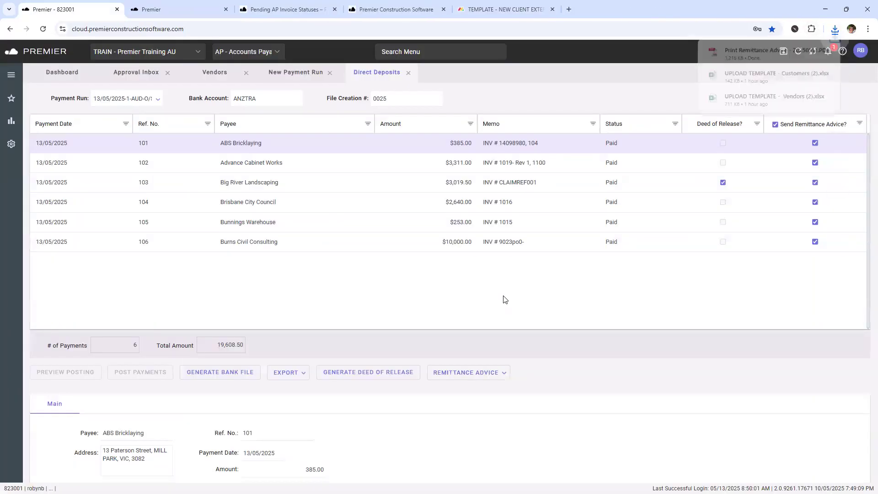
left_click(757, 53)
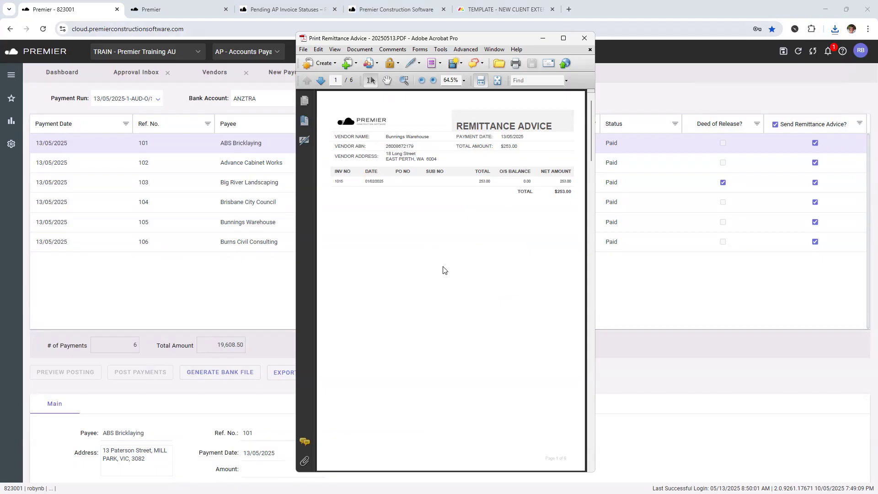
- Read through each vendor's page in the remittance advice PDF, and close the document
scroll(443, 270, "down", 8)
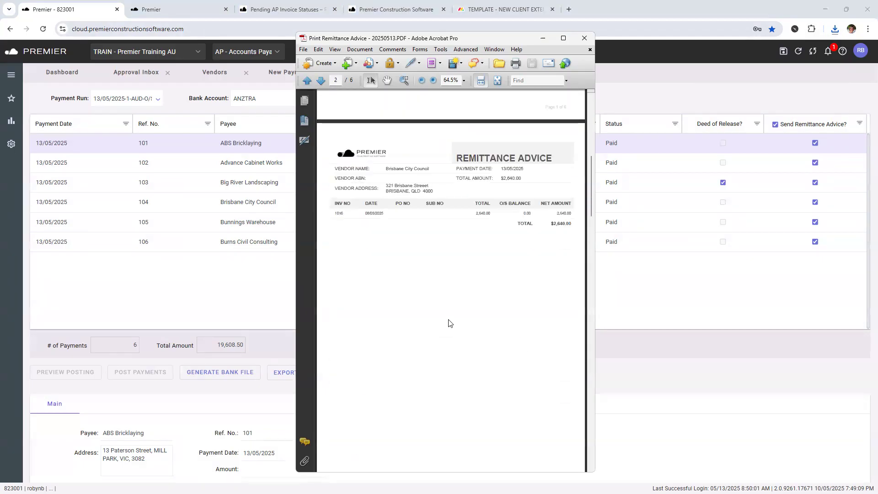
scroll(444, 258, "down", 1)
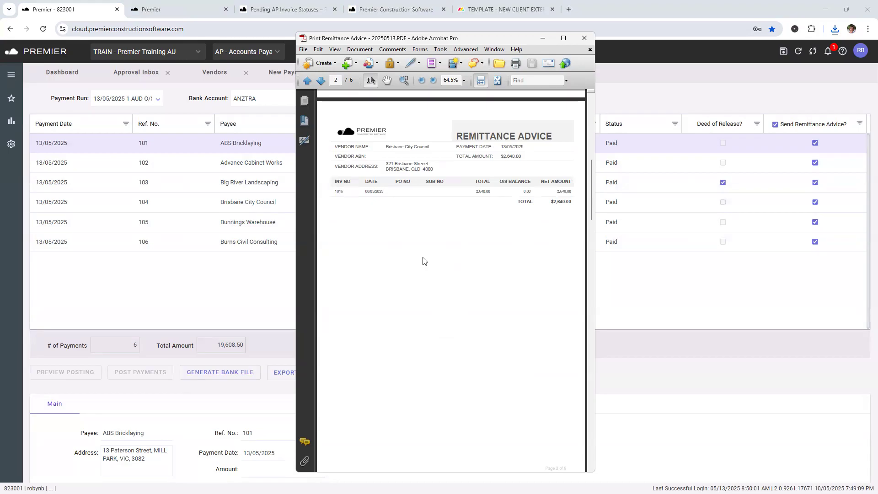
scroll(422, 261, "down", 20)
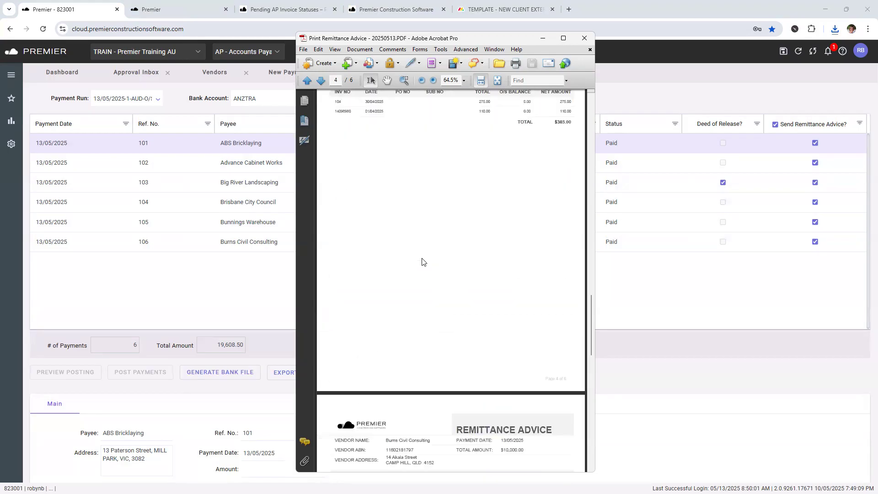
scroll(422, 262, "down", 1)
scroll(422, 261, "down", 9)
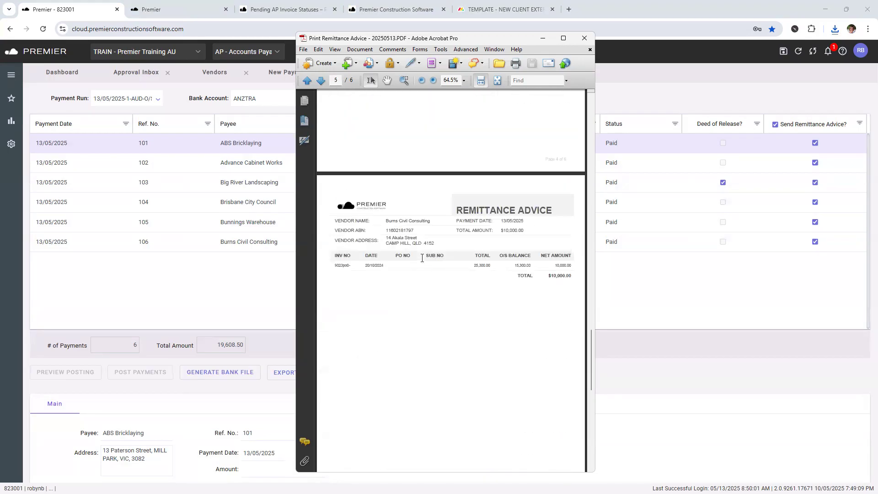
scroll(422, 258, "down", 20)
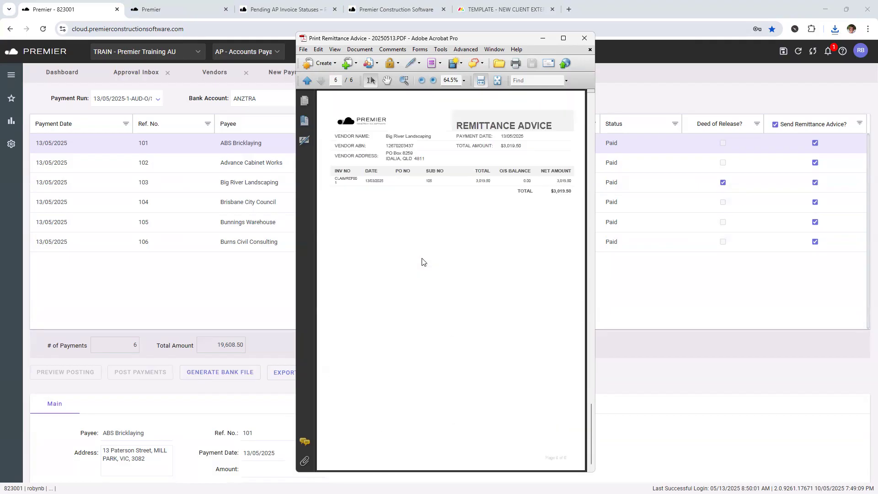
left_click(585, 38)
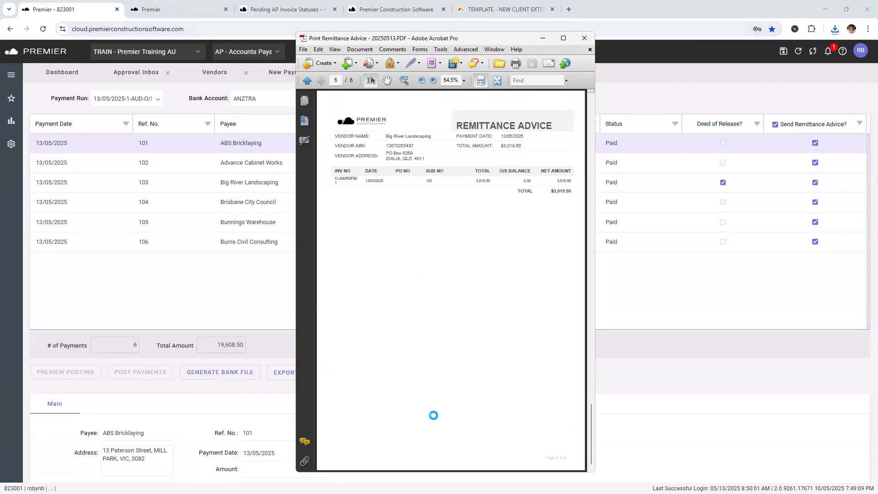
- Email the remittance advices to the paid vendors with the default message and attached form, and switch to the vendor records
left_click(471, 372)
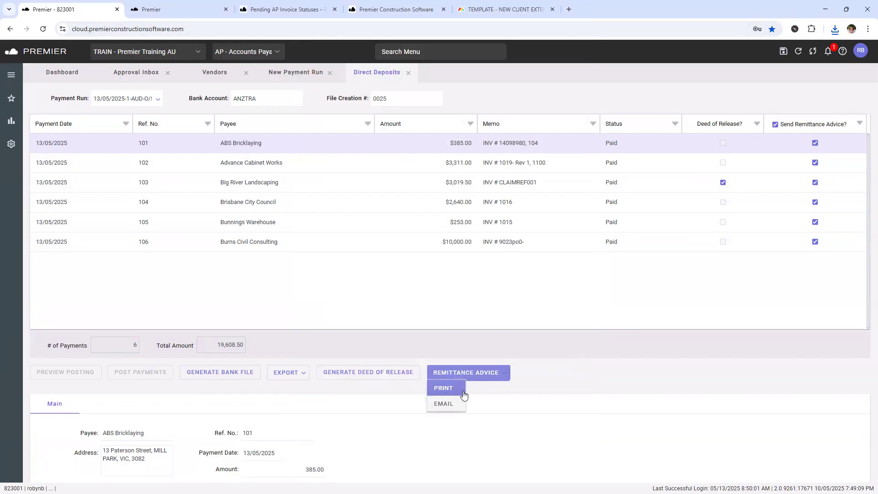
left_click(439, 405)
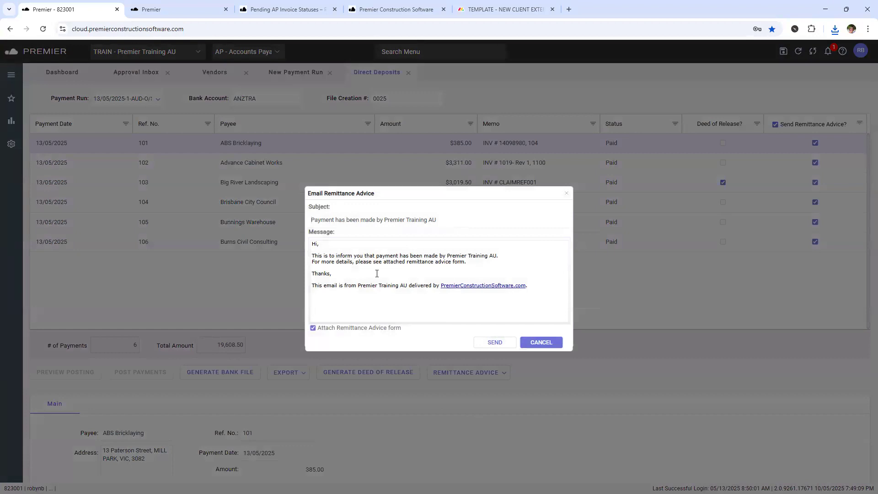
left_click_drag(530, 286, 282, 244)
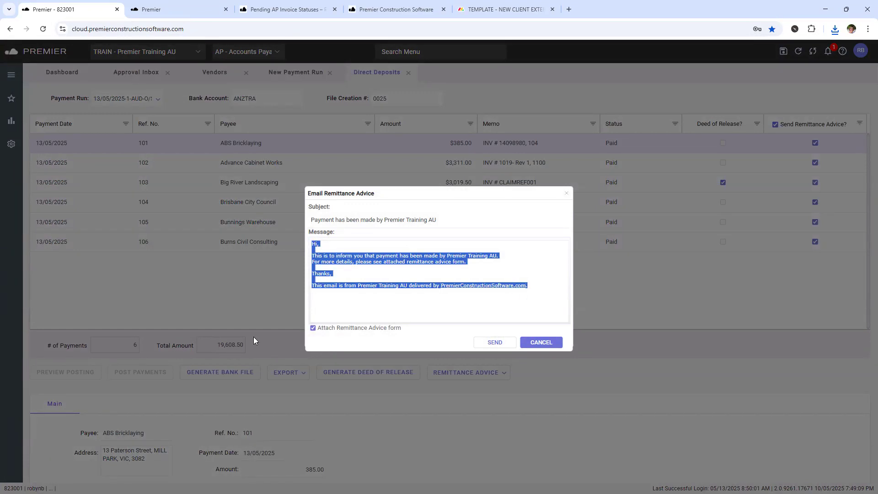
left_click(495, 342)
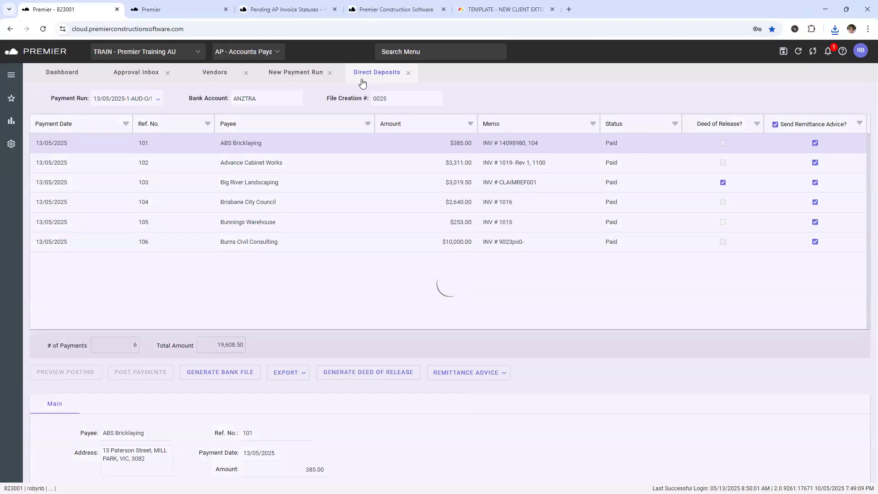
left_click(219, 71)
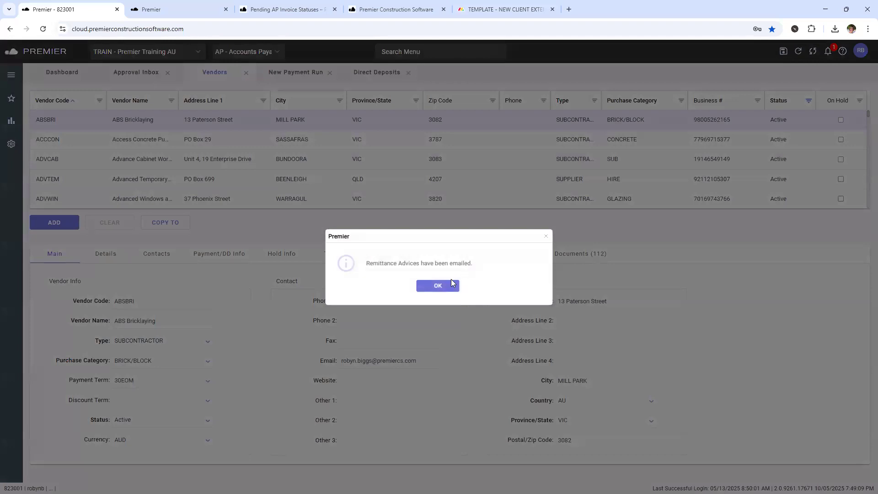
left_click(452, 284)
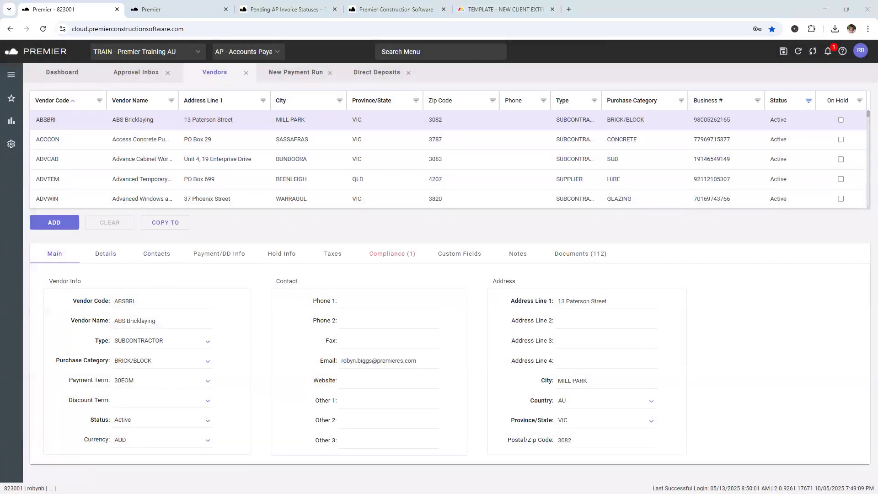
key("alt+Tab")
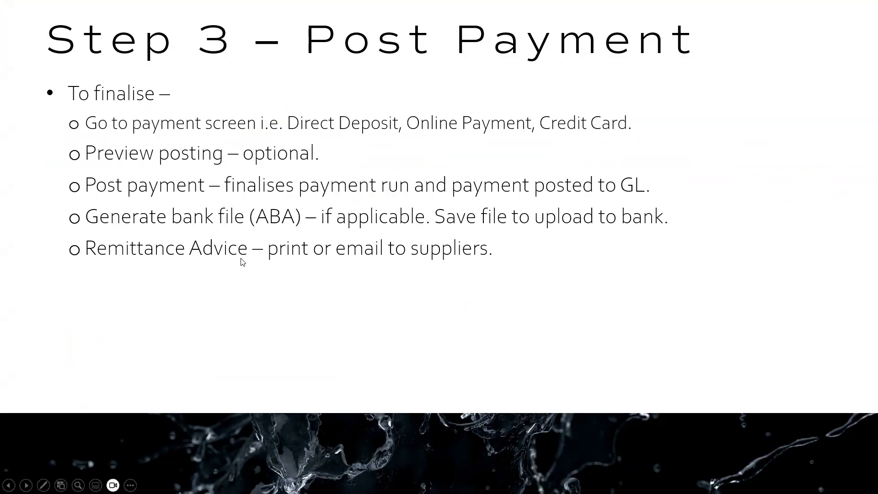
left_click(380, 221)
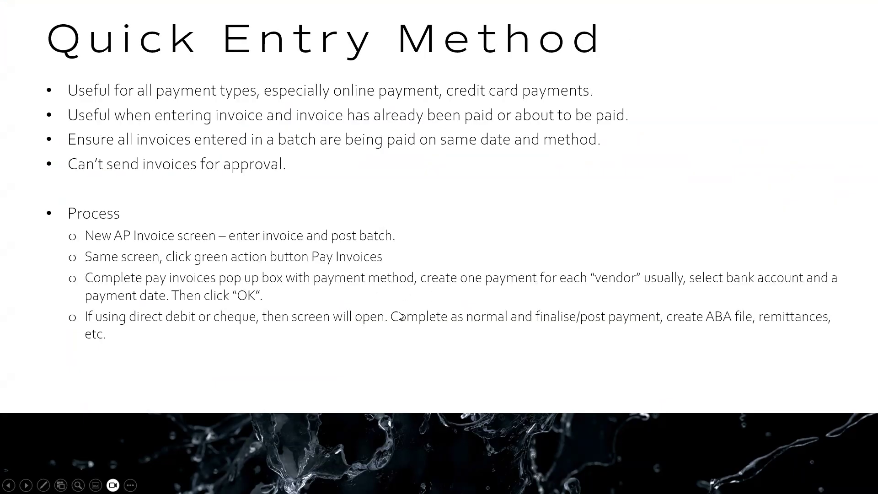
key("alt+Tab")
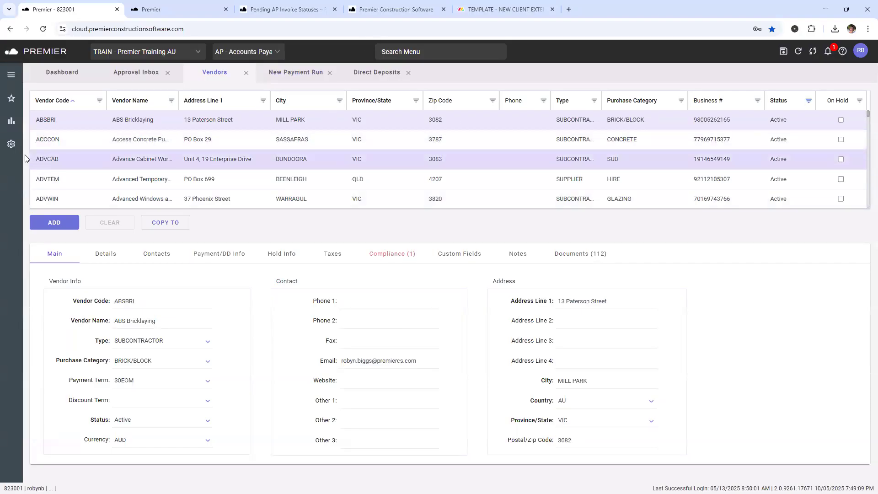
- Open the Accounts Payable online payments screen
left_click(11, 75)
left_click(53, 111)
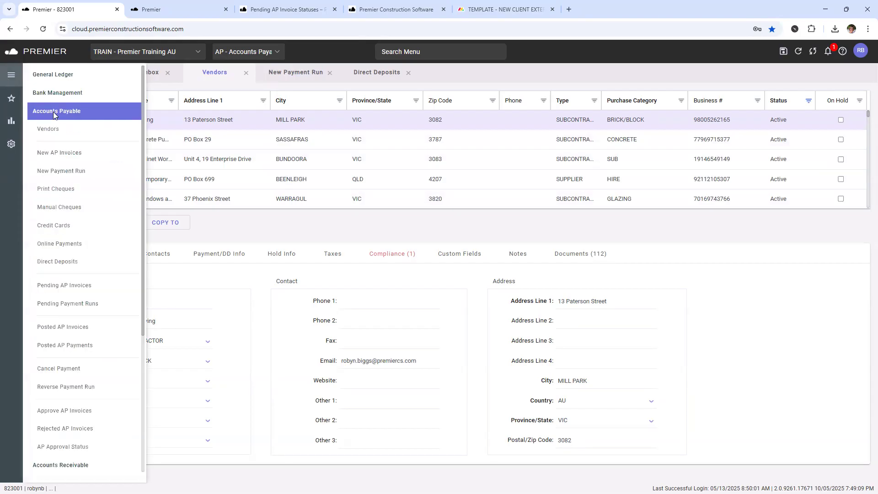
left_click(59, 238)
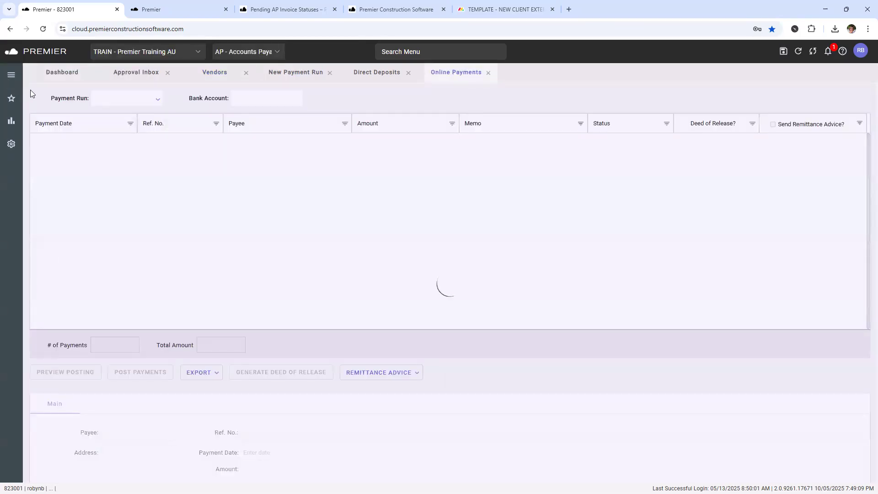
- Open the AP credit card payments, load the 10/03/2025-2-AUD payment run, and set its bank account to JPCC
left_click(8, 78)
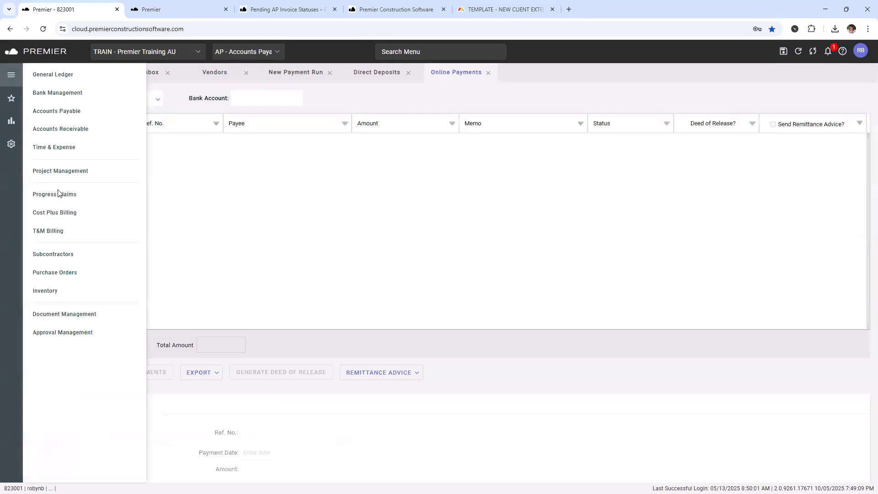
left_click(58, 112)
left_click(59, 225)
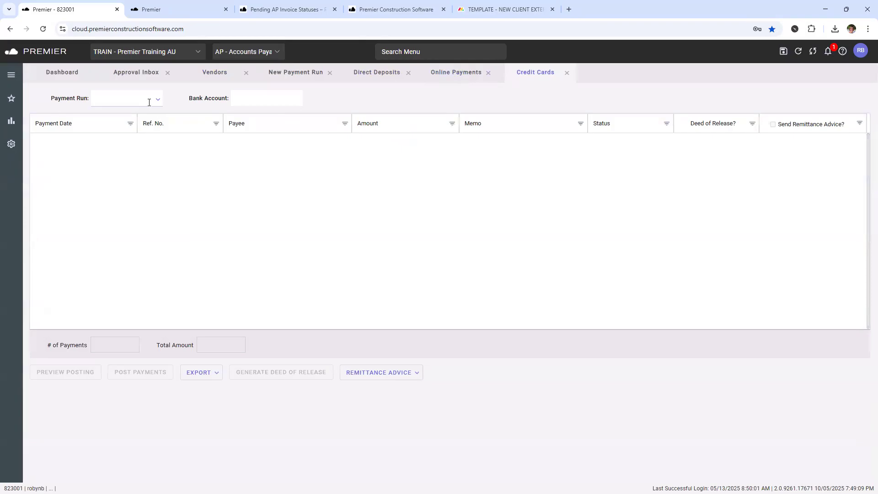
left_click(163, 103)
left_click(141, 114)
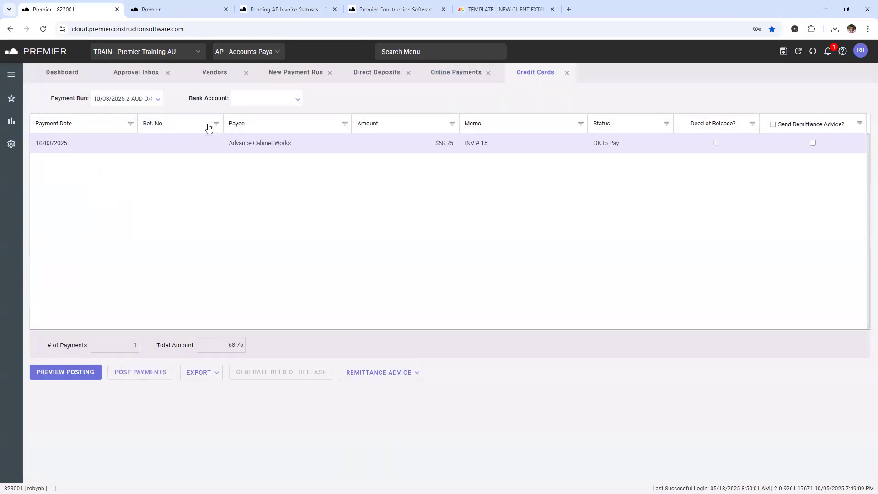
left_click(296, 98)
type("JPCC")
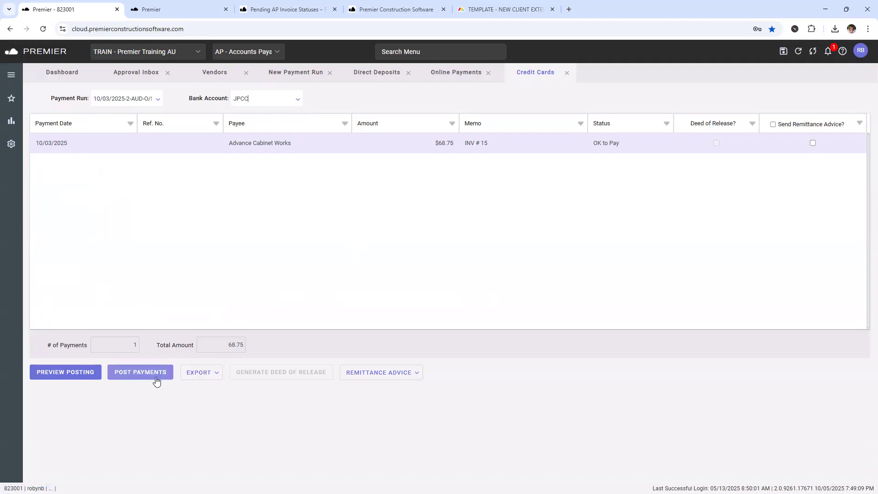
- Return to Online Payments and view the 25/03/2025-1-AUD payment run, followed by the 27/03/2025-1-AUD run
left_click(456, 80)
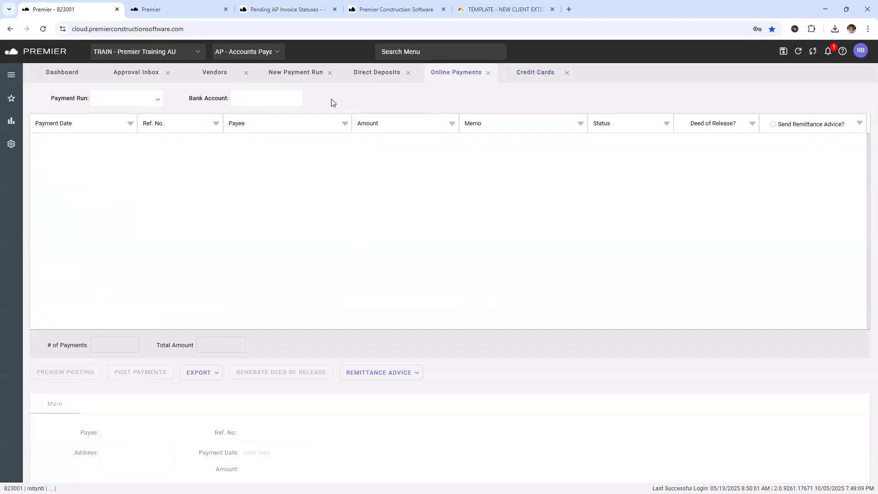
left_click(157, 99)
left_click(117, 130)
left_click(432, 286)
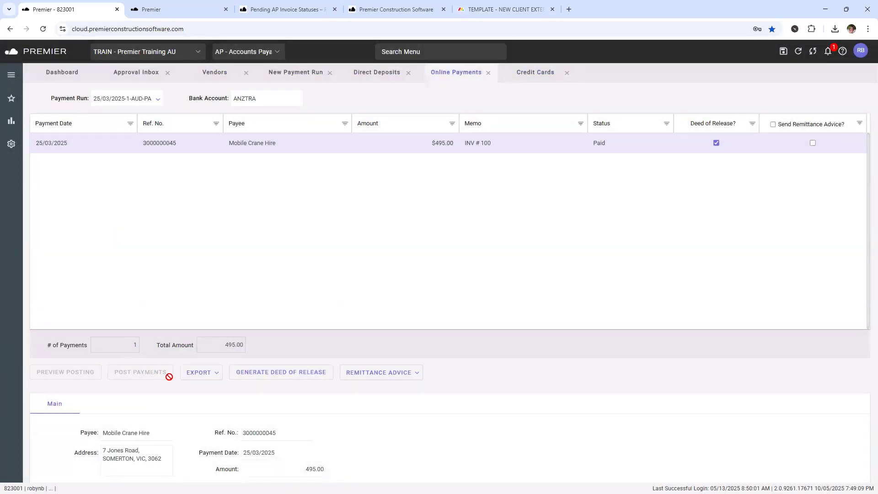
left_click(155, 100)
left_click(133, 112)
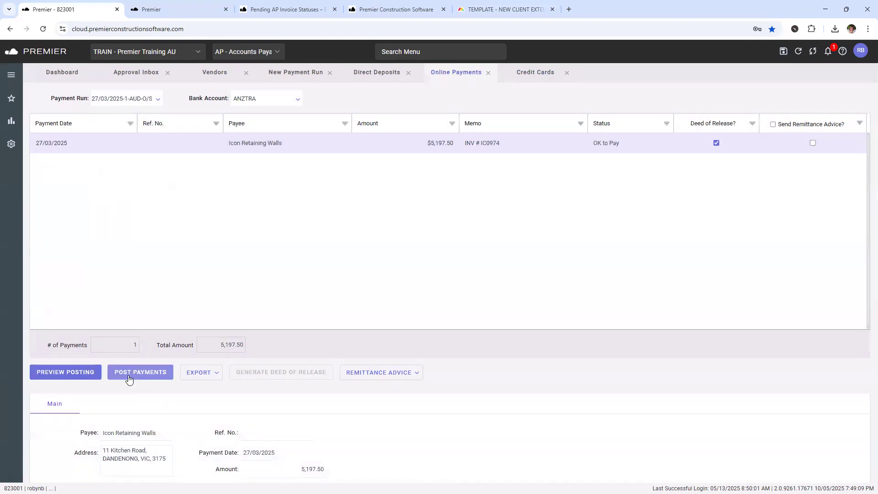
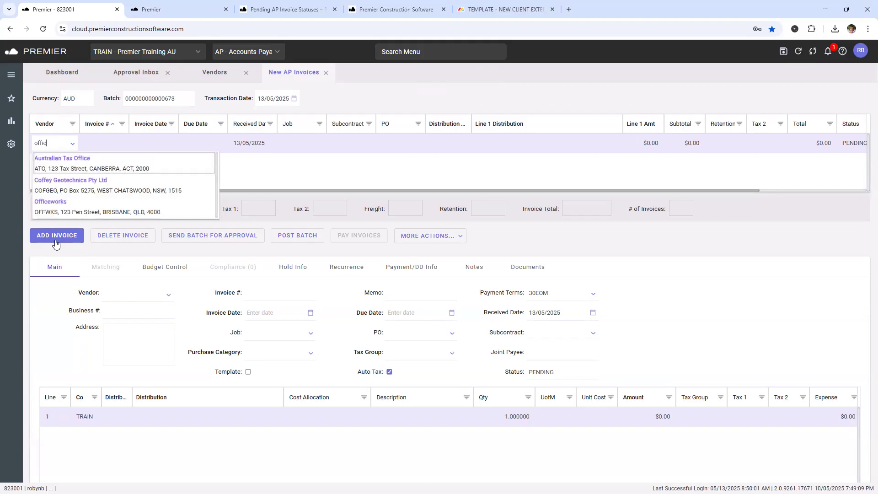
- Enter a new AP invoice for vendor Officeworks with invoice number 902309409 and invoice date 10/05/2025
left_click(83, 206)
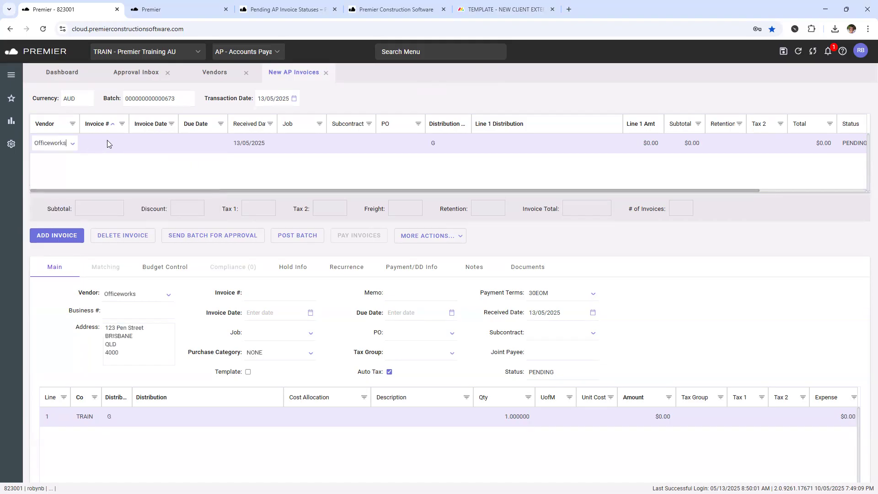
left_click(107, 144)
type("902309409")
key("Tab")
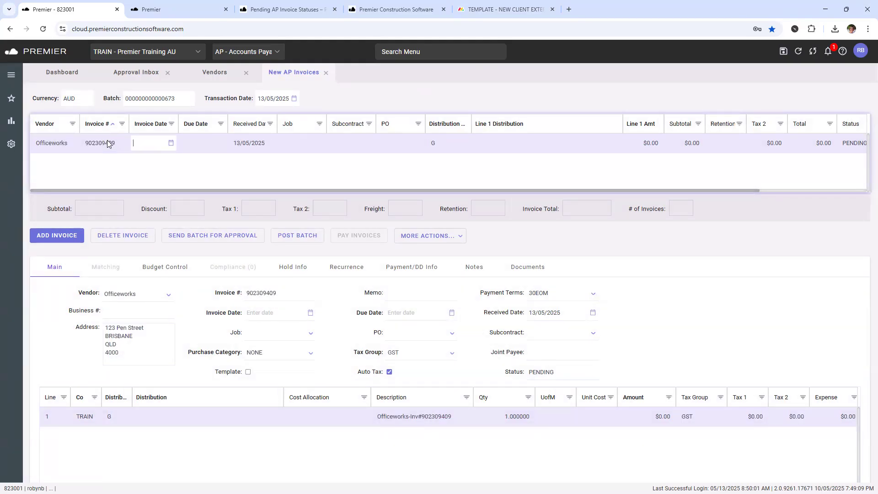
type("10")
key("Tab")
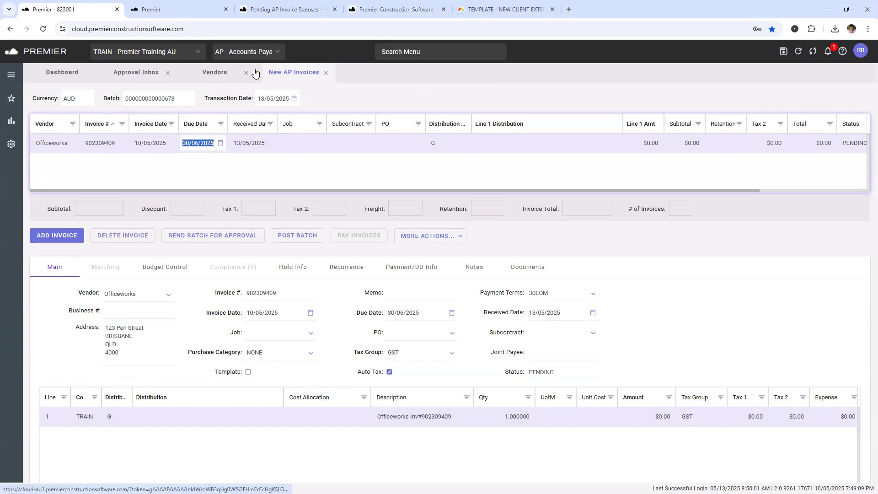
- Set the invoice batch's transaction date to 12/05/2025
left_click(276, 99)
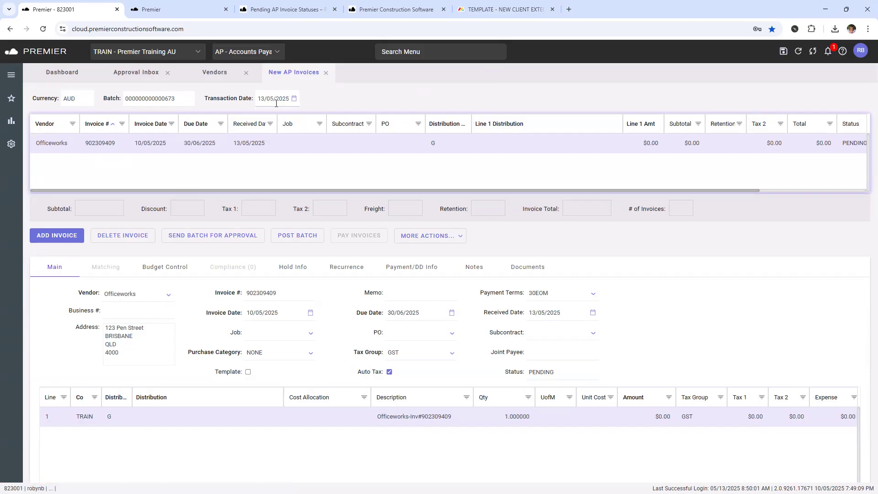
triple_click(276, 99)
type("12")
key("Tab")
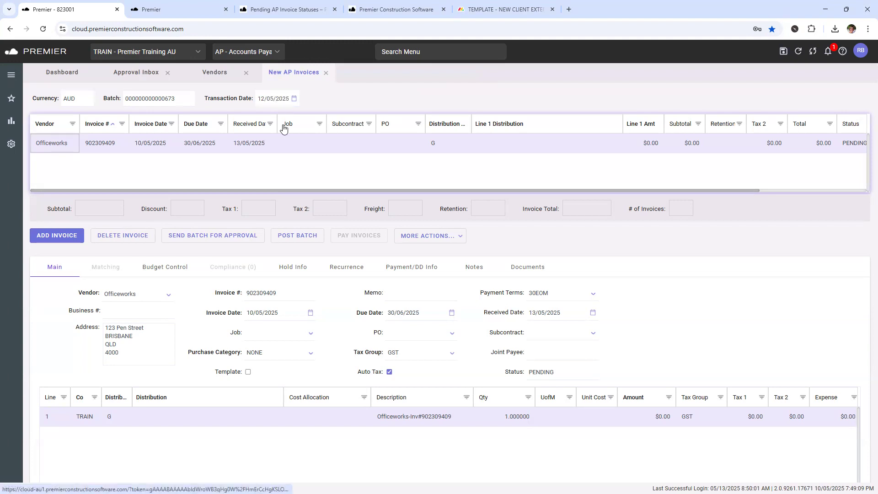
- Distribute $200.00 of the Officeworks invoice to the Stationery account 6475 00, and post the batch, closing its audit report
left_click(487, 143)
type("stat")
left_click(485, 159)
left_click(602, 141)
type("200")
key("Tab")
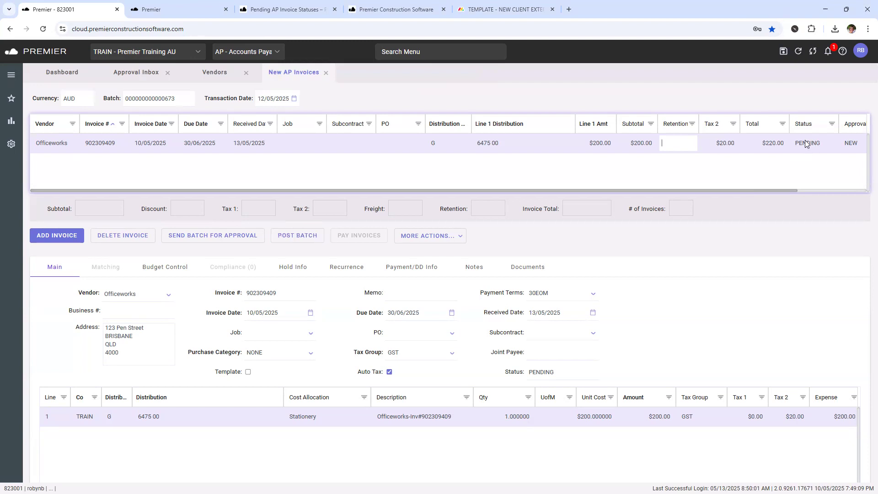
left_click(300, 234)
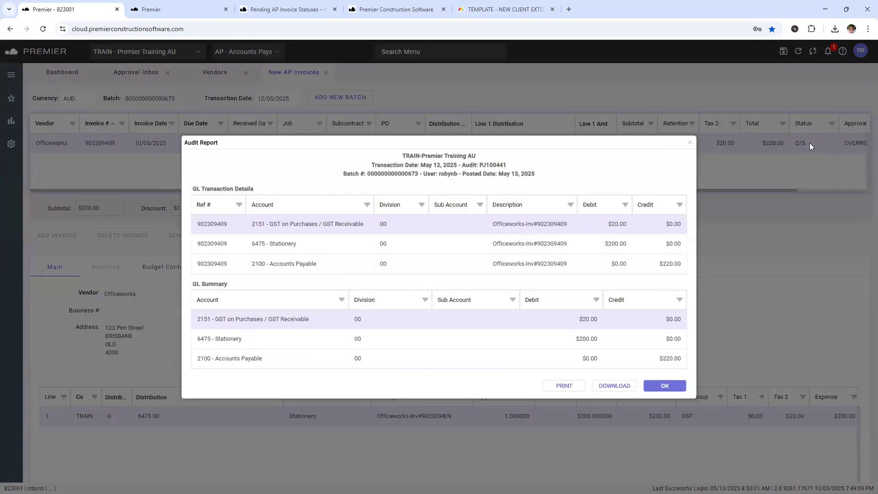
left_click(666, 386)
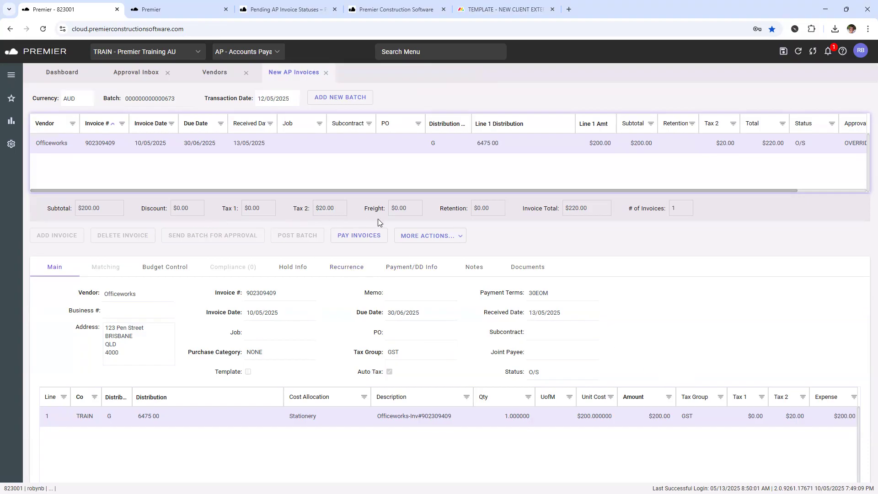
- Start paying the posted Officeworks invoice with Online Payment as the payment method, grouping payments by Vendor
left_click(359, 236)
left_click(501, 241)
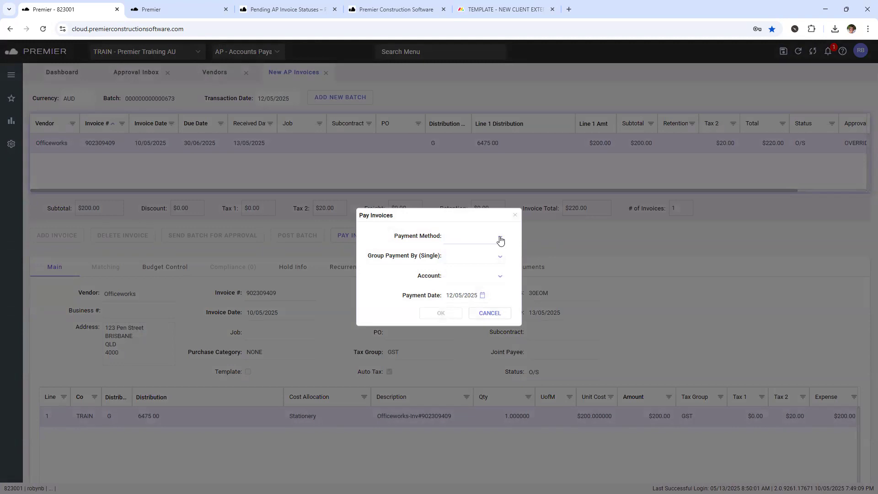
left_click(500, 241)
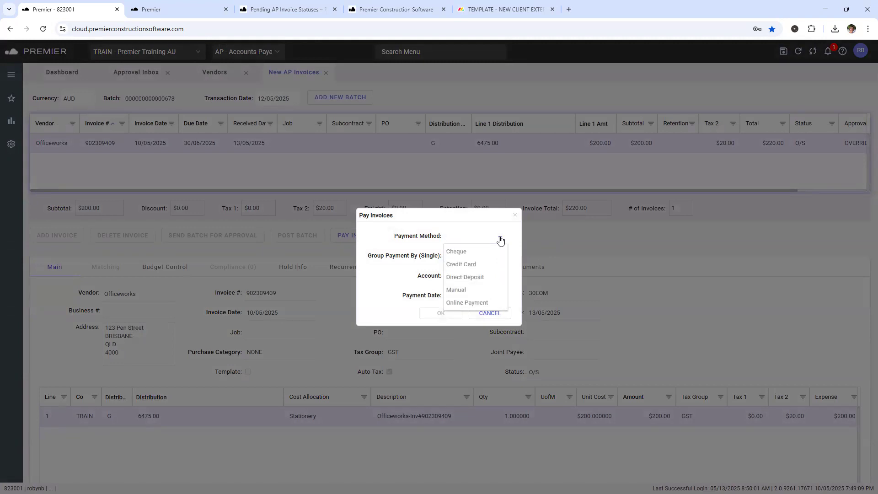
left_click(466, 303)
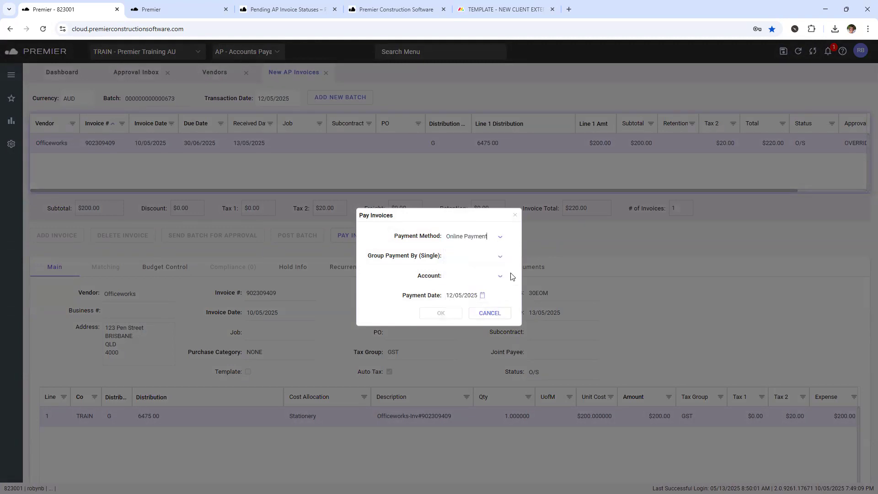
left_click(499, 257)
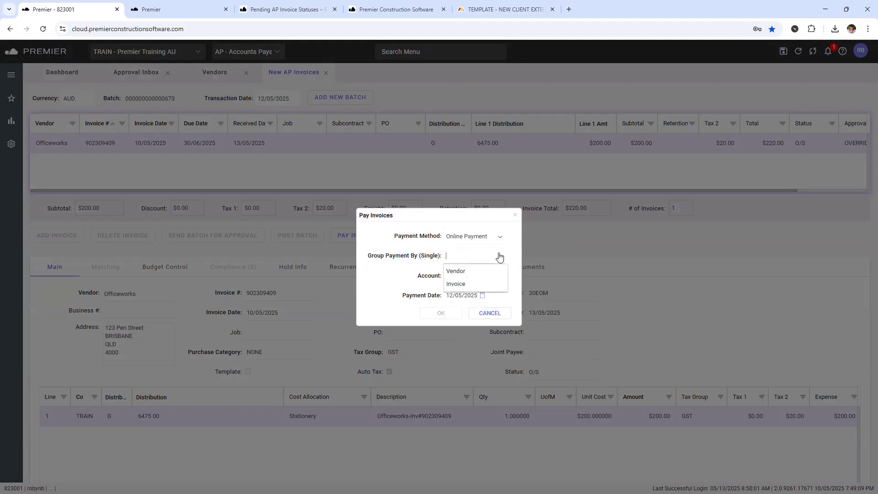
left_click(473, 270)
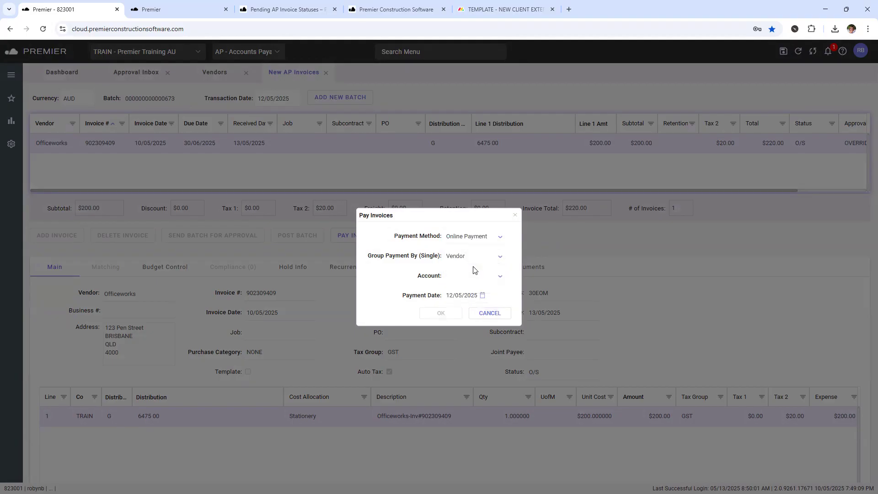
- Pay the invoice from the transactional bank account with payment date 12/05/2025, and close the audit report
left_click(500, 280)
left_click(462, 298)
left_click(452, 295)
left_click(441, 313)
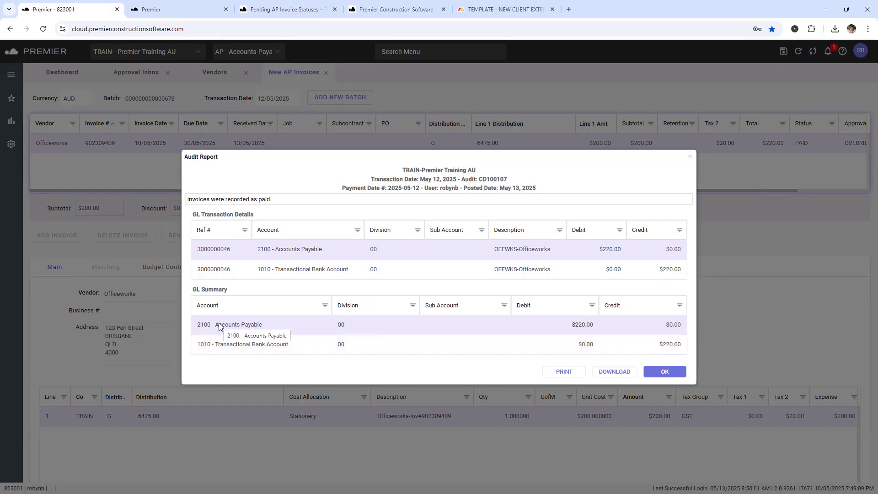
left_click(665, 371)
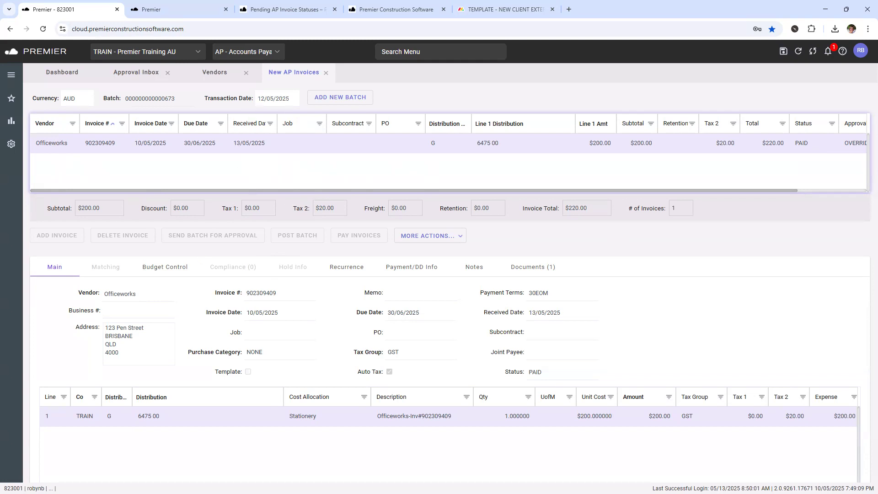
key("alt+Tab")
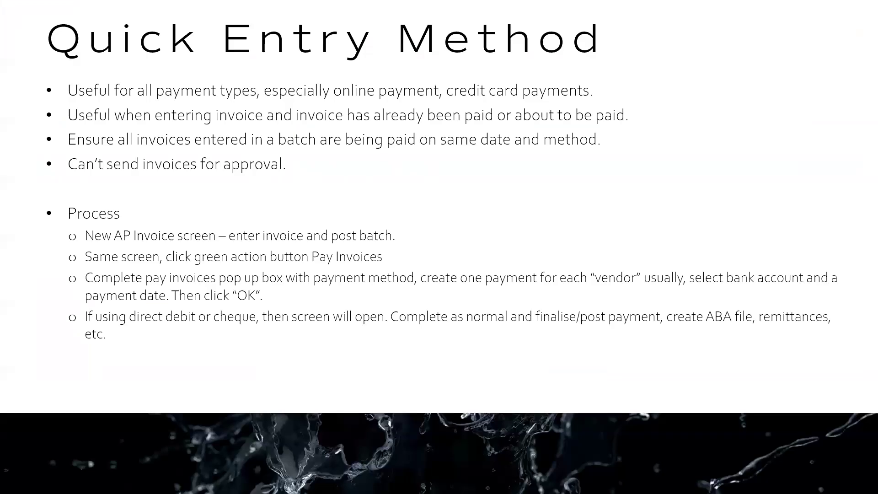
left_click(331, 295)
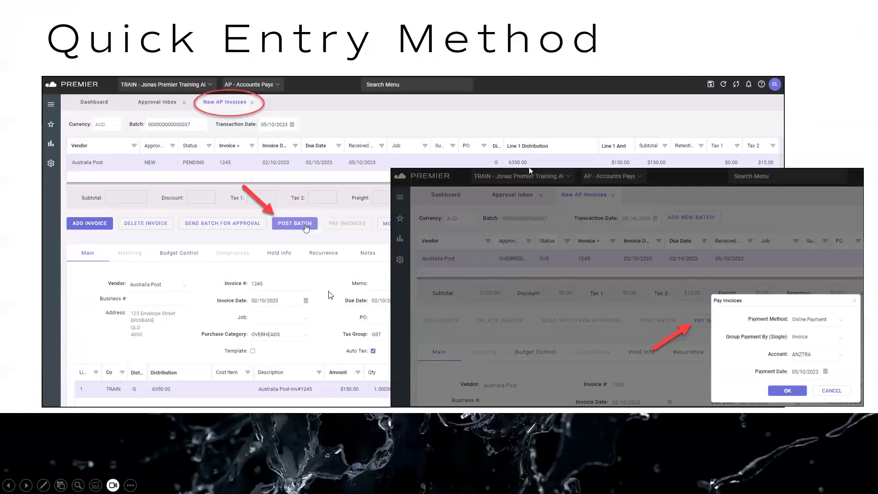
left_click(330, 295)
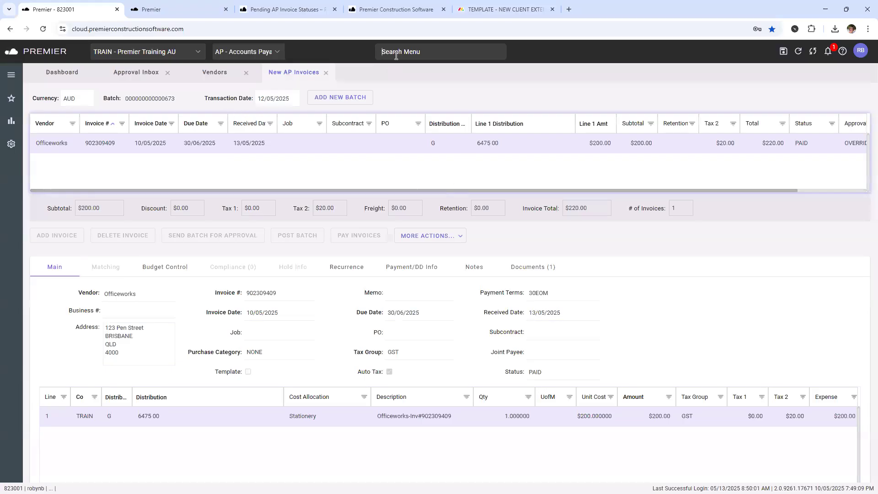
- Open the AP New Payment Run screen for viewing and close it, discarding changes
left_click(396, 52)
type("new pay")
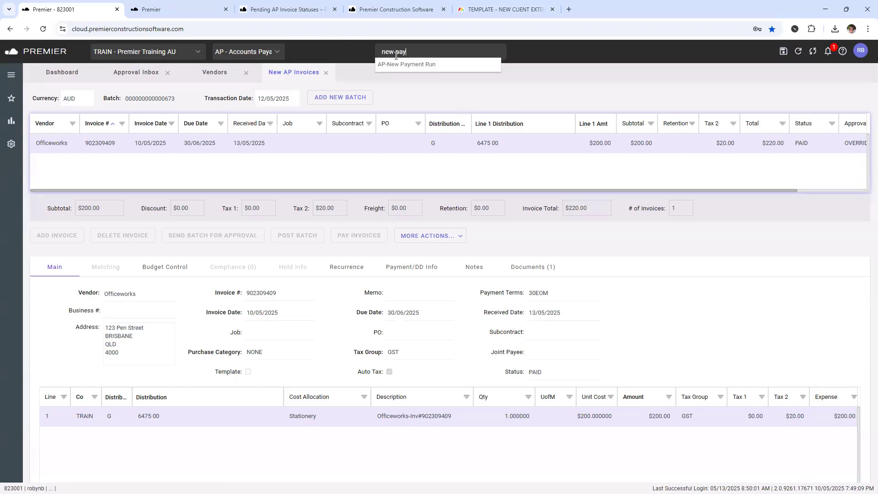
left_click(397, 63)
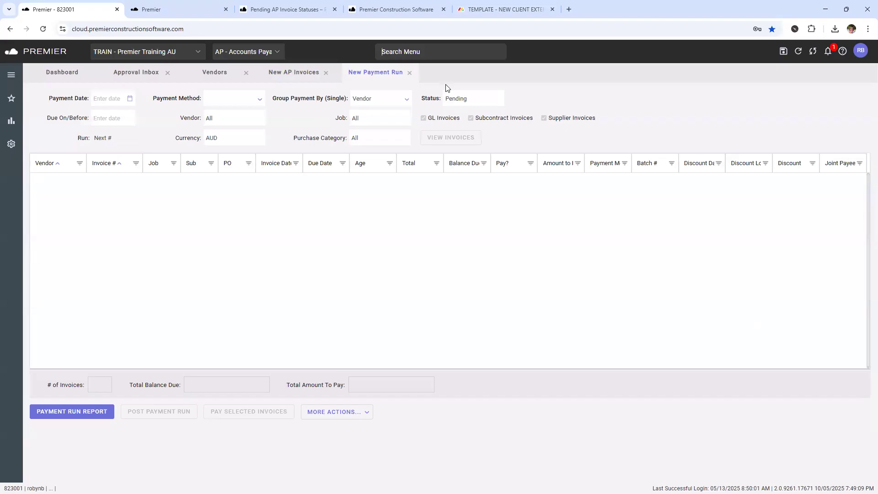
left_click(410, 76)
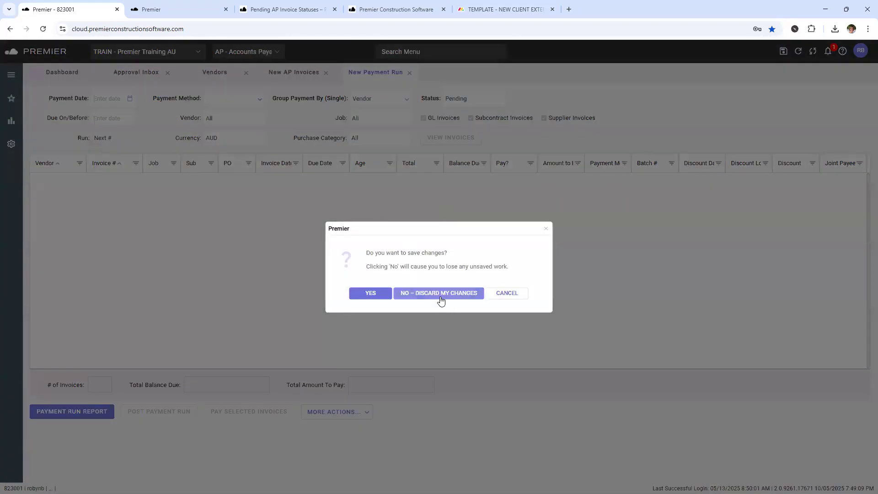
left_click(441, 297)
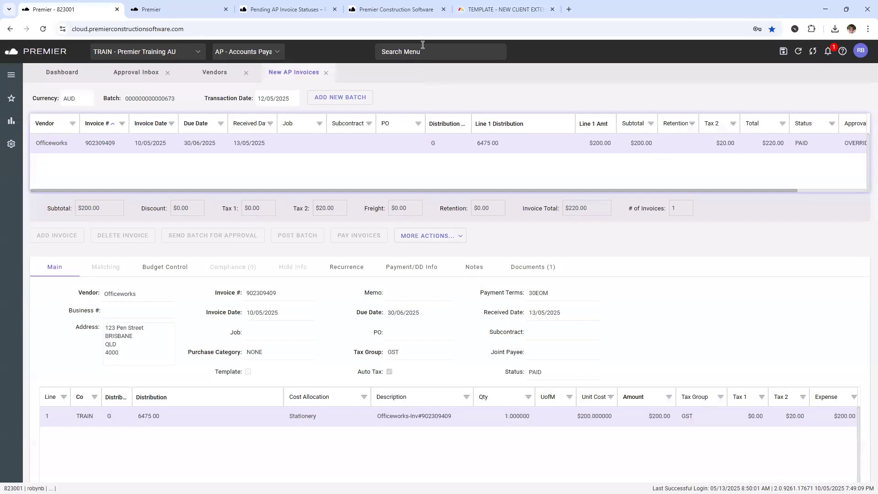
- Open AP Reverse Payment Run and reset the 09/04/2025-3-AUD payment run to pending
type("rever")
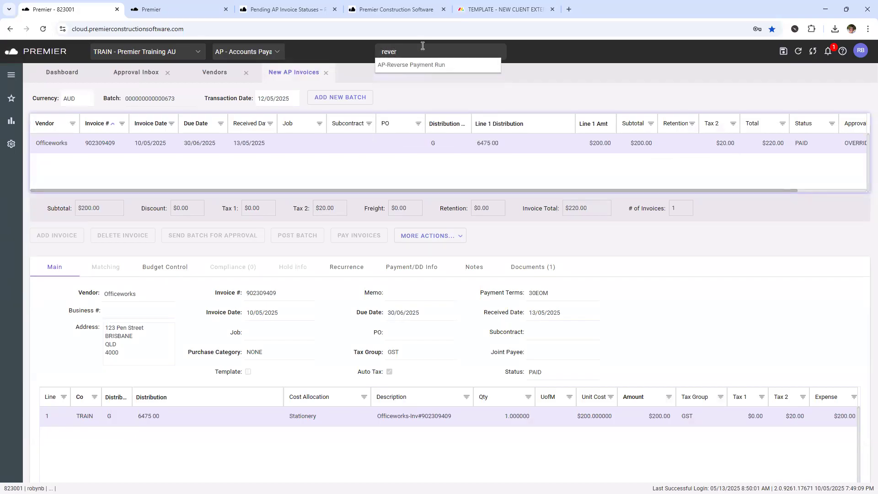
left_click(422, 64)
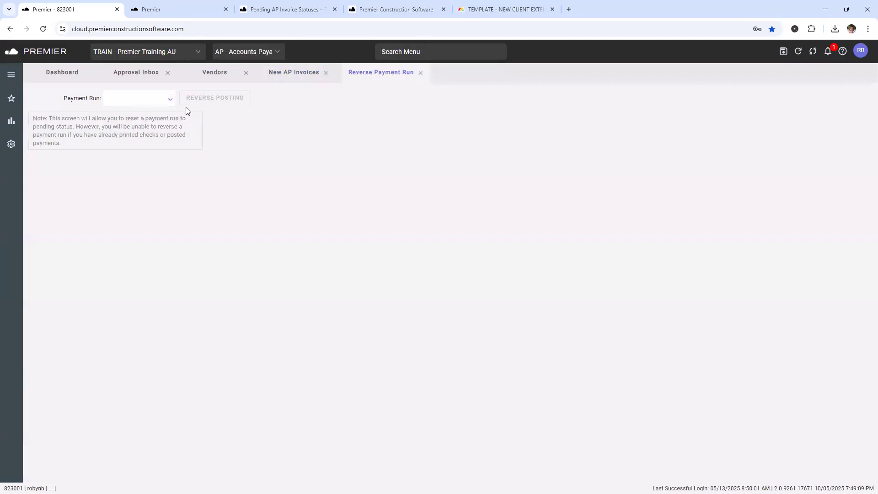
left_click(171, 101)
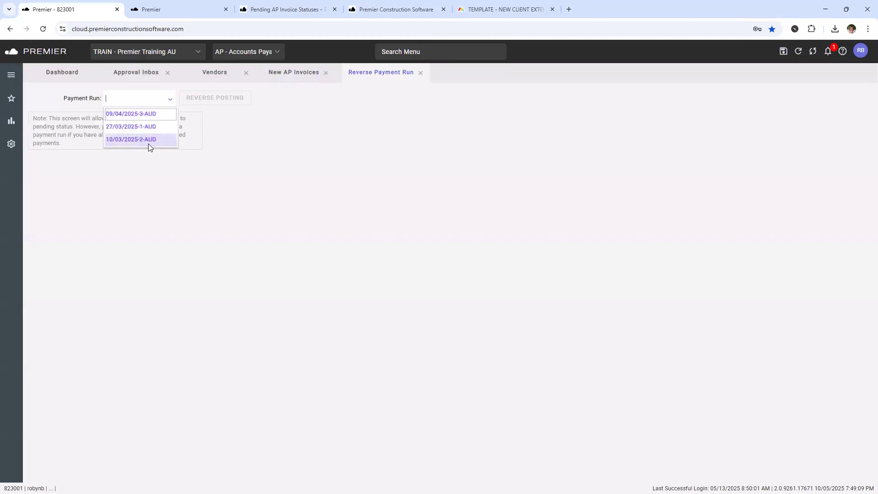
left_click(125, 115)
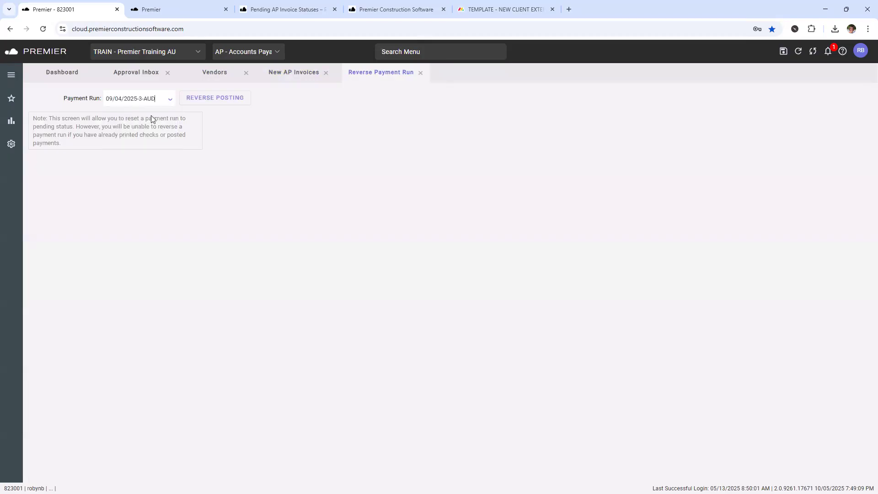
left_click(217, 99)
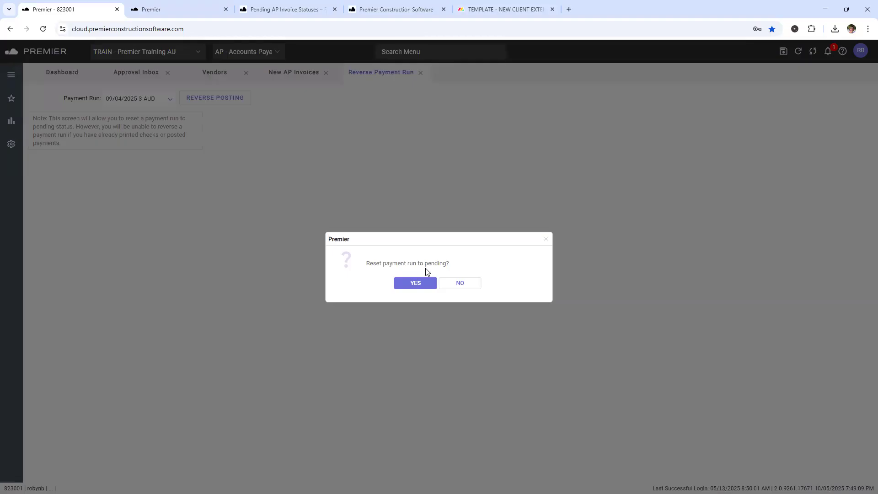
left_click(416, 285)
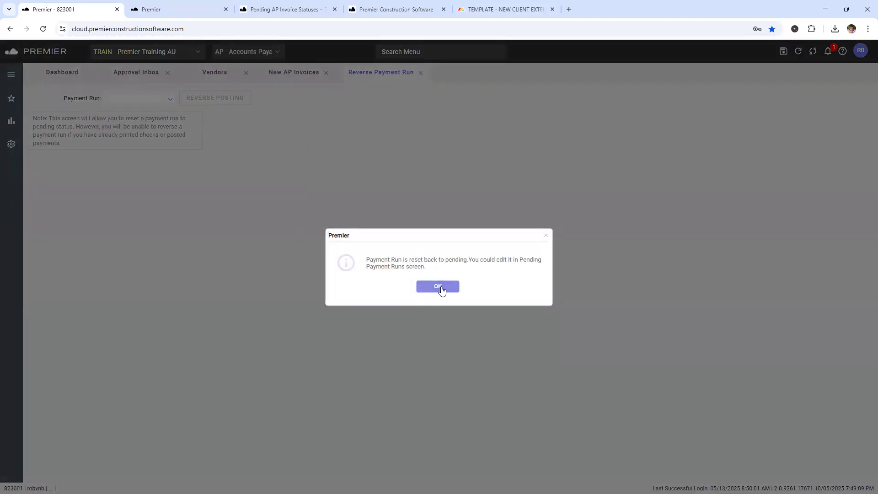
left_click(439, 288)
- Open AP Pending Payment Runs, refresh its data, and load run 3 with payment date 09/04/2025
left_click(414, 57)
type("pending")
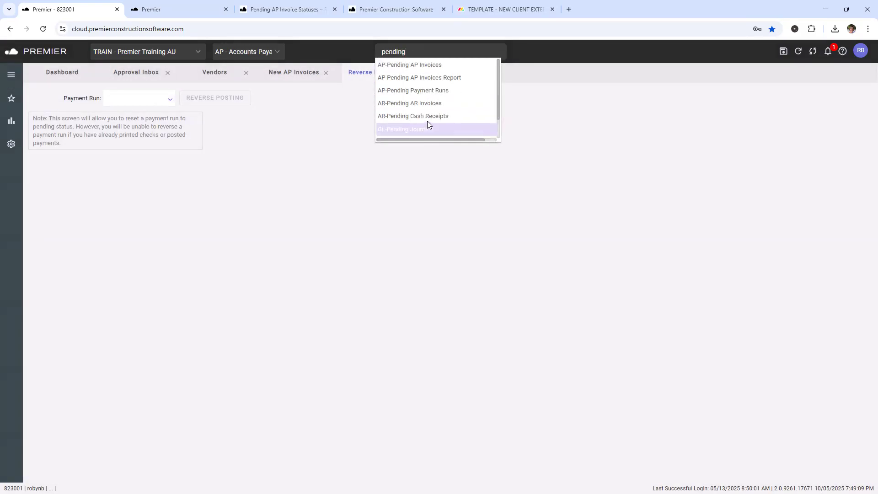
type(" p")
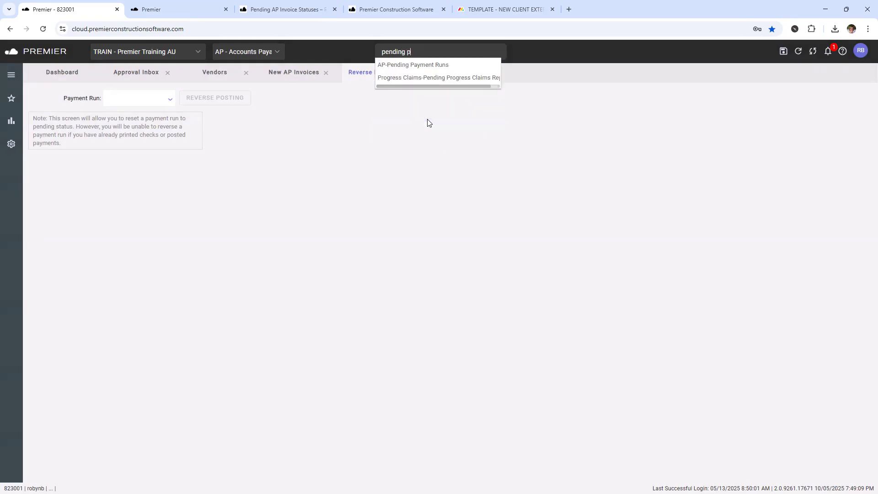
left_click(428, 66)
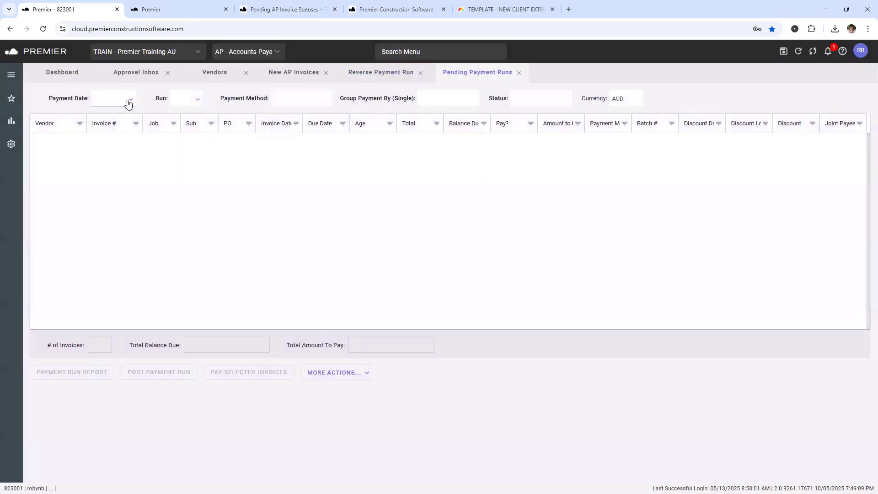
left_click(129, 102)
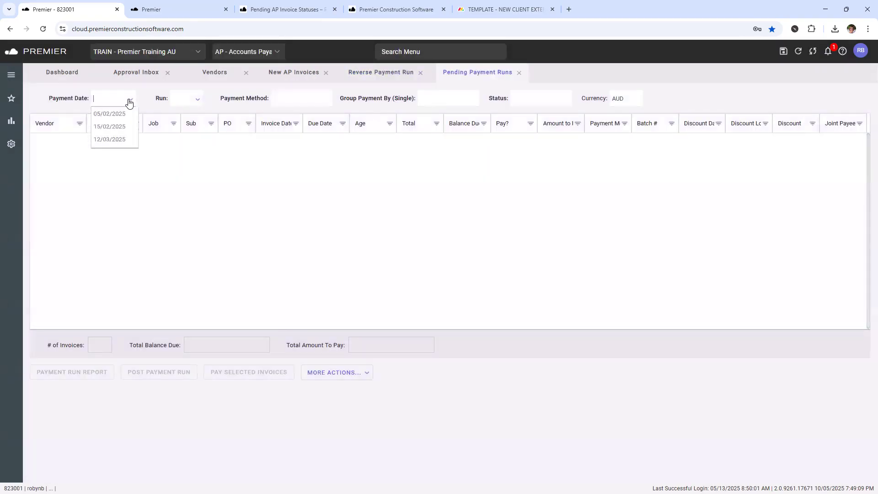
left_click(813, 52)
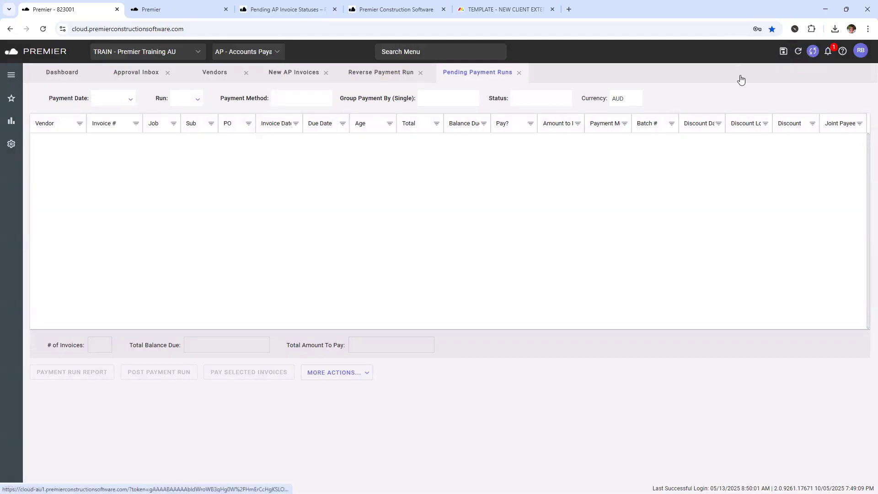
left_click(132, 101)
left_click(121, 155)
left_click(188, 115)
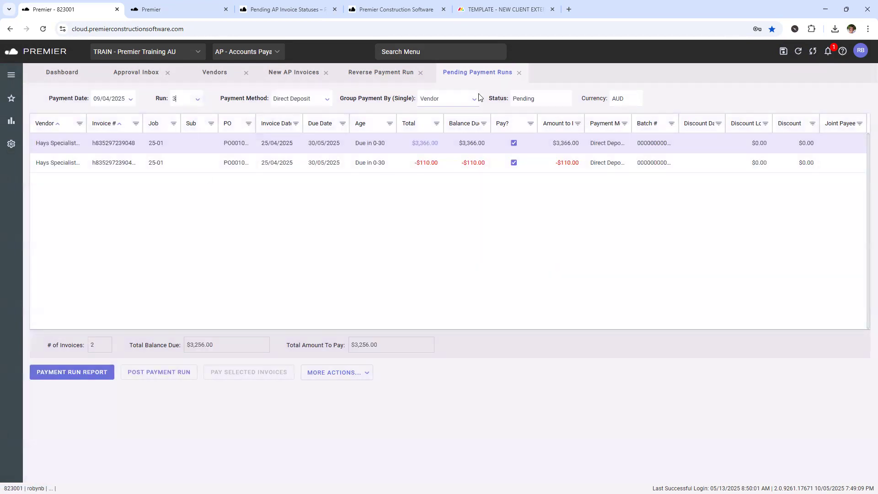
- Exclude the -$110.00 Hays invoice from payment, and delete the whole pending payment run
left_click(514, 163)
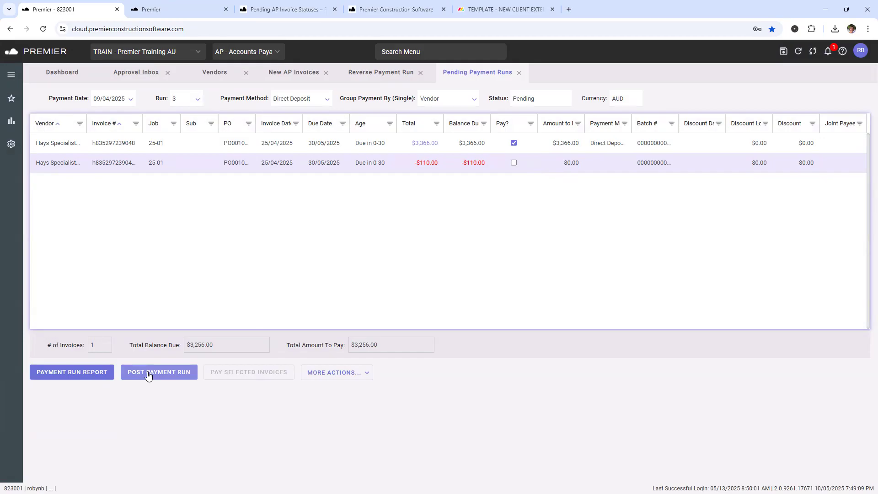
left_click(342, 374)
left_click(368, 308)
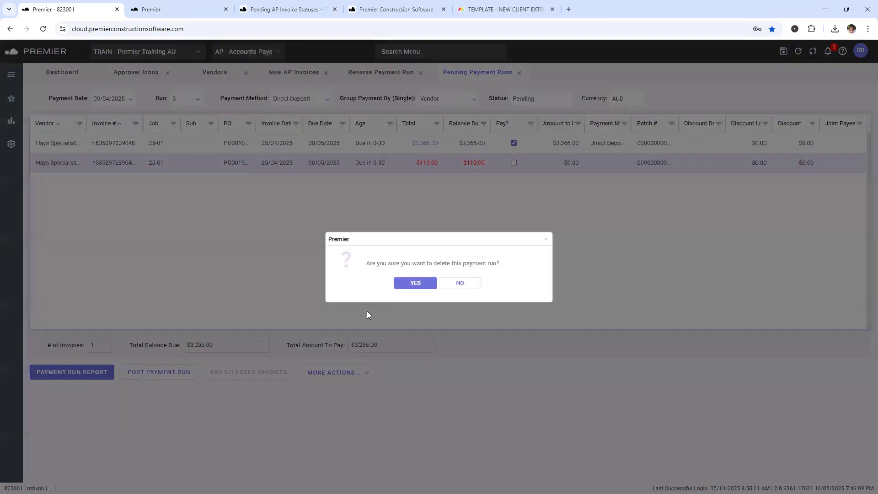
left_click(415, 284)
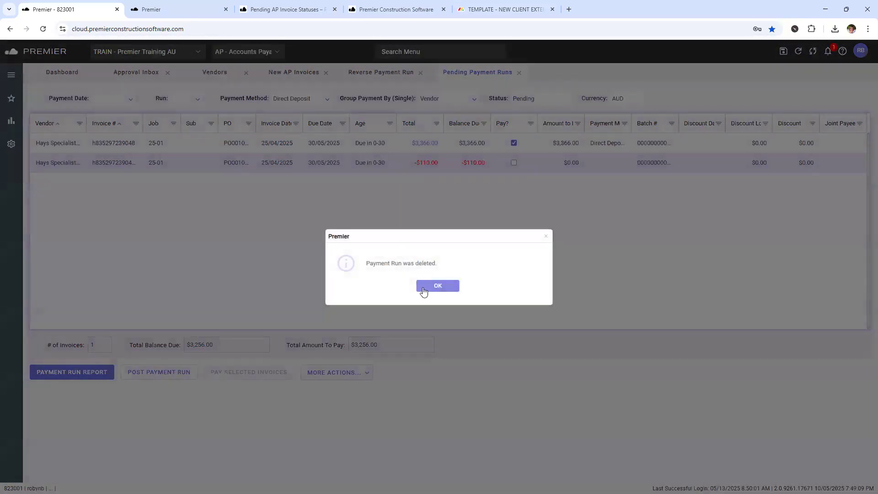
left_click(424, 287)
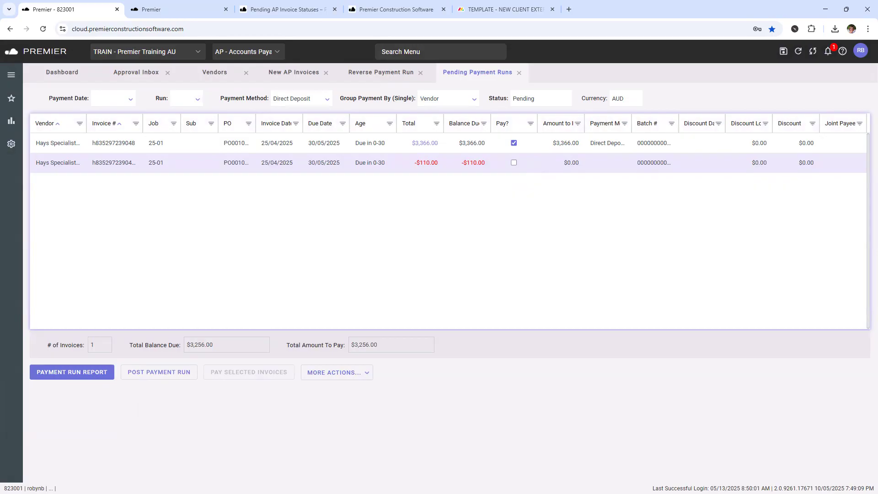
key("alt+Tab")
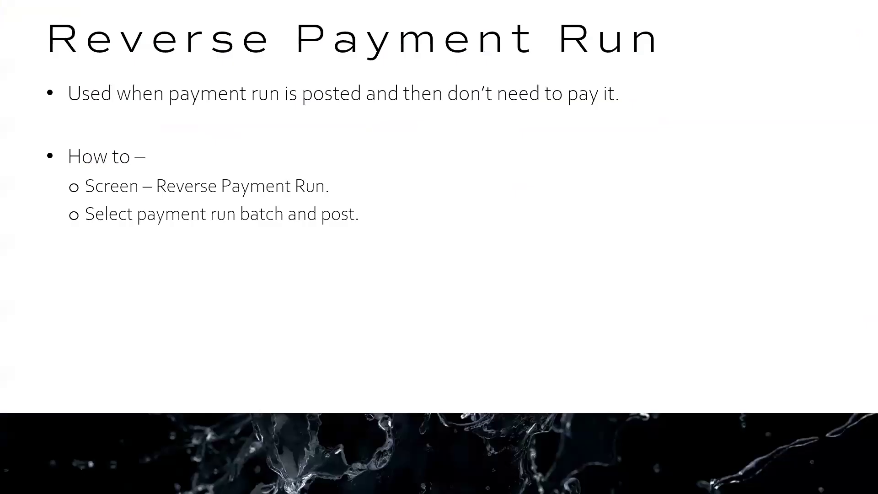
left_click(373, 238)
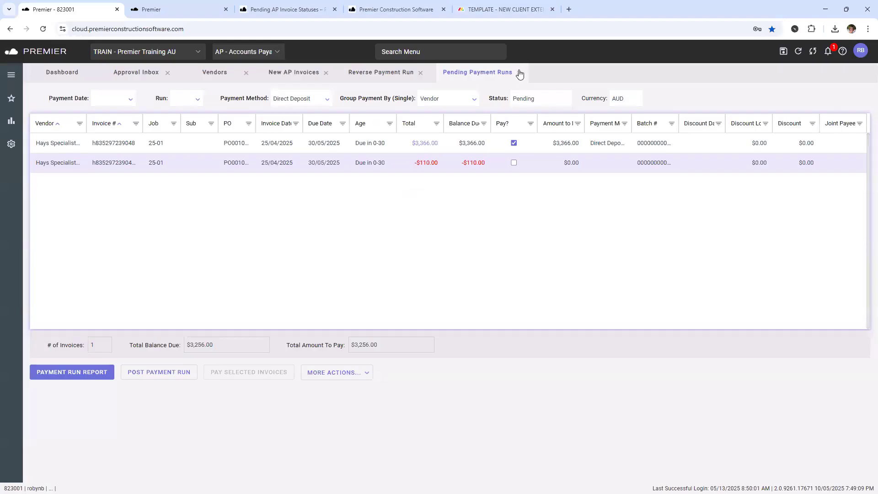
- Close the Pending Payment Runs screen, discarding changes, and open the AP Cancel Payment screen
left_click(520, 74)
left_click(421, 297)
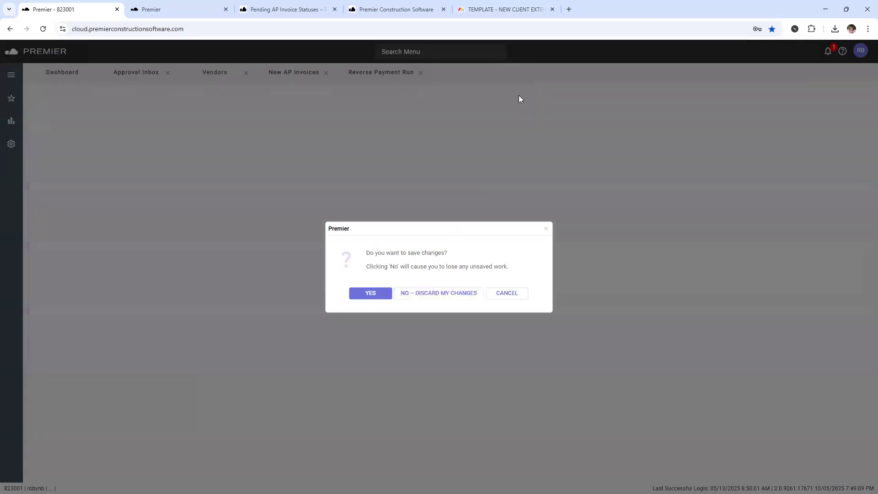
left_click(443, 47)
type("cancel")
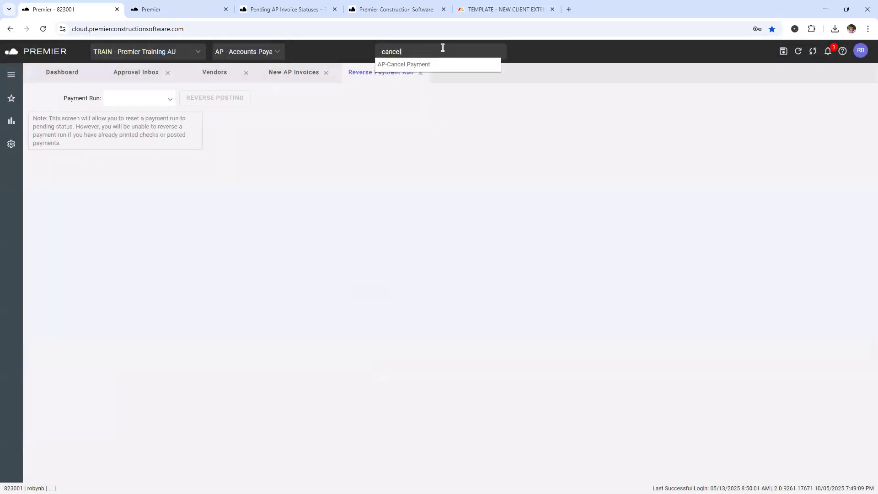
left_click(439, 65)
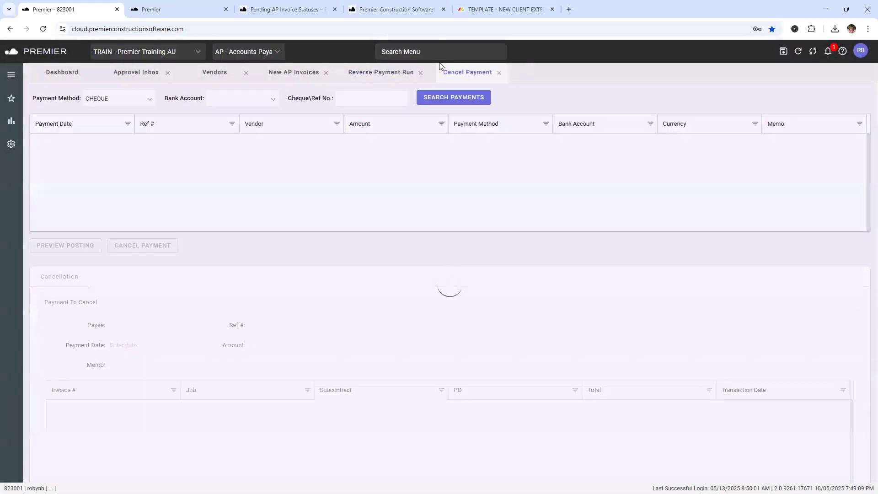
- Set the payment method to [ALL] and search the payments available for cancellation
left_click(150, 100)
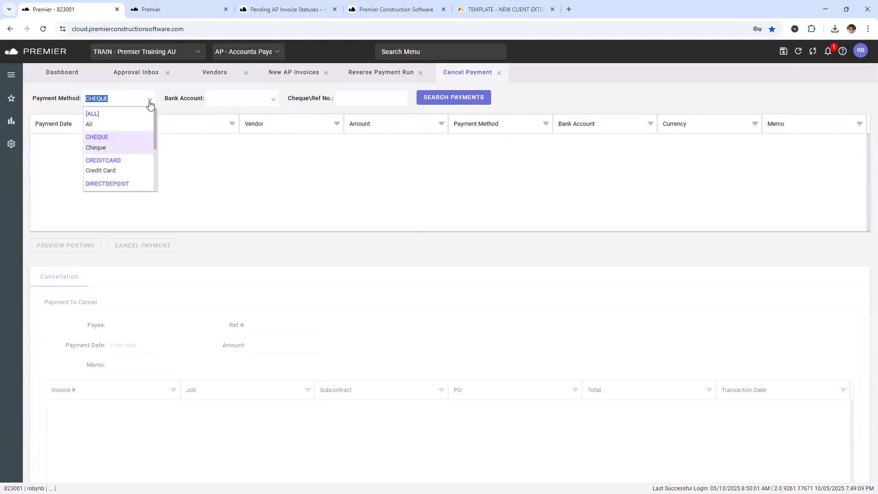
left_click(120, 116)
left_click(440, 100)
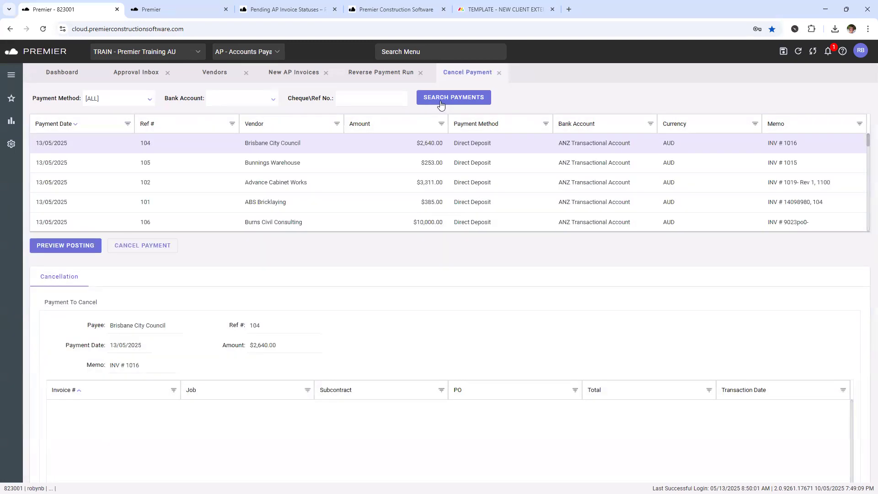
- Cancel the $385.00 ABS Bricklaying payment with cancellation date 13/05/2025, and dismiss the audit report
left_click(283, 204)
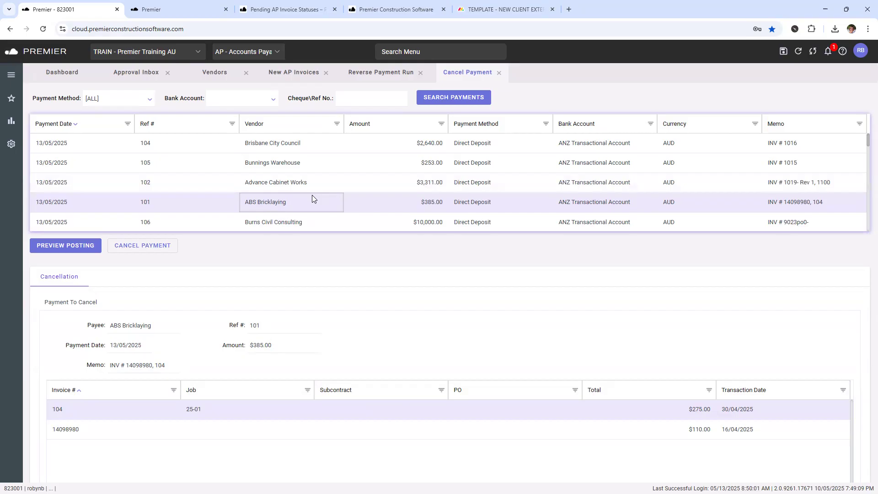
left_click(147, 245)
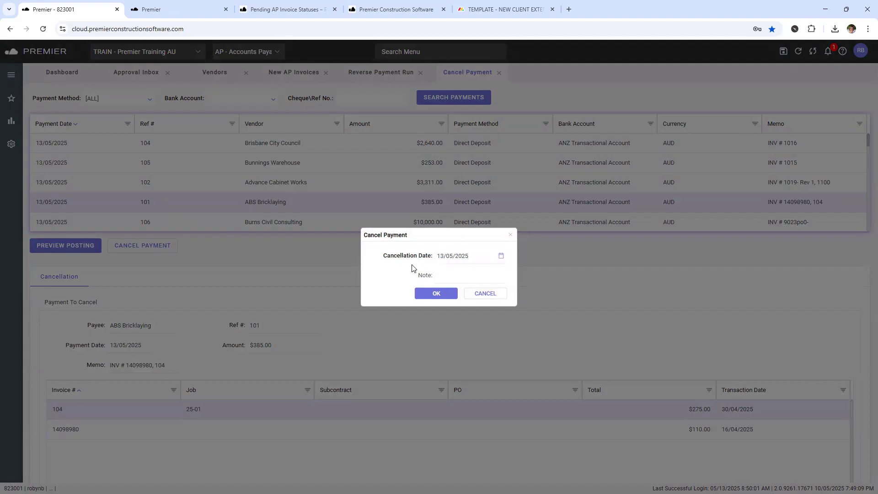
left_click(437, 294)
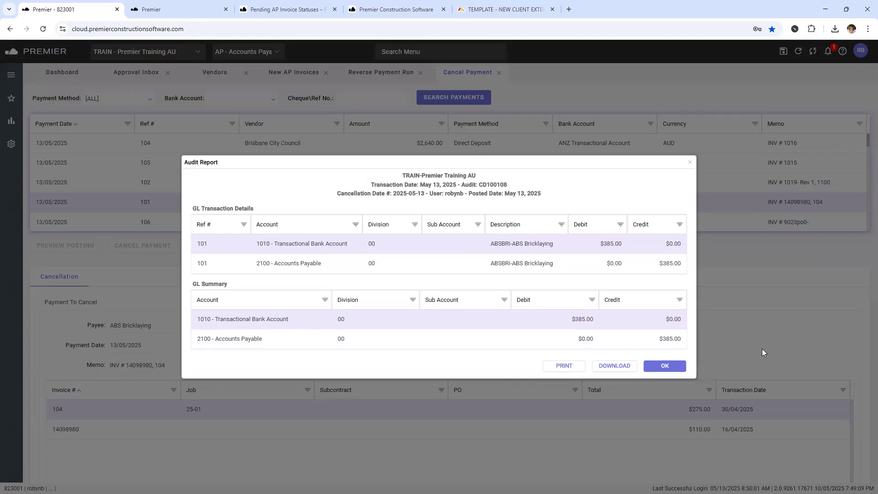
left_click(666, 367)
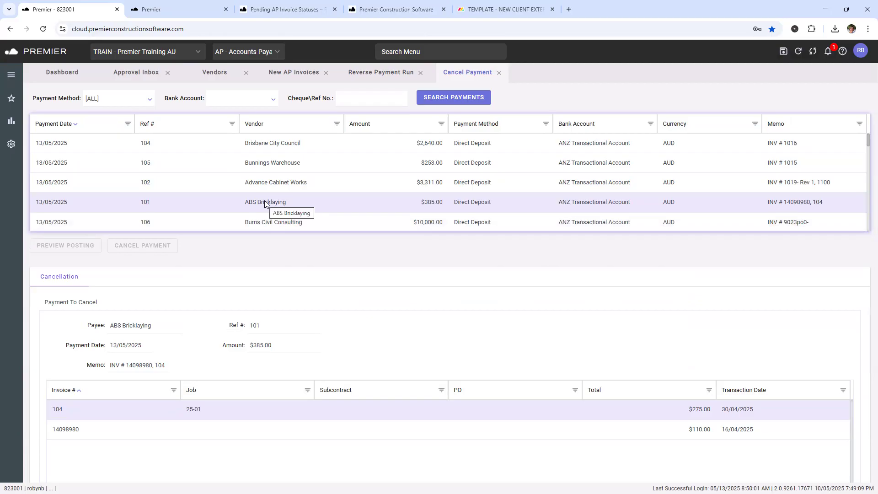
- Review the payment and direct deposit information of the vendor ABS Bricklaying
left_click(219, 76)
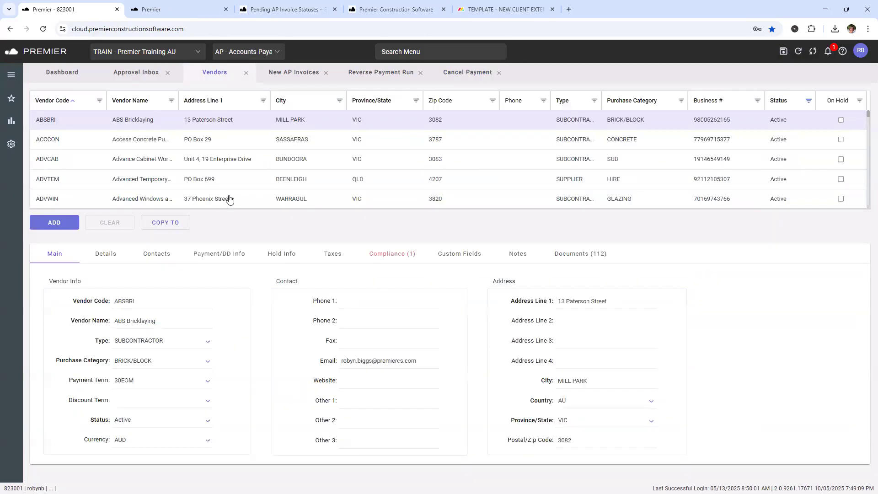
left_click(215, 254)
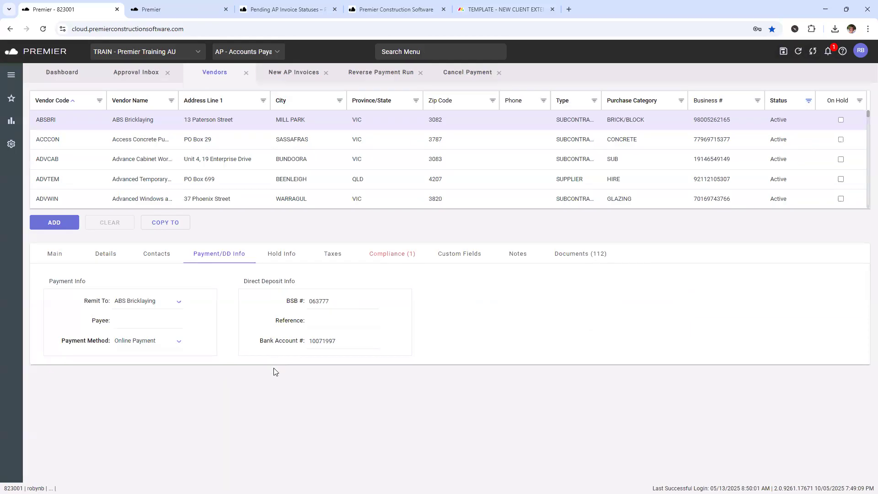
- Open AP Posted AP Payments, search the payments for all bank accounts, and check the ABS Bricklaying payment's status
left_click(399, 51)
type("posted")
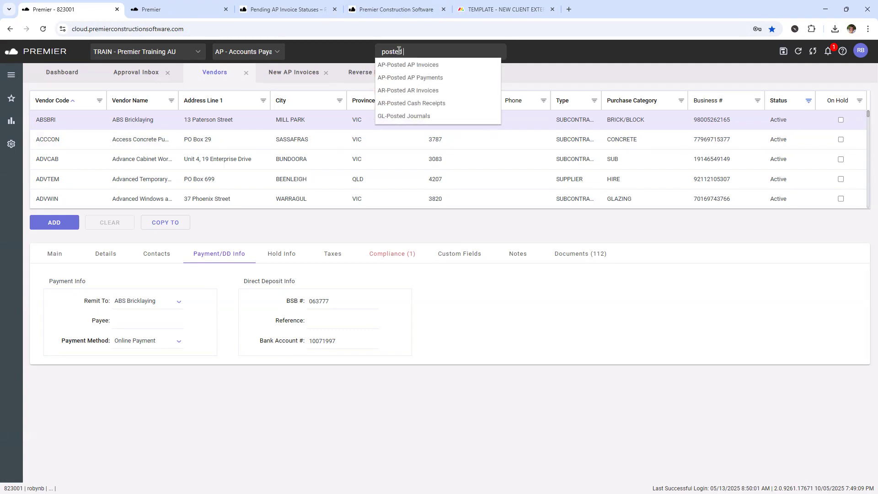
left_click(410, 76)
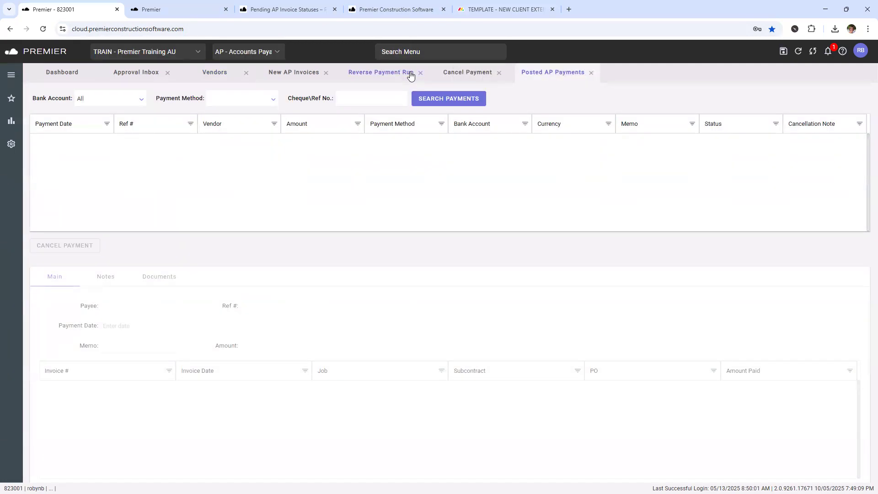
left_click(439, 104)
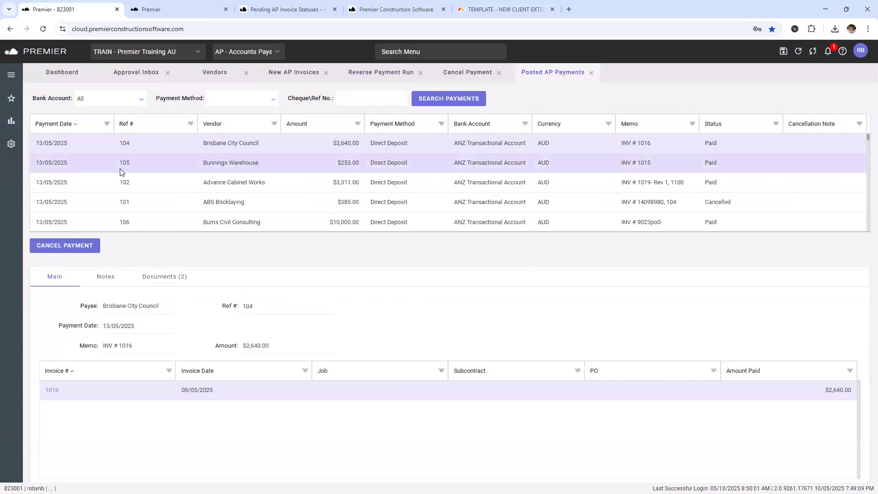
left_click(209, 204)
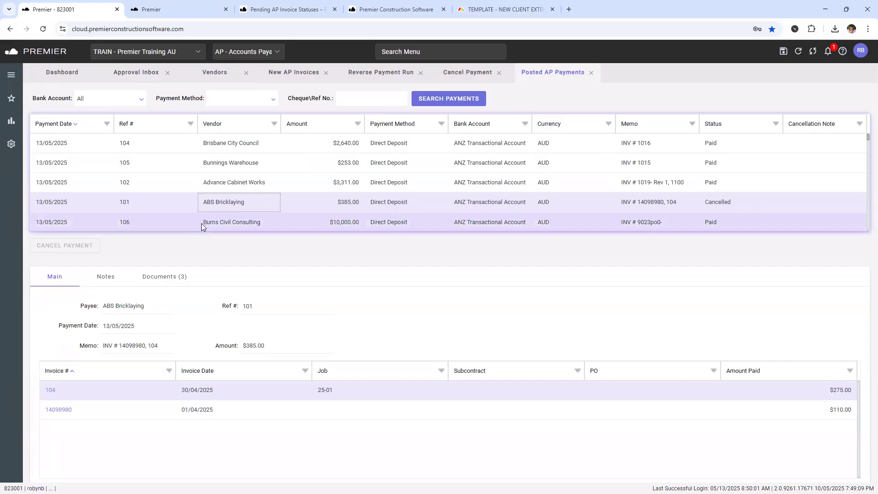
- Cancel the $253.00 Bunnings Warehouse payment with cancellation date 13/05/2025, and dismiss the audit report
left_click(255, 162)
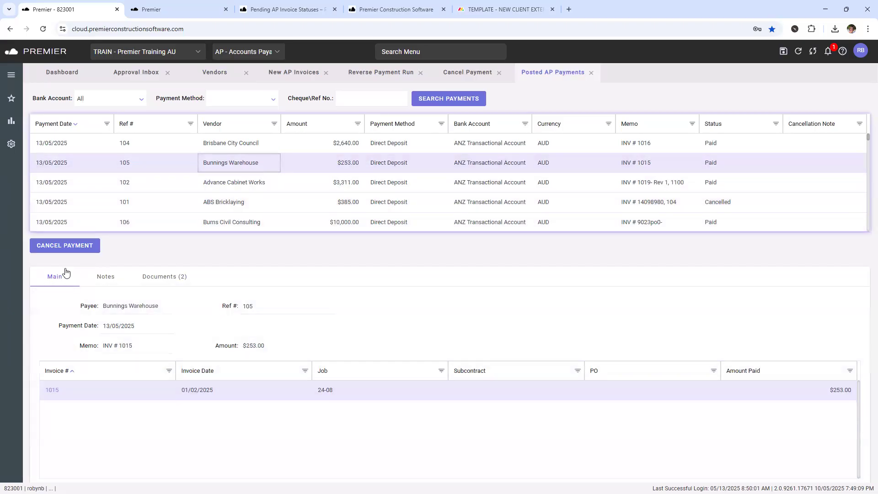
left_click(54, 248)
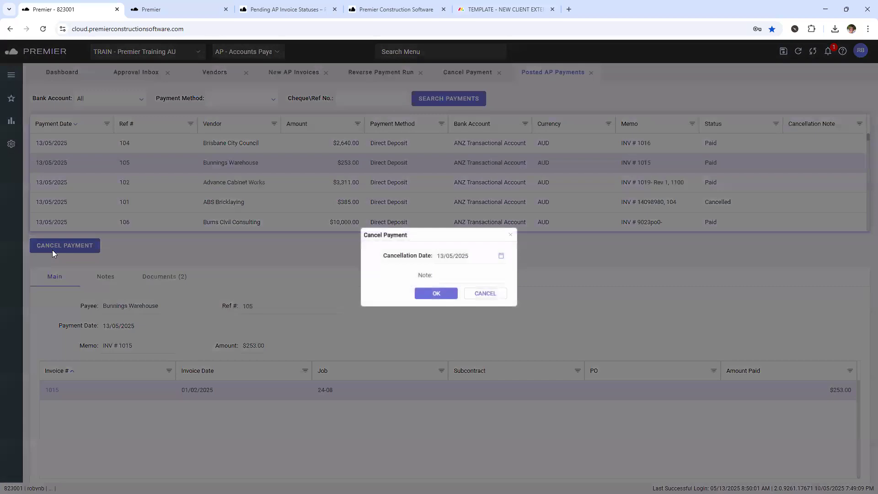
left_click(438, 295)
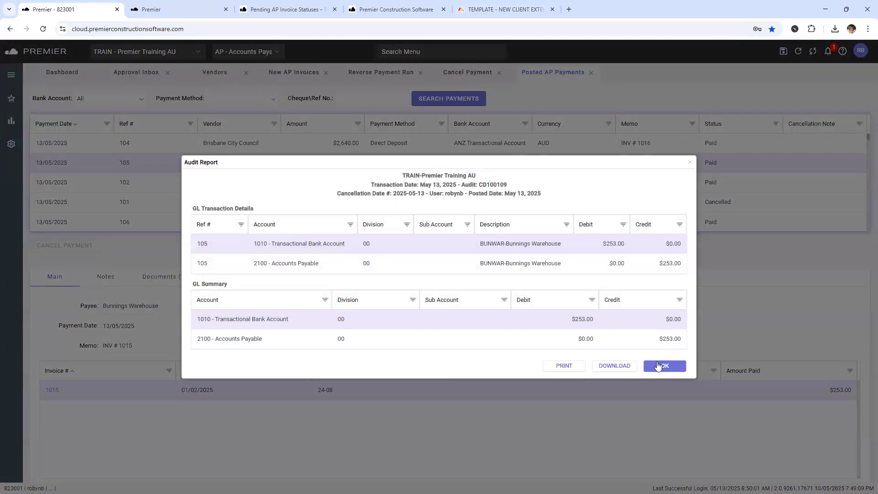
left_click(657, 365)
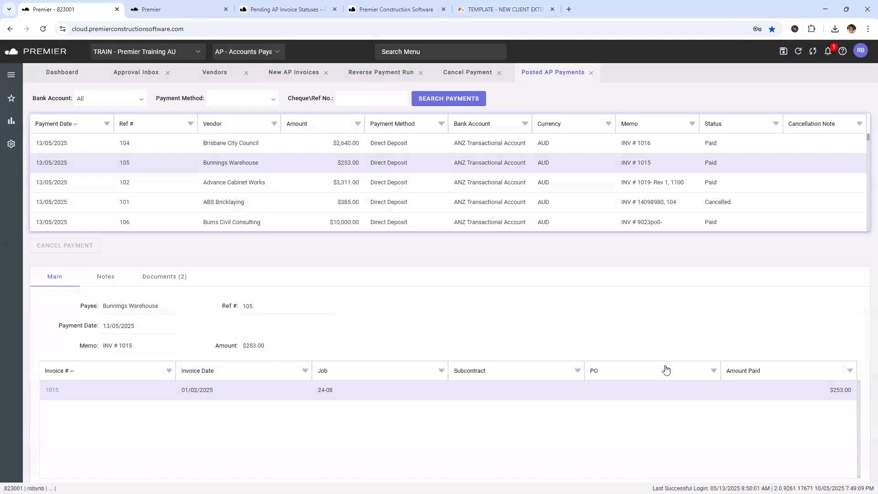
- Open the Bunnings Warehouse invoice linked to the cancelled payment, and review its approval log and documents
left_click(52, 390)
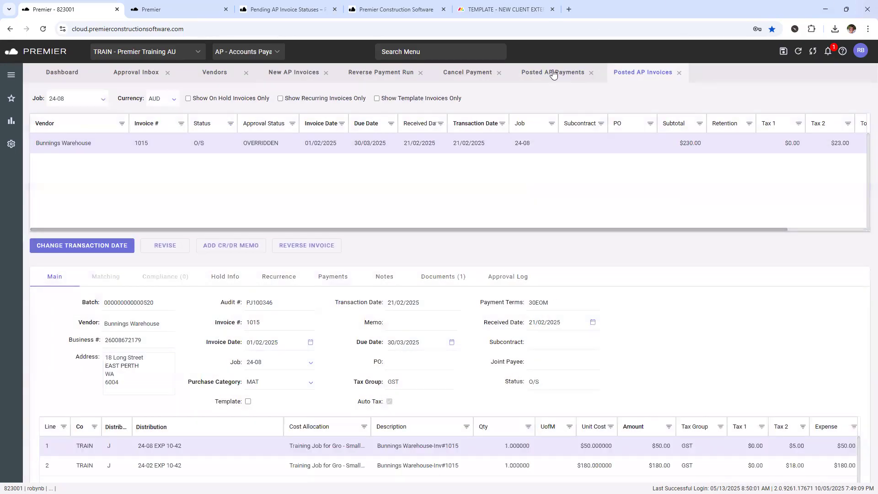
left_click(511, 280)
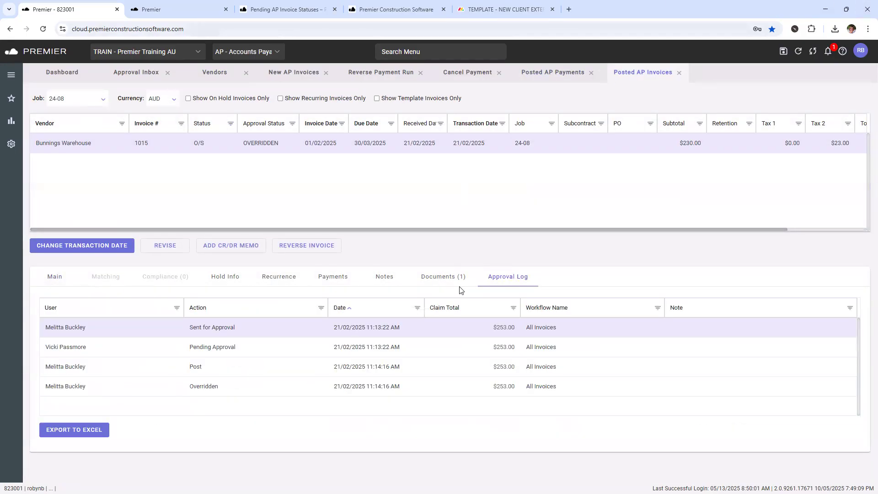
left_click(432, 284)
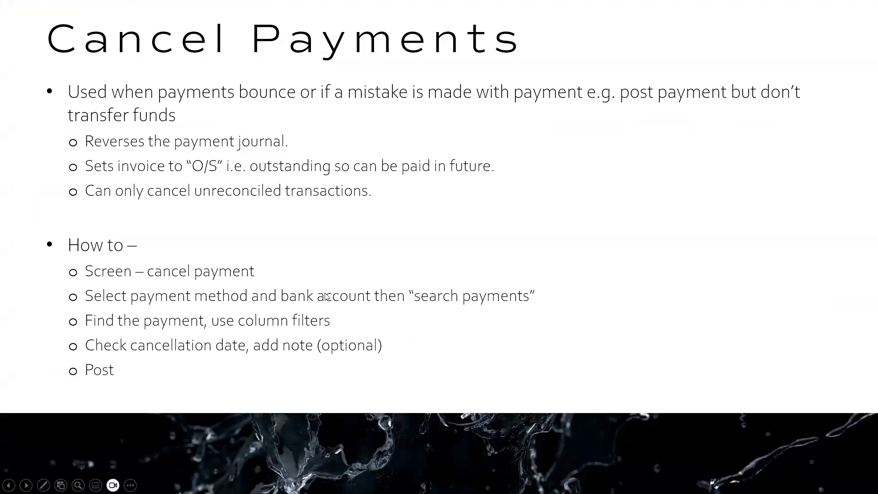
left_click(340, 291)
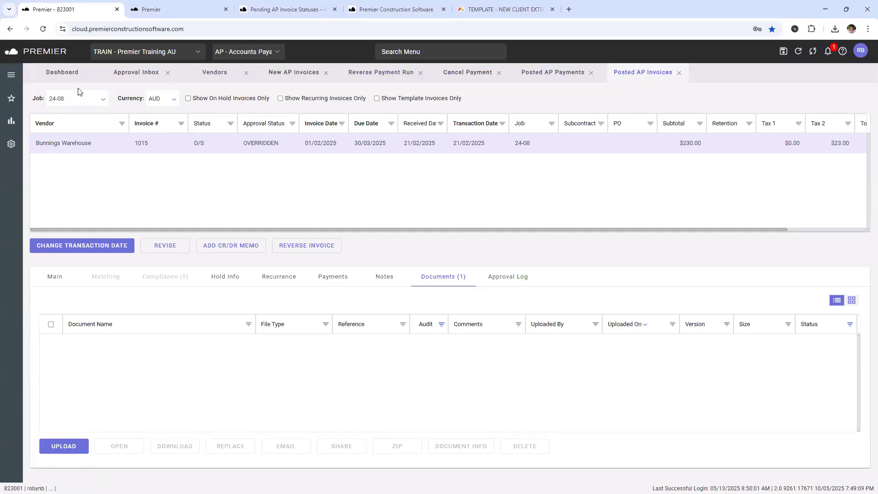
- Return to the Approval Inbox, and open Bank Transfer Funds under Bank Management
left_click(137, 73)
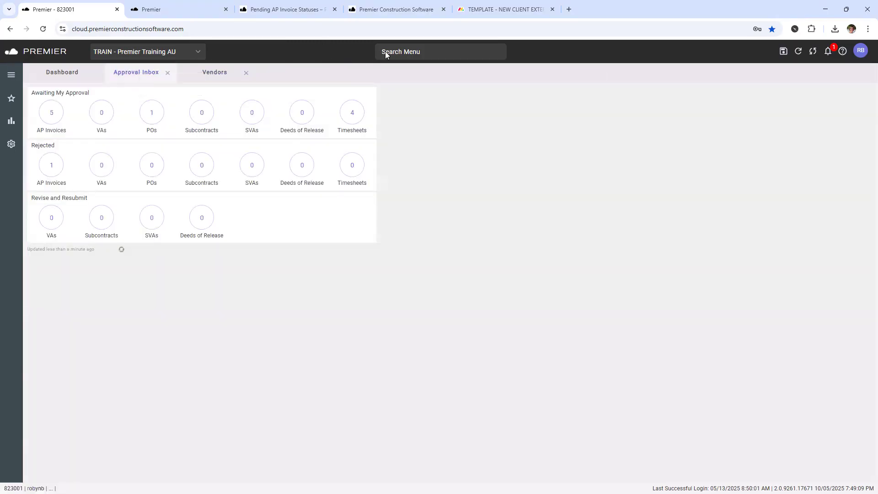
left_click(12, 76)
left_click(49, 93)
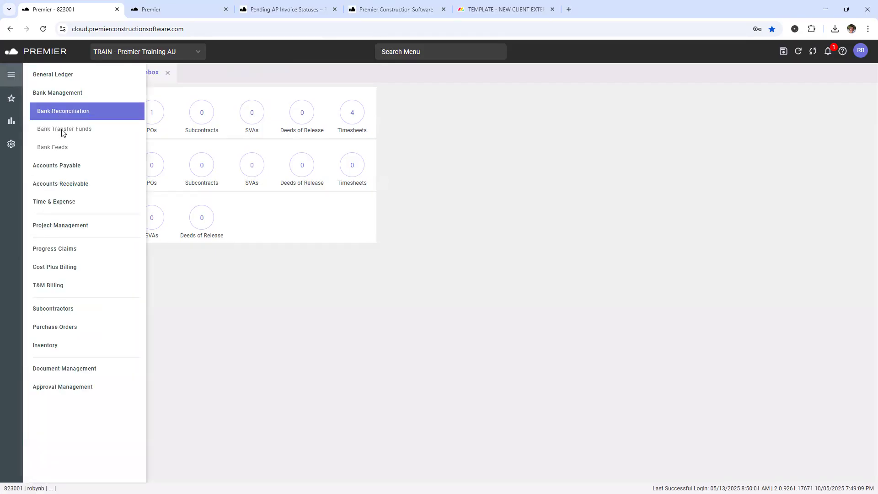
left_click(63, 130)
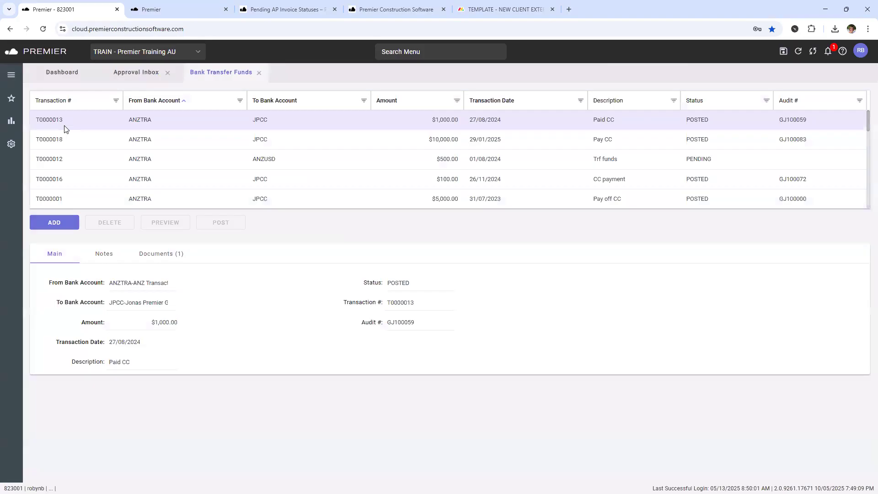
- Add a bank transfer from the ANZTRA transactional account to the JPCC credit card account
left_click(39, 224)
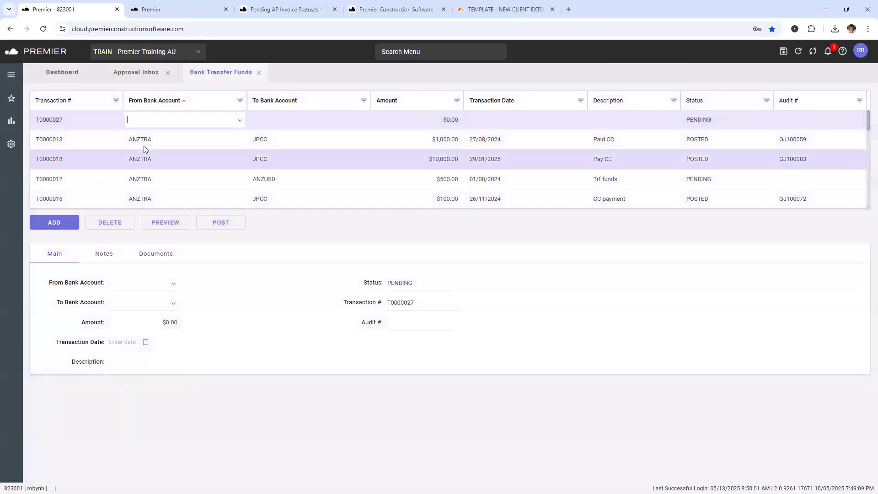
left_click(240, 121)
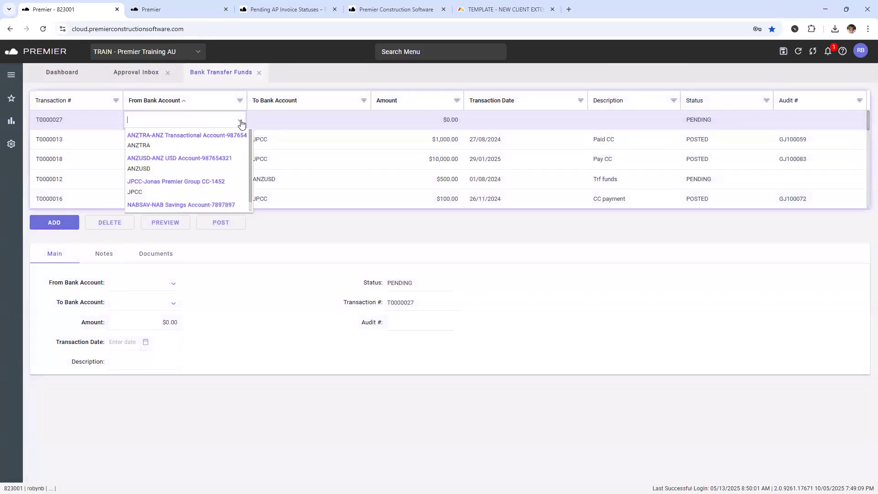
left_click(196, 141)
left_click(263, 121)
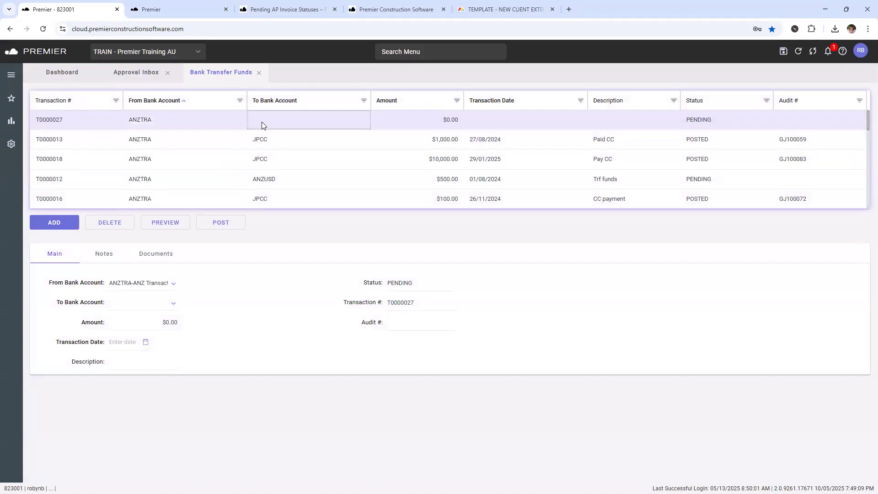
type("cre")
key("ctrl+a")
type("cc")
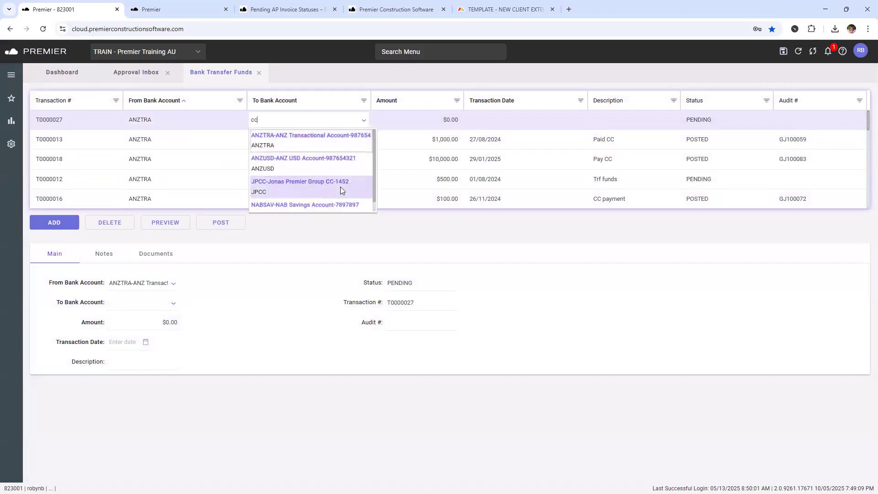
left_click(299, 184)
key("Tab")
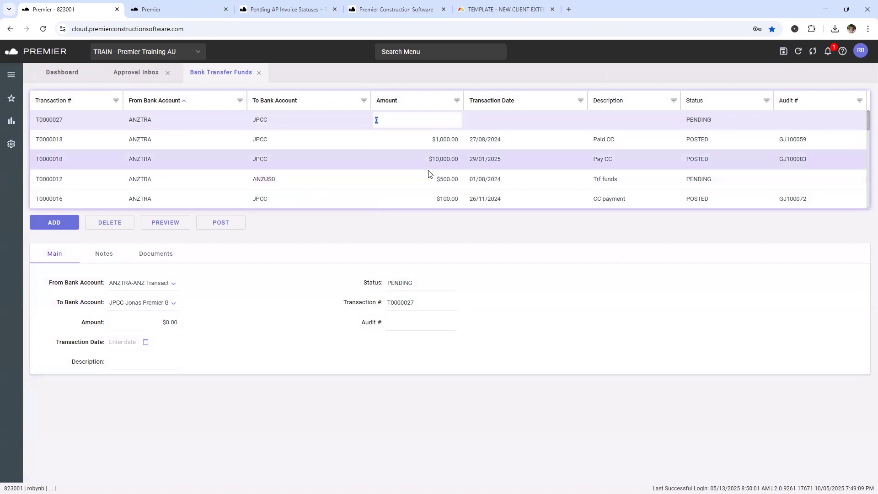
- Enter a $500 amount, transaction date 13/05/2025 and description "CC Payment" for the new transfer, and post it
type("500")
key("Tab")
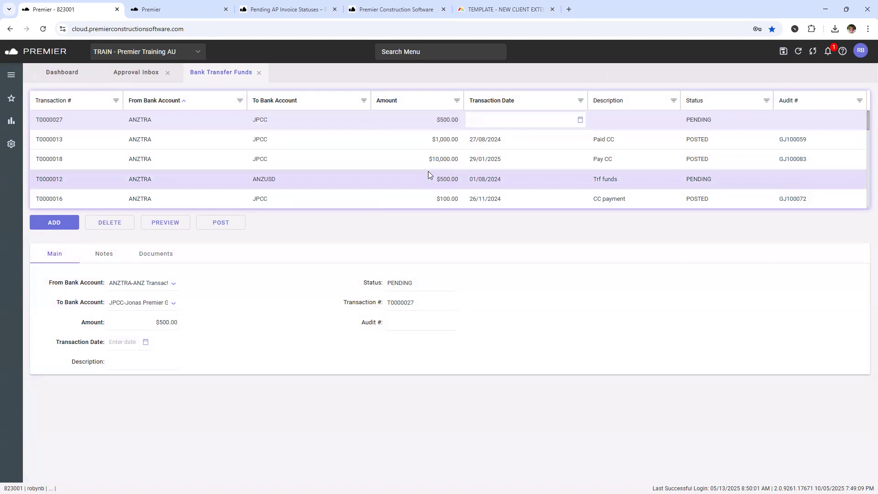
type("13")
key("Tab")
type("CC Payment")
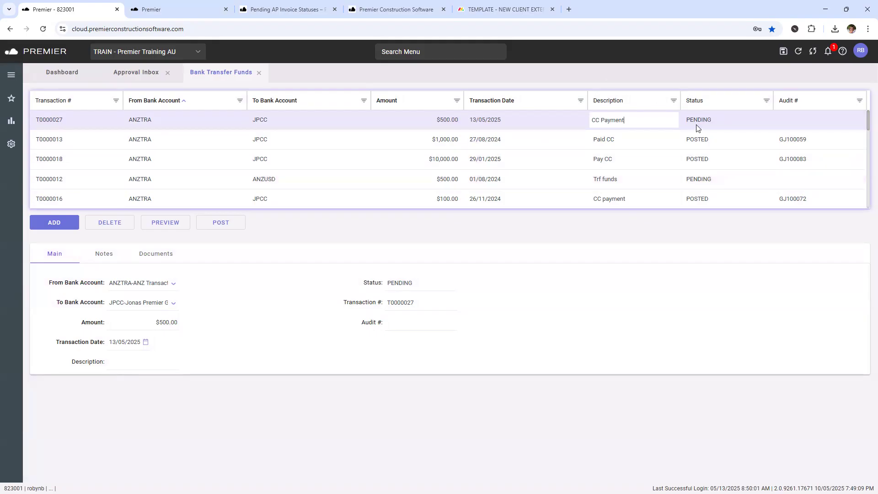
left_click(221, 227)
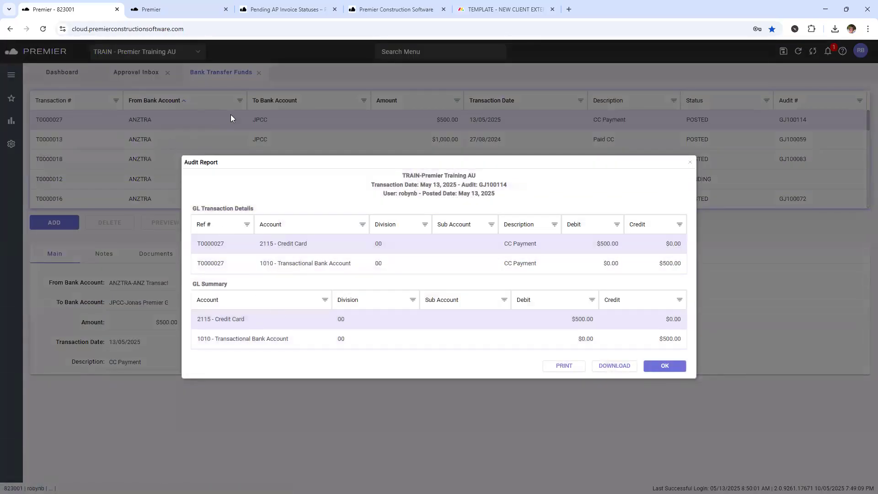
left_click(665, 369)
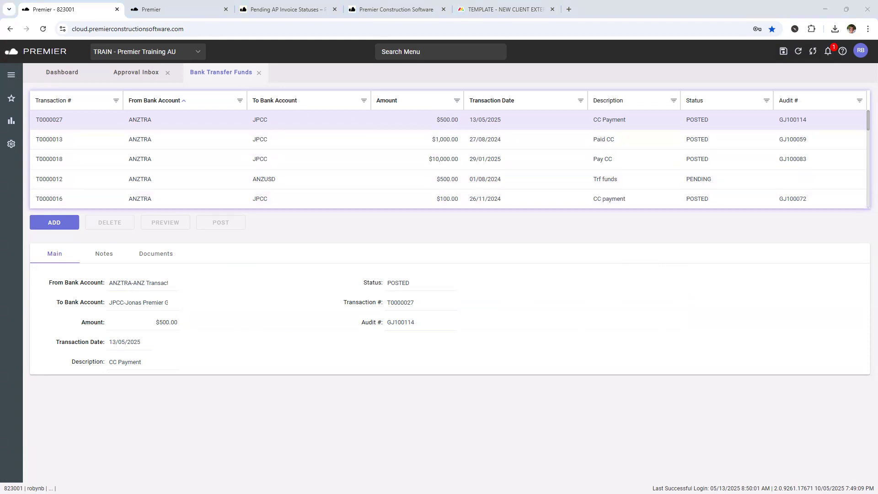
key("alt+Tab")
left_click(355, 360)
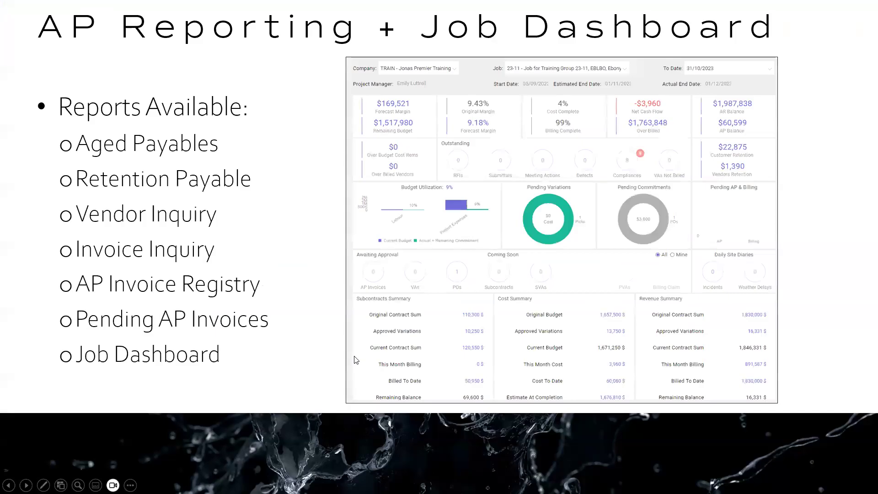
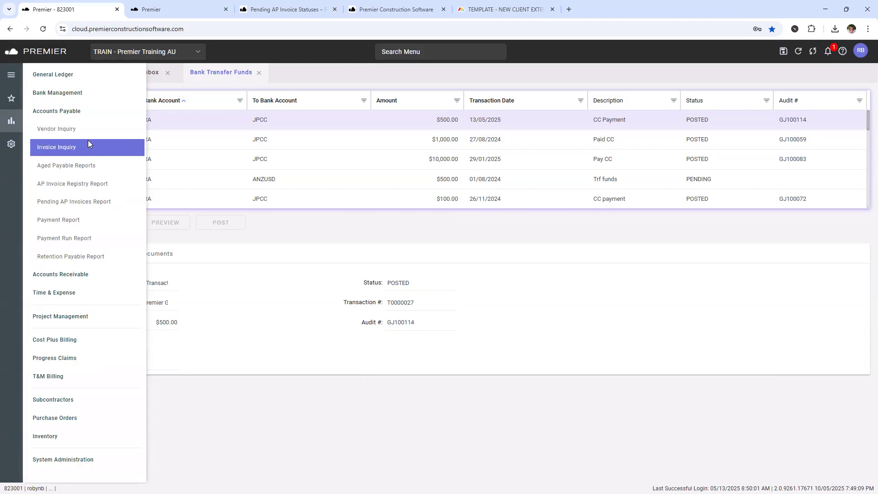
- Open Aged Payable Reports under the Accounts Payable reports, and close the Bank Transfer Funds screen
left_click(77, 167)
left_click(260, 73)
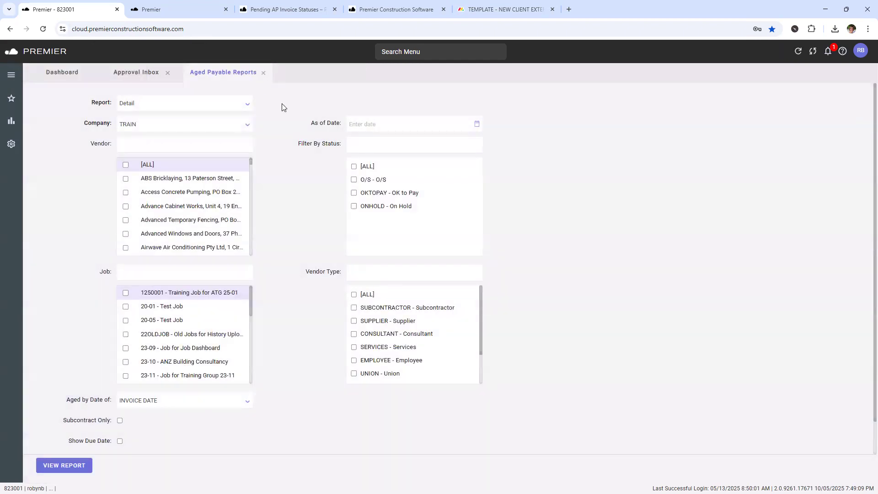
- Choose the Detail aged payables report, and include the due date and job name without limiting it to subcontracts
left_click(247, 106)
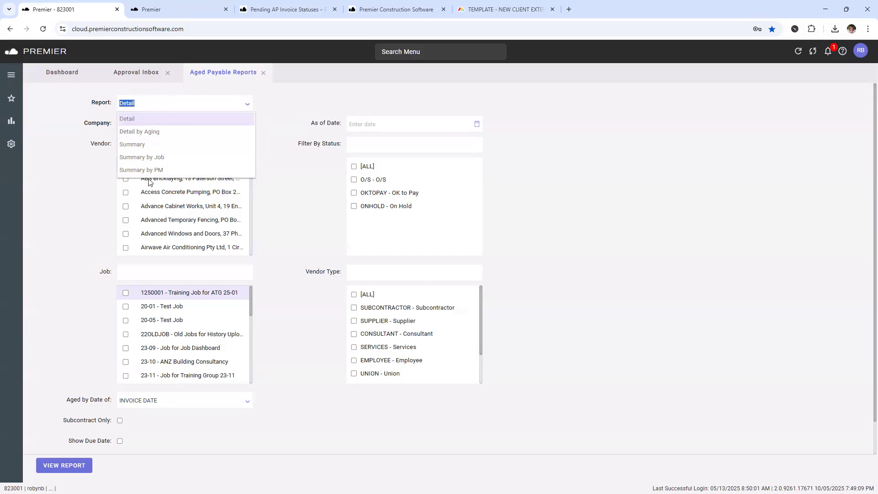
left_click(127, 119)
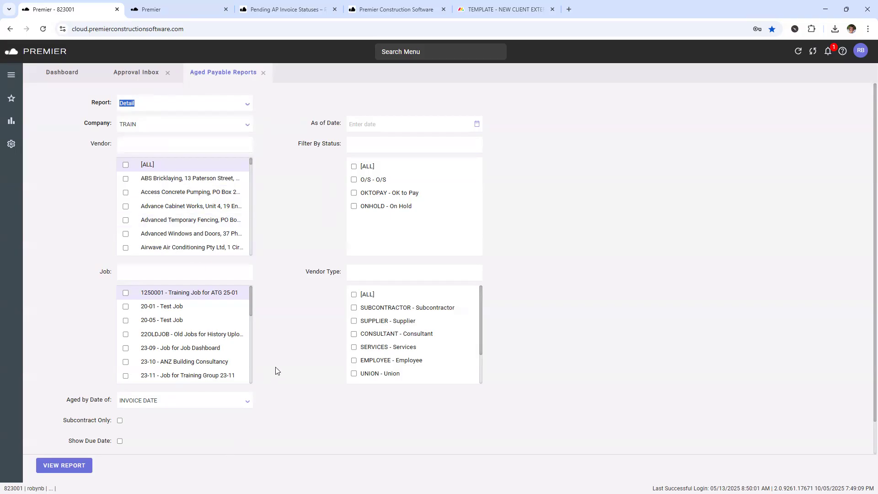
scroll(306, 384, "down", 1)
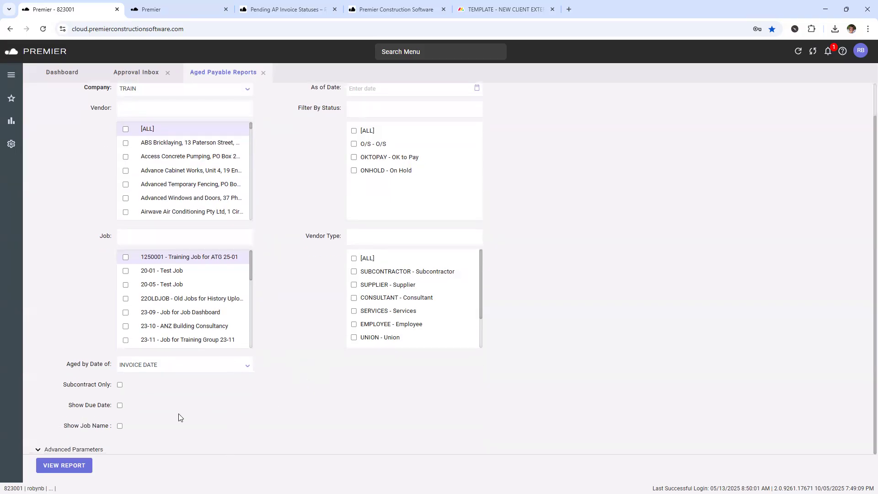
left_click(121, 405)
left_click(119, 426)
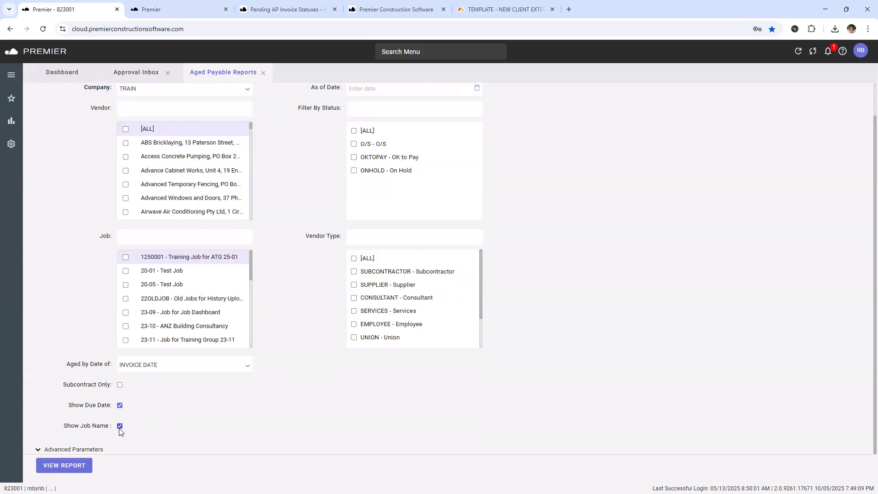
left_click(120, 386)
left_click(120, 385)
- Expand the advanced parameters of the aged payables report, and generate the report without further filters
left_click(38, 449)
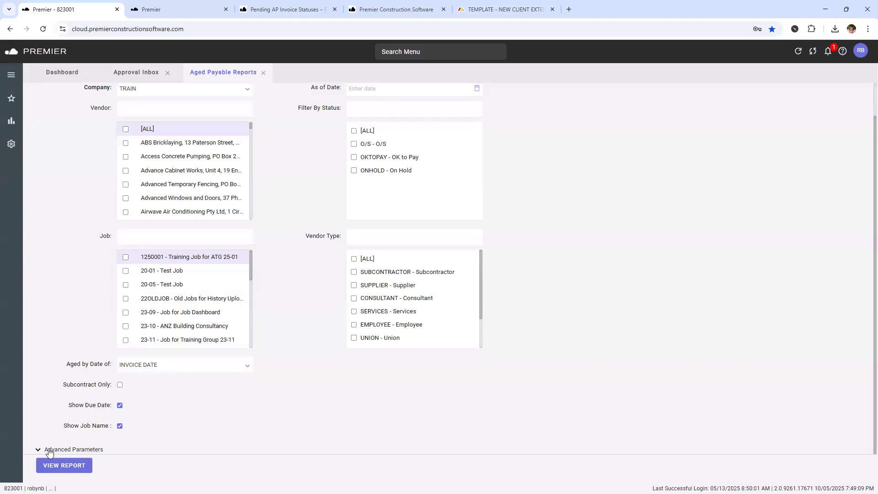
scroll(224, 342, "down", 3)
scroll(149, 409, "down", 3)
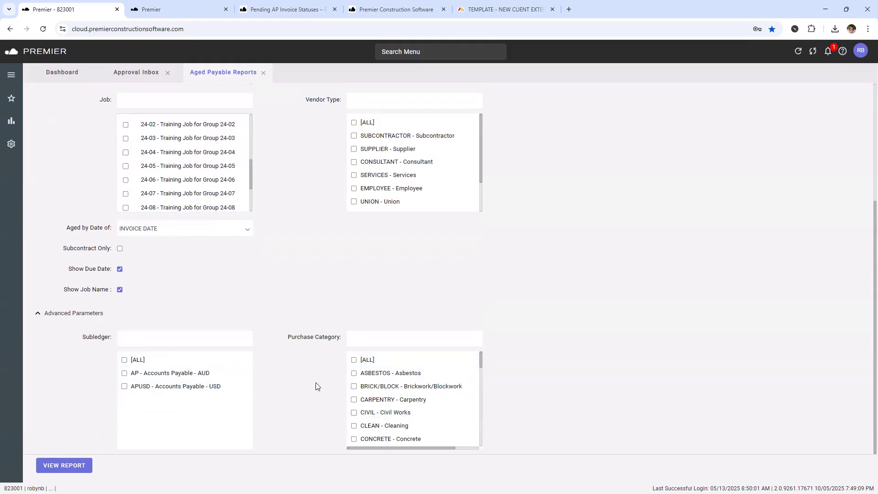
scroll(316, 386, "up", 4)
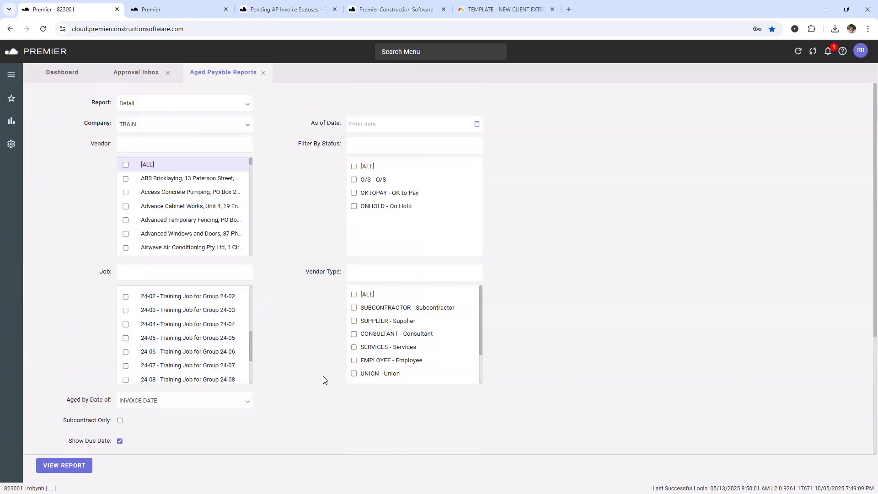
left_click(71, 463)
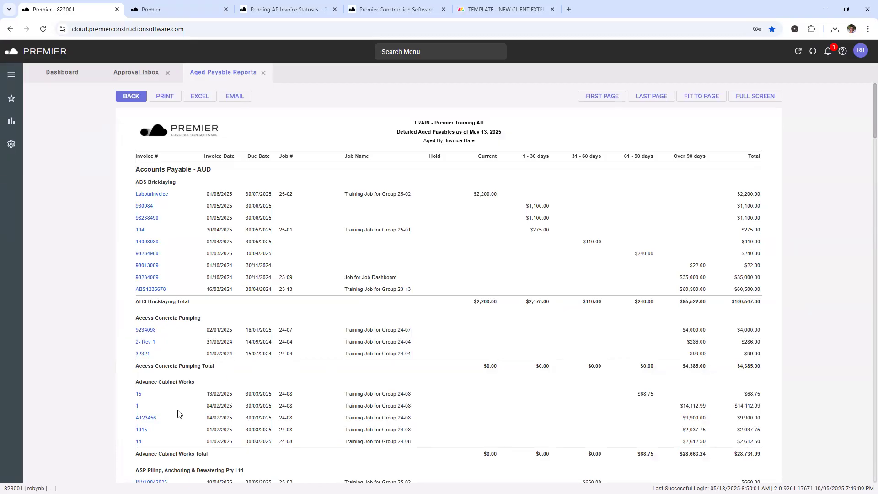
- Drill down to Advance Cabinet Works invoice A123456 from the report, and open its attached "Vendor - Invoice 1" document
left_click(141, 418)
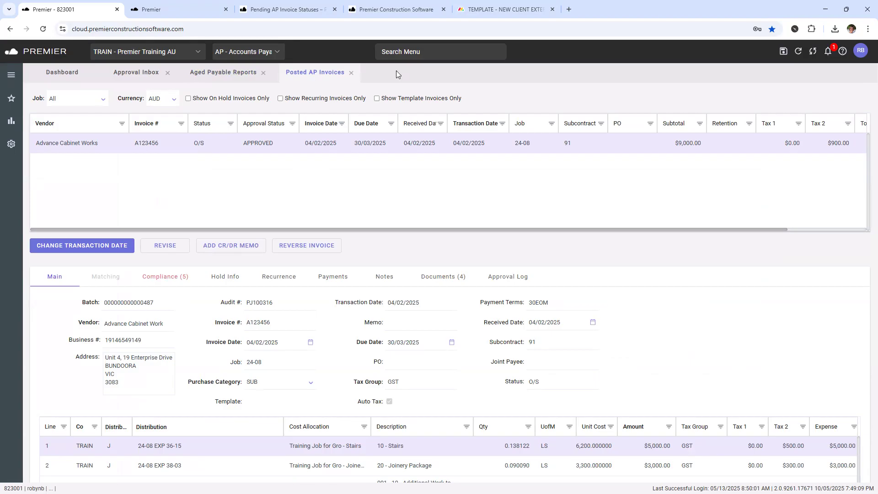
left_click(450, 276)
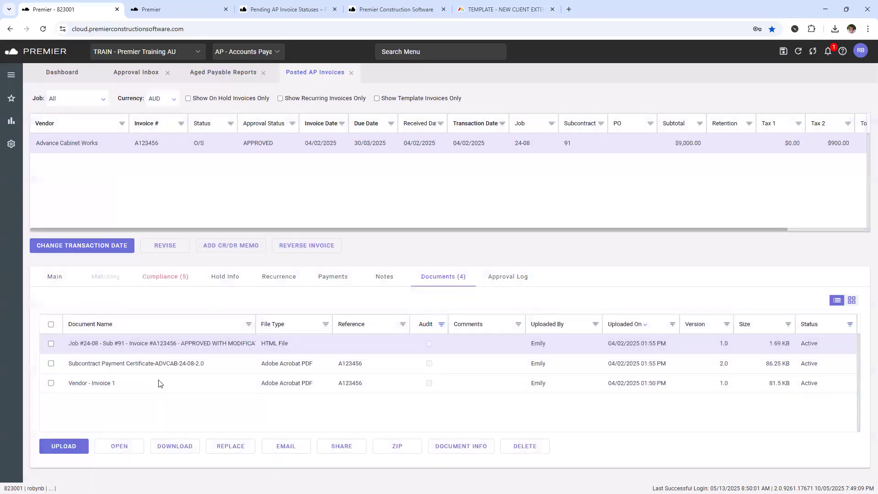
double_click(84, 385)
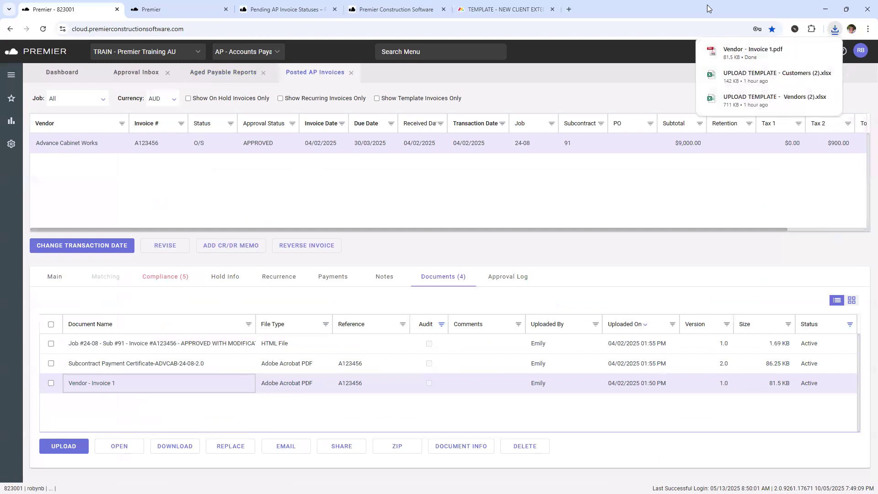
left_click(627, 100)
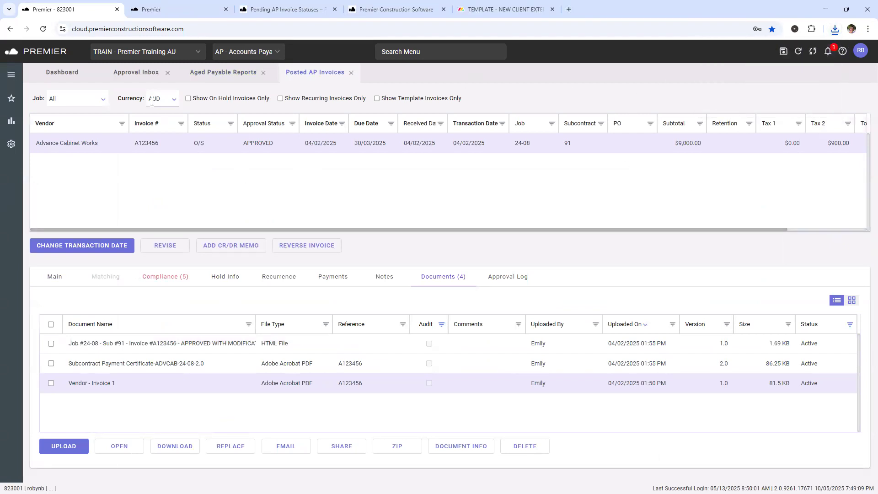
- Return to the Detailed Aged Payables report, and review it through to the Accounts Payable - AUD total
left_click(208, 76)
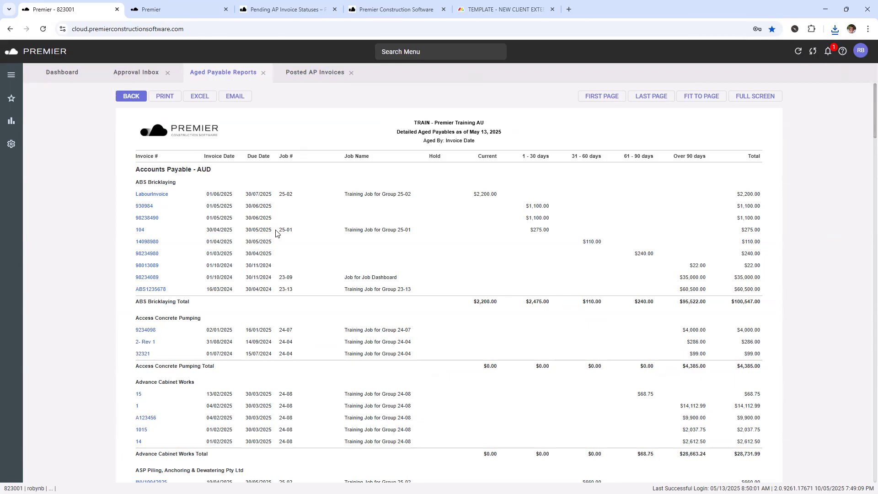
scroll(866, 328, "down", 20)
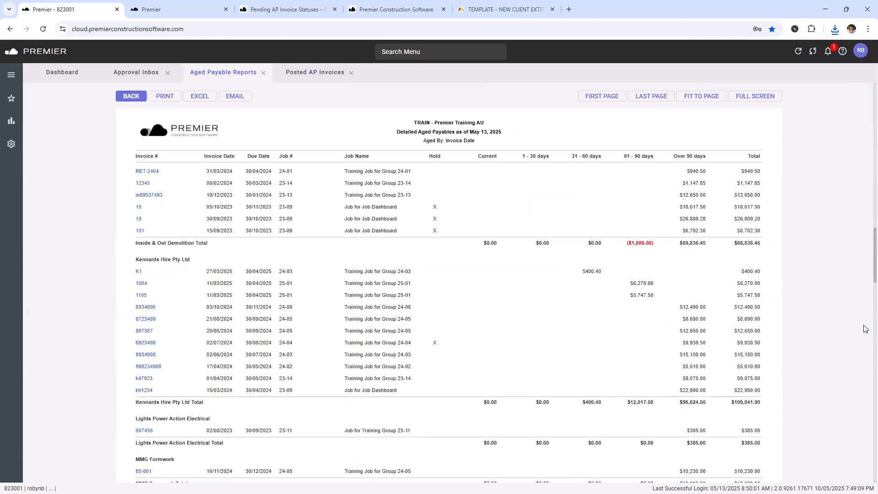
scroll(865, 328, "down", 15)
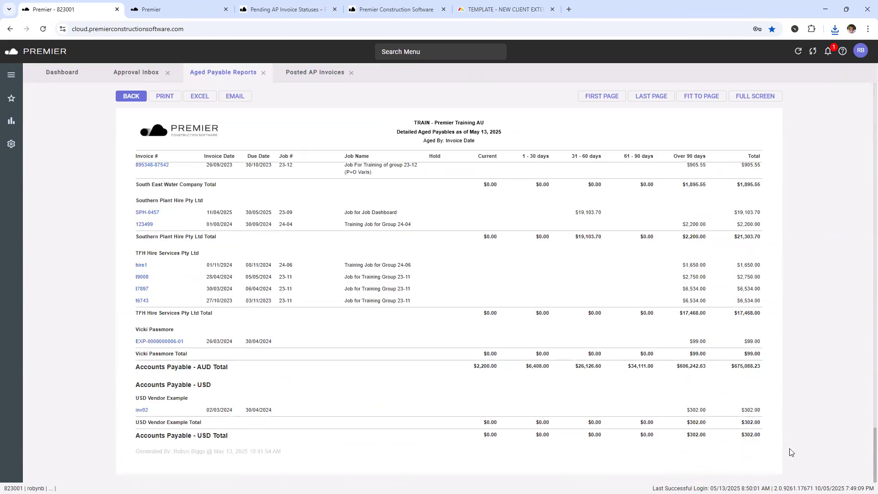
left_click_drag(734, 366, 756, 374)
- Open the Retention Payable Report under the Accounts Payable reports, and generate the Retention Payable Detail by Job version
left_click(9, 121)
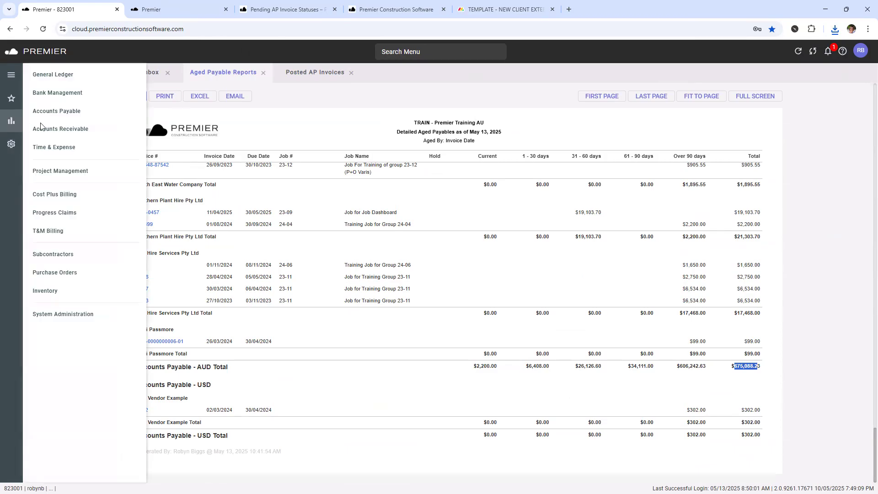
left_click(57, 112)
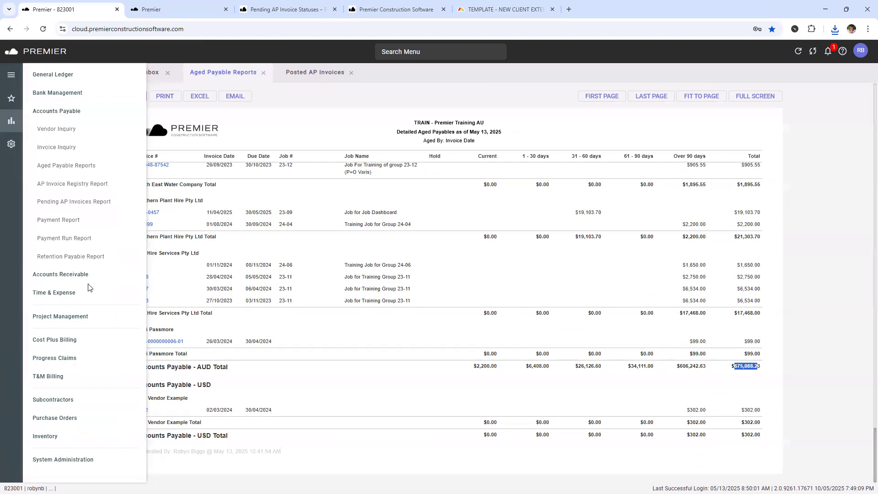
left_click(73, 257)
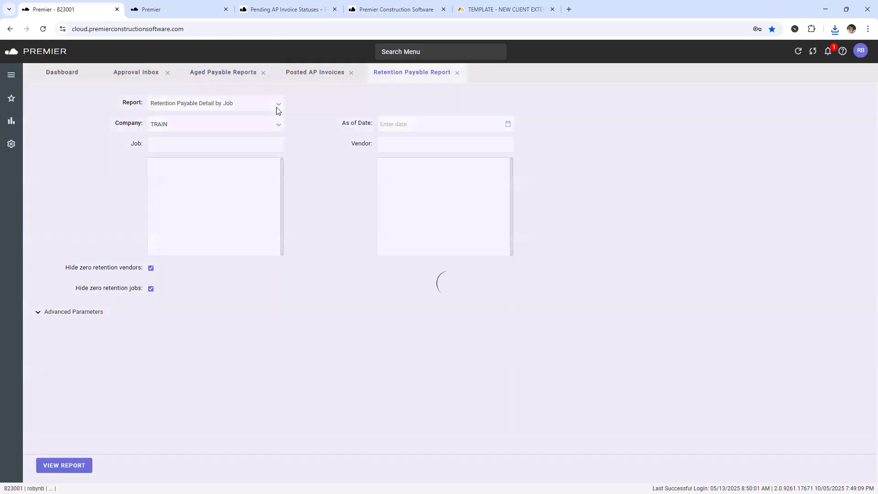
left_click(276, 108)
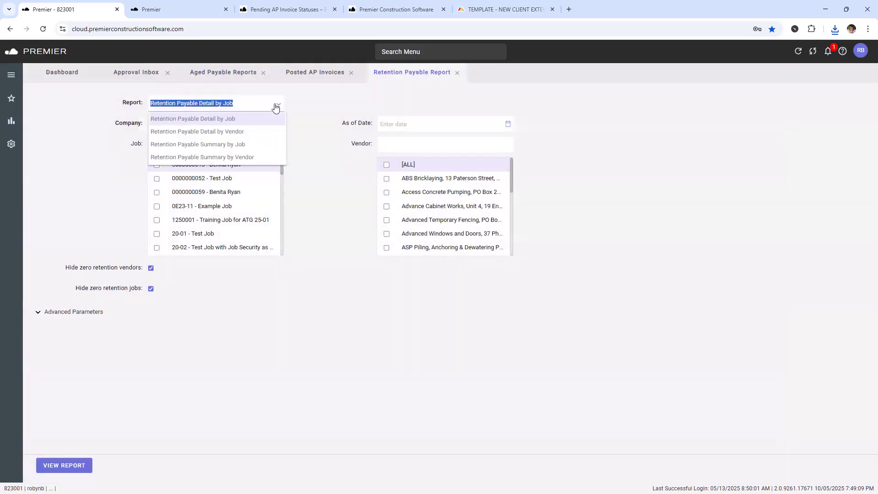
left_click(276, 108)
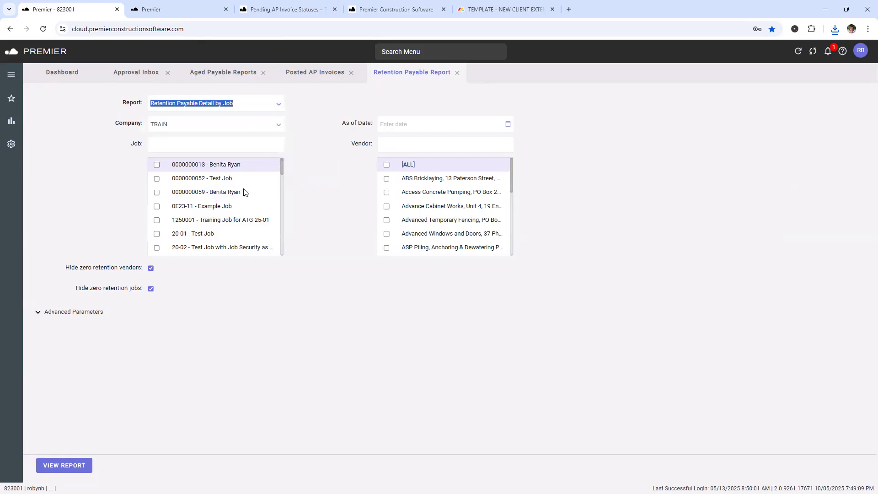
left_click(78, 467)
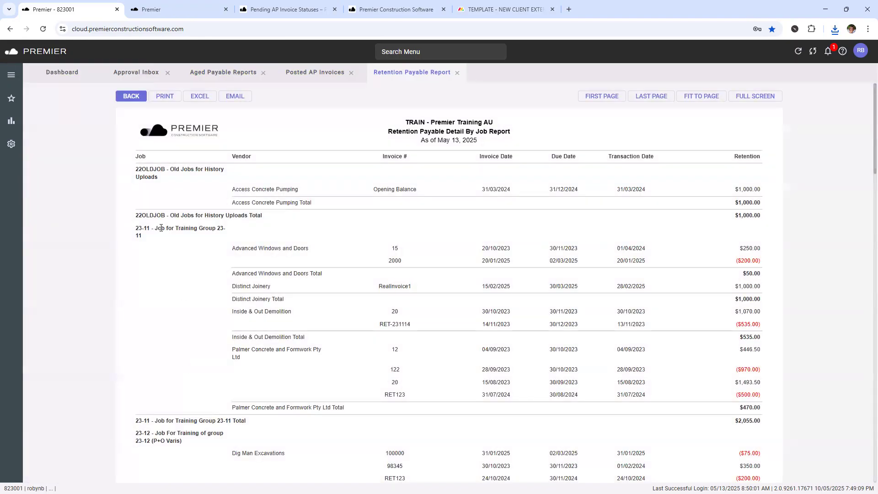
- Examine the retention held and released per vendor and invoice for job 23-11, and the report's total retention payable
left_click_drag(161, 229, 203, 231)
left_click_drag(250, 248, 274, 381)
left_click(275, 381)
left_click_drag(398, 260, 732, 254)
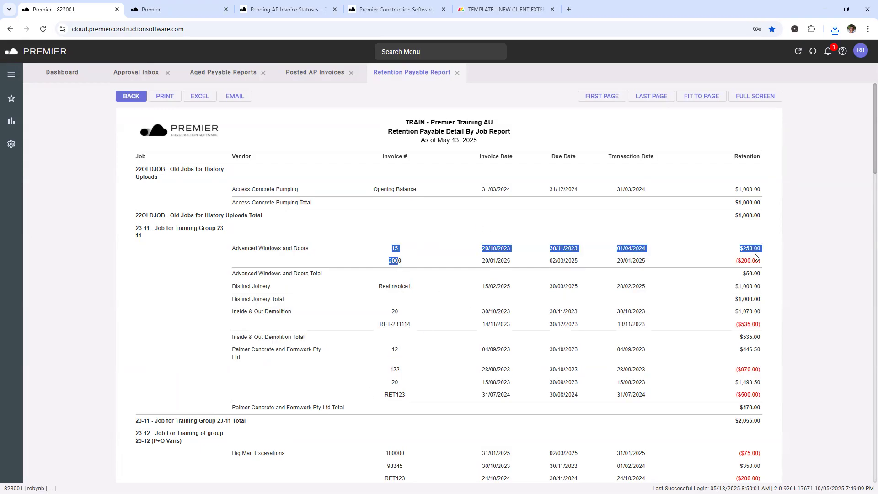
left_click(752, 250)
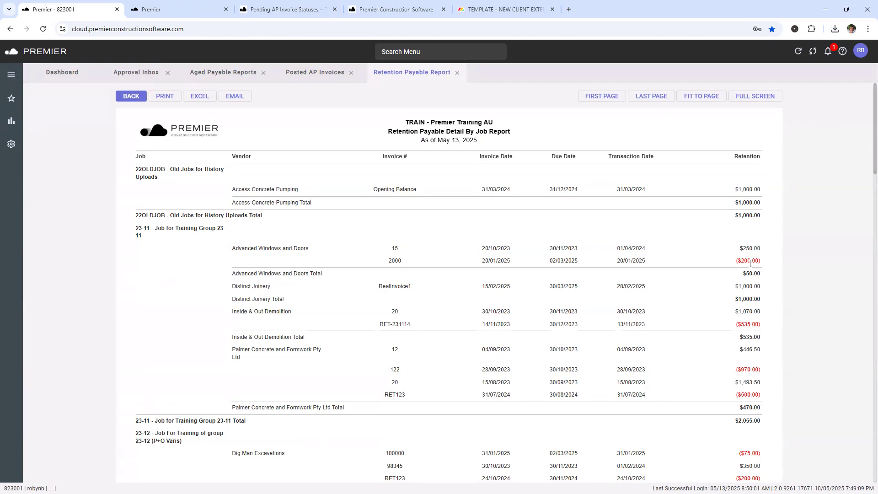
left_click_drag(757, 274, 745, 269)
scroll(555, 304, "down", 20)
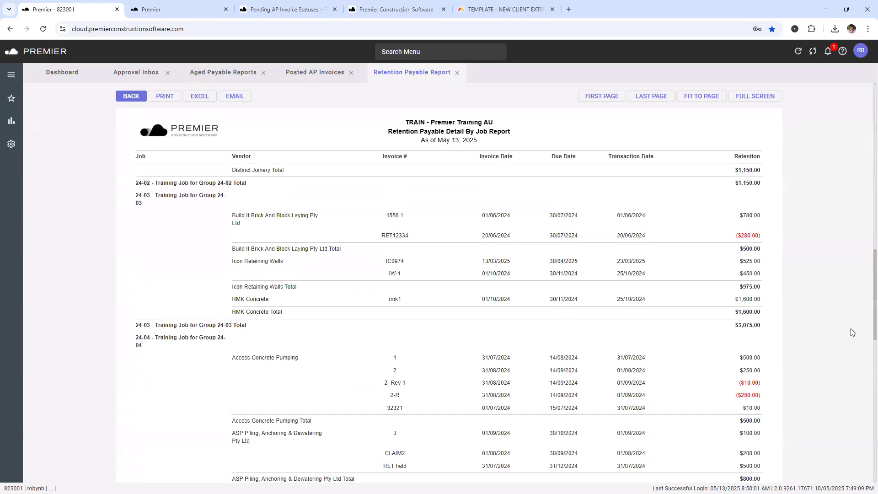
left_click_drag(753, 436, 729, 435)
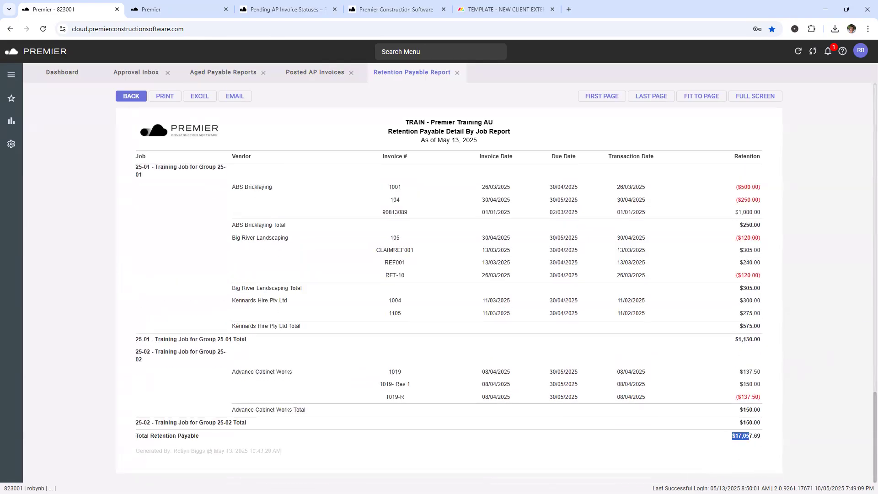
scroll(233, 298, "up", 10)
scroll(245, 289, "up", 15)
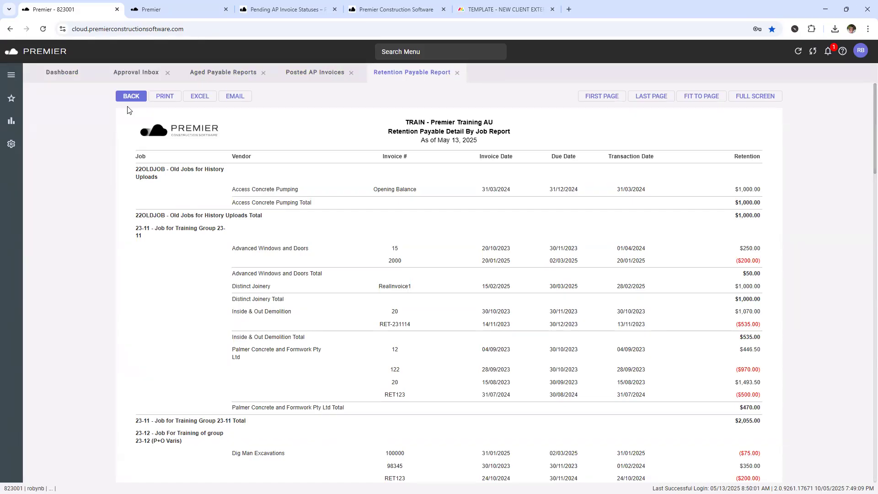
- Regenerate the Retention Payable Detail by Job report, export it to Excel, and create an email containing the report link
left_click(135, 97)
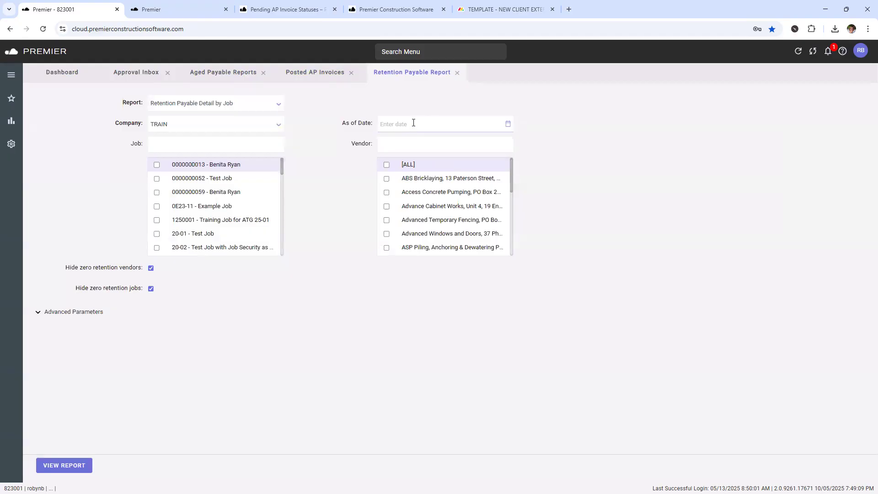
left_click(64, 465)
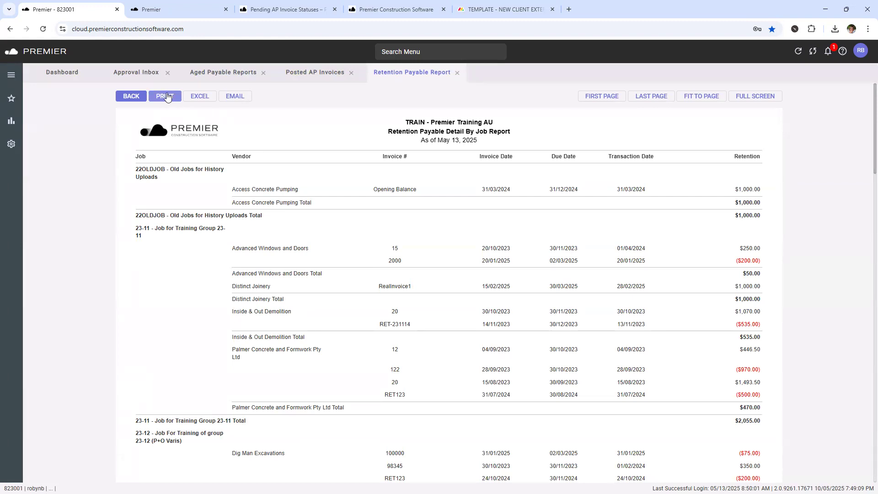
left_click(196, 97)
left_click(235, 96)
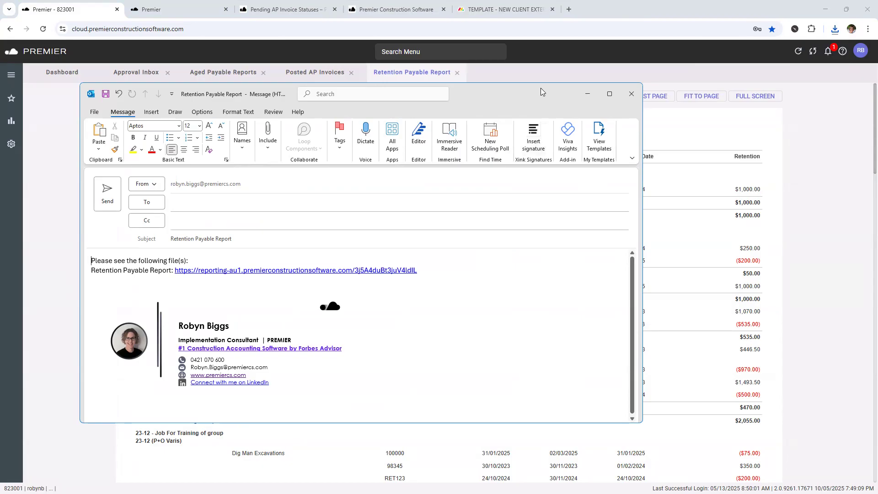
left_click_drag(539, 91, 0, 94)
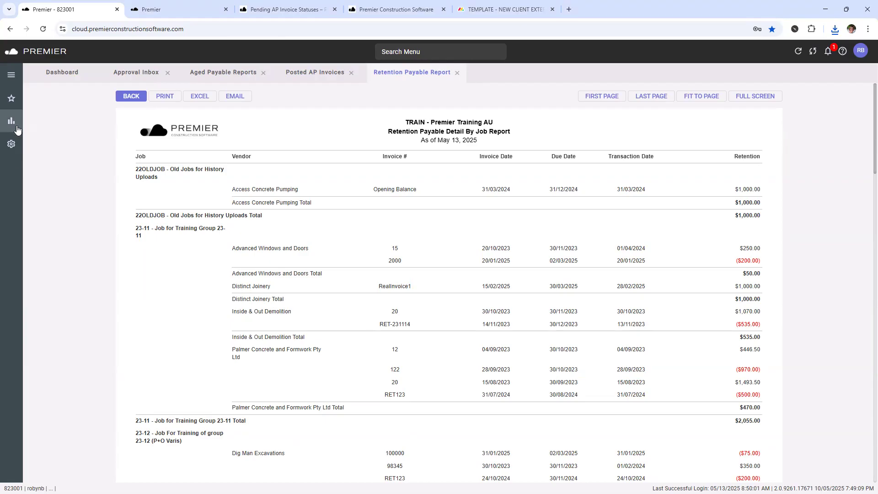
- Open the Payment Report under the Accounts Payable reports, and set its report type to By Vendor
left_click(16, 122)
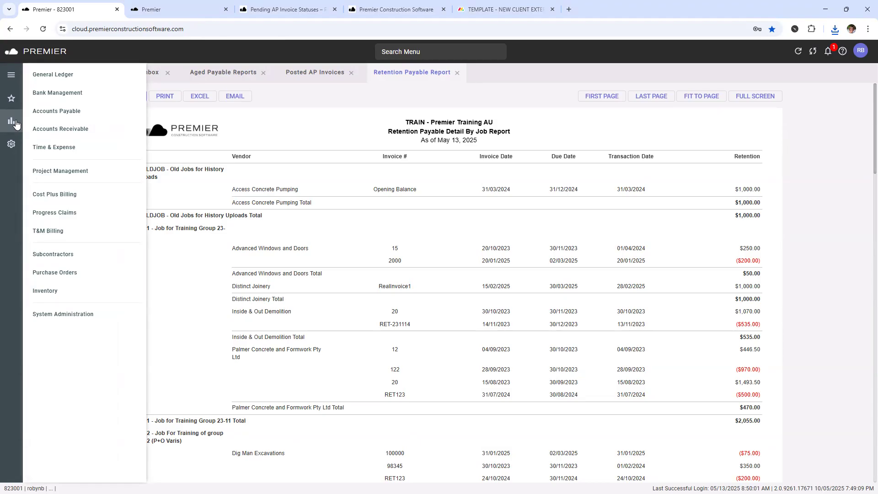
left_click(66, 112)
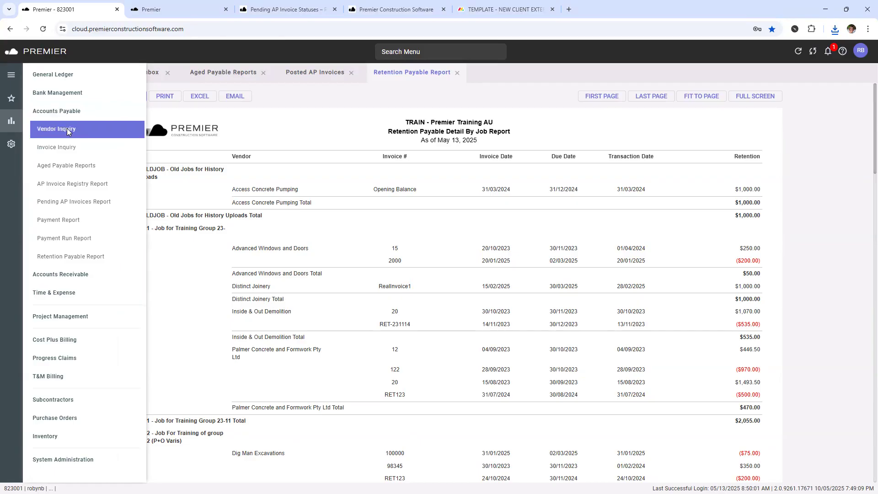
left_click(57, 218)
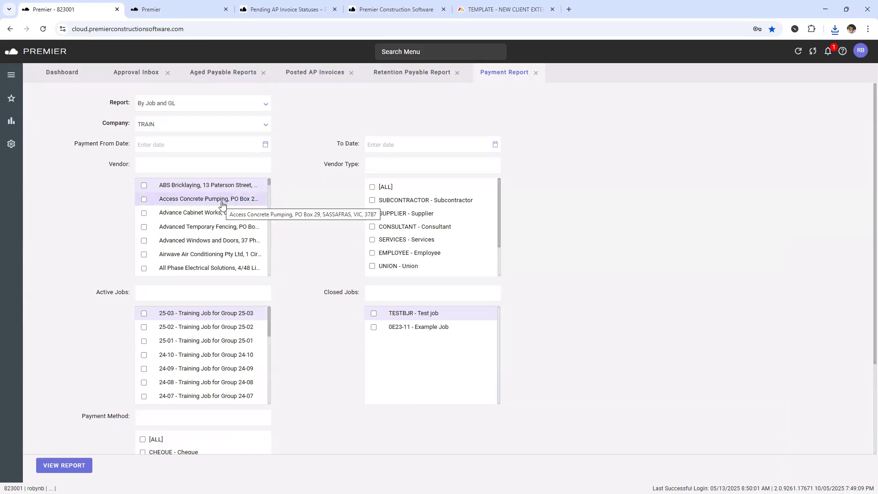
left_click(265, 109)
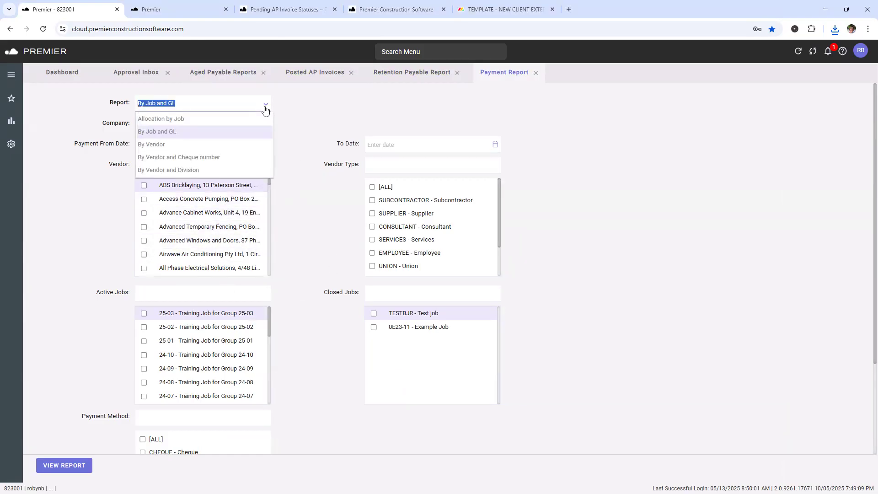
left_click(180, 144)
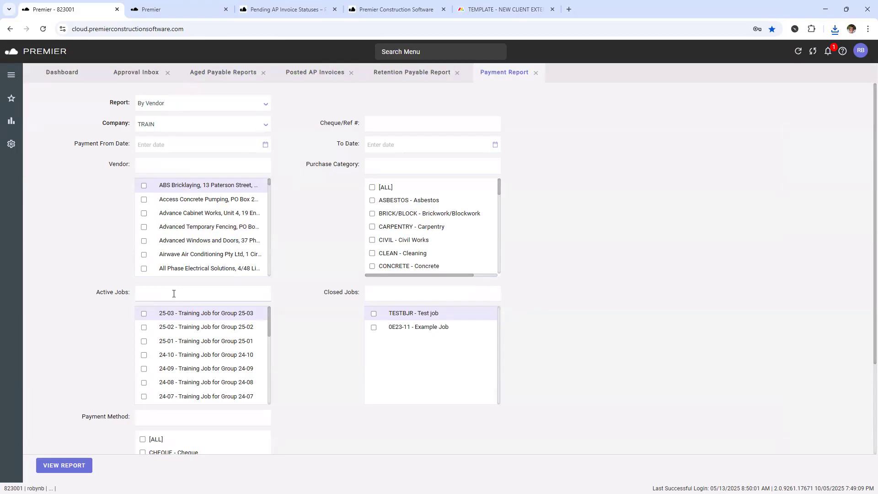
- Close the Payment Report and open the Vendor Inquiry under the Accounts Payable reports
left_click(534, 72)
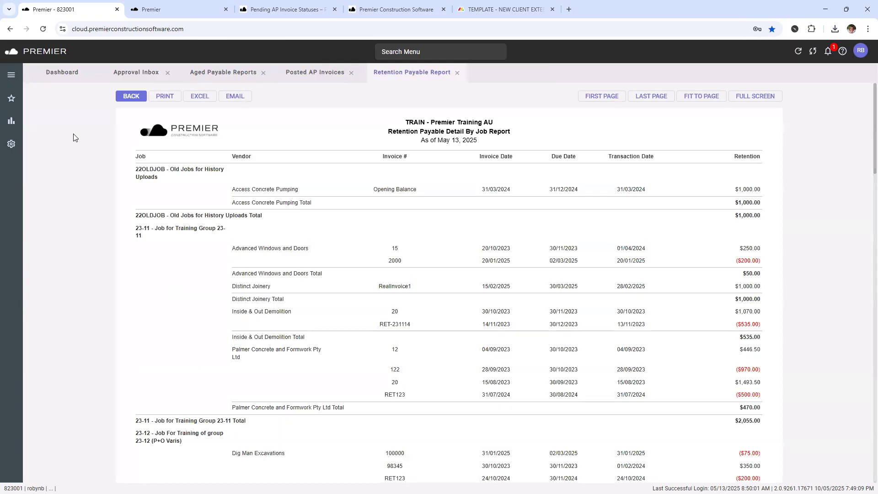
left_click(11, 121)
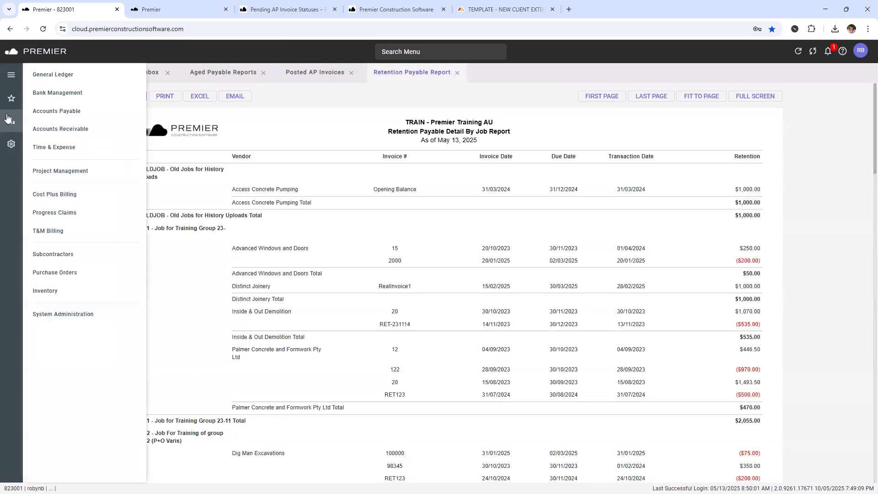
left_click(62, 111)
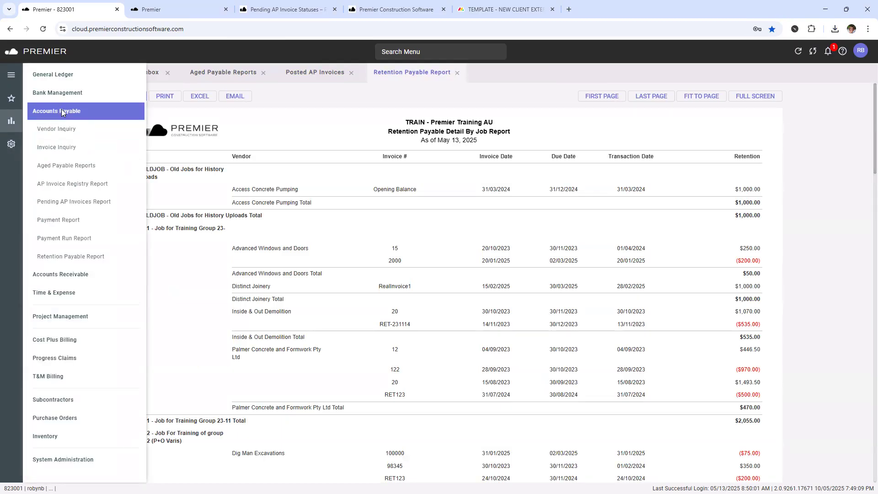
left_click(55, 132)
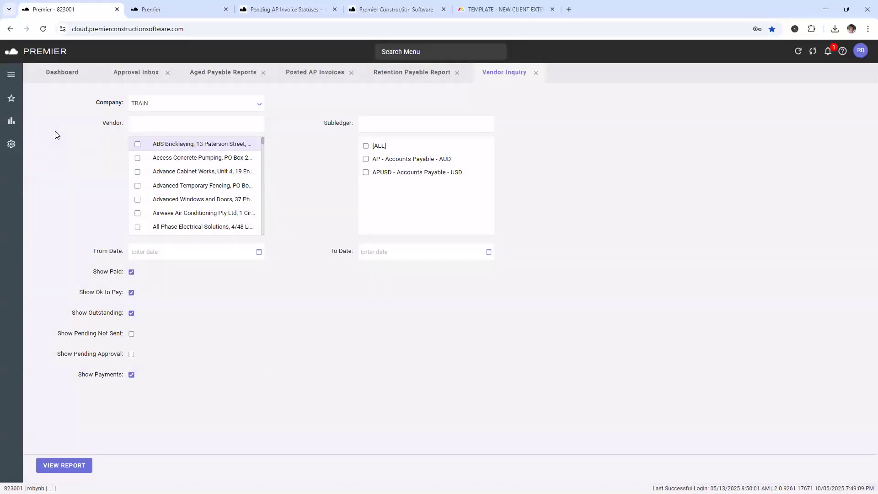
- Generate the Vendor Inquiry for ABS Bricklaying with pending not sent and pending approval invoices included
left_click(137, 145)
left_click(131, 333)
left_click(130, 356)
left_click(67, 463)
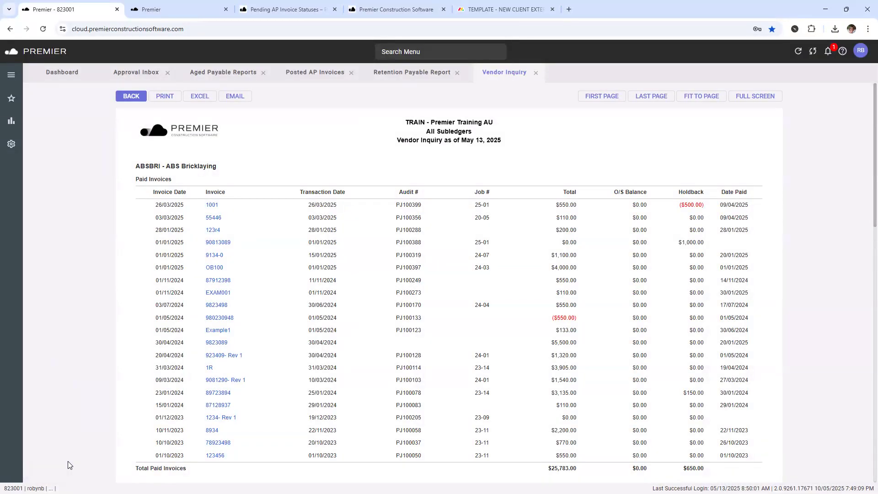
- Examine ABS Bricklaying's paid, outstanding, pending not sent and pending approval invoices, and the summary of payments
left_click_drag(141, 177, 158, 180)
scroll(689, 285, "down", 6)
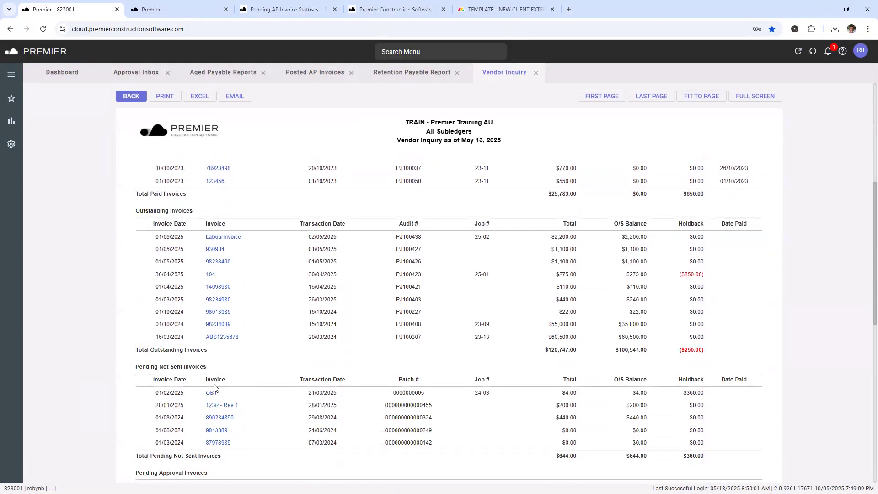
scroll(225, 313, "down", 2)
scroll(221, 357, "down", 1)
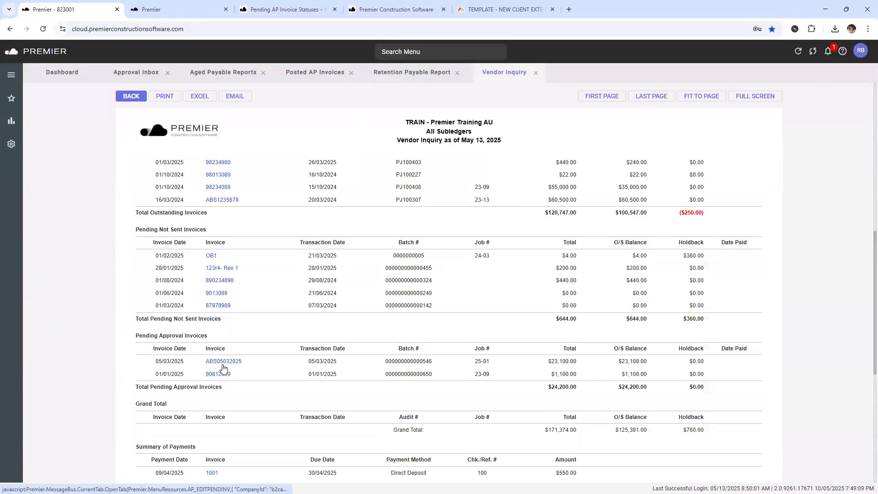
scroll(218, 386, "down", 5)
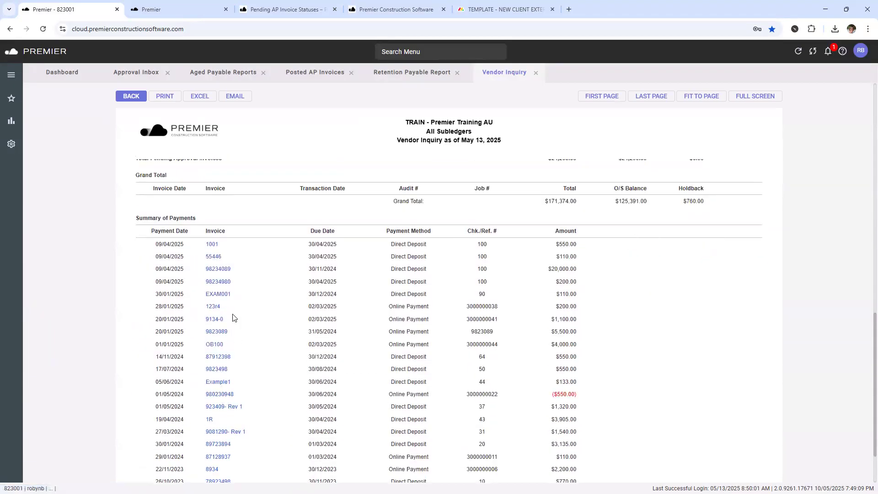
scroll(224, 401, "down", 1)
- Open paid invoice 1001 from the Vendor Inquiry to view its posted AP invoice details, and close it
scroll(221, 402, "up", 13)
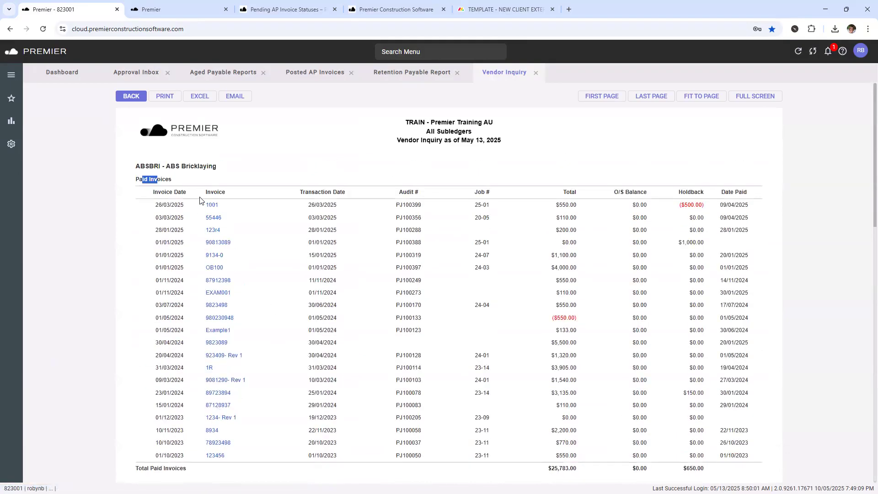
left_click(211, 205)
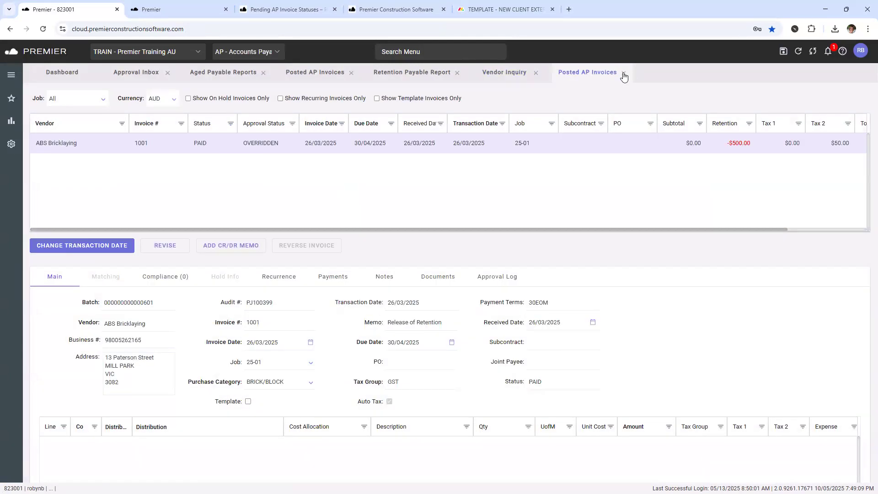
left_click(623, 73)
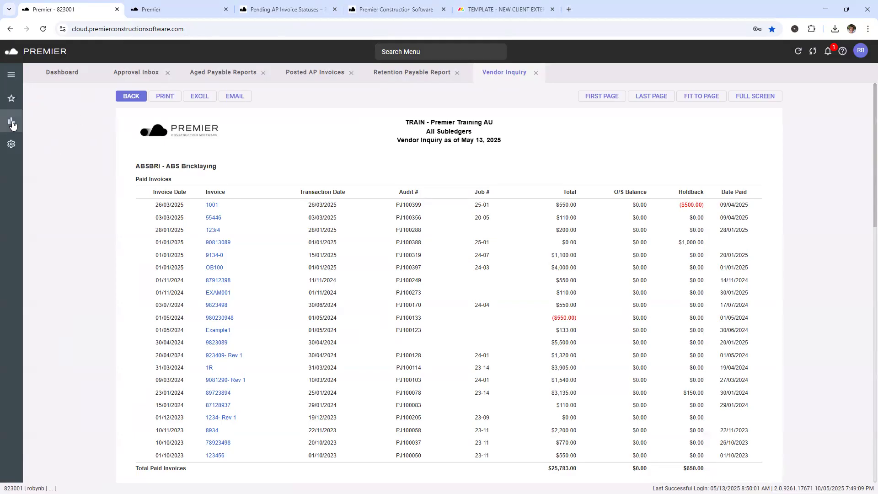
- Open the AP Invoice Registry Report under the Accounts Payable reports, and generate the Detail version for ABS Bricklaying including paid invoices
left_click(12, 123)
left_click(43, 110)
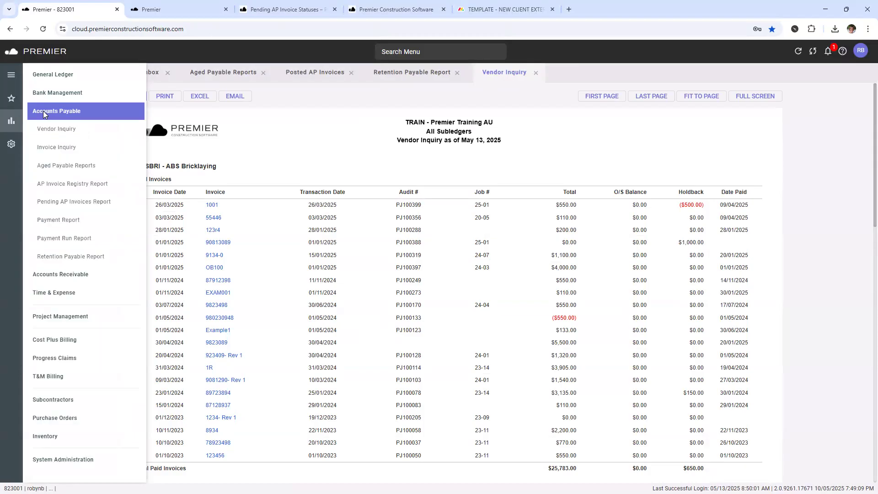
left_click(70, 184)
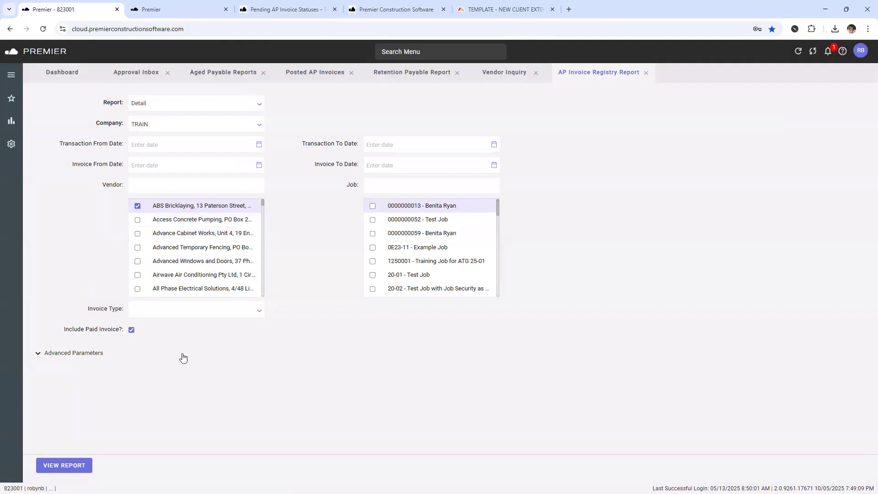
left_click(75, 470)
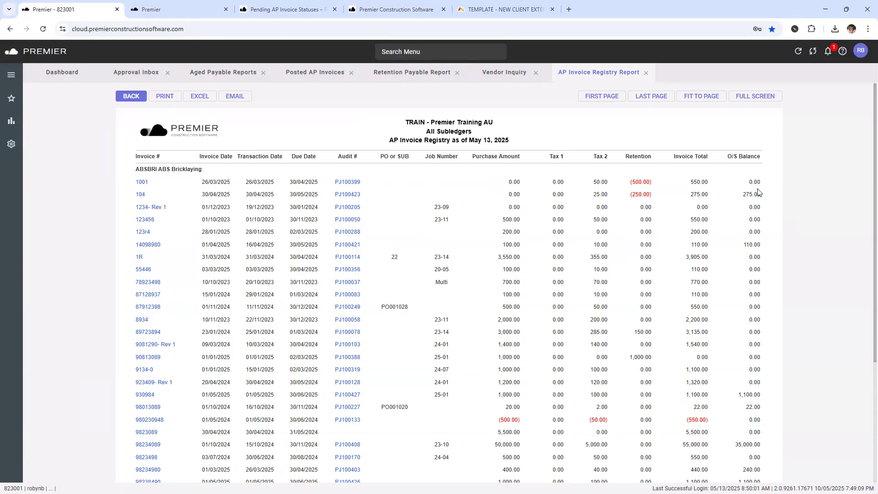
- Review the invoice balances and totals in the AP Invoice Registry, and close both that report and the Vendor Inquiry
scroll(754, 378, "down", 3)
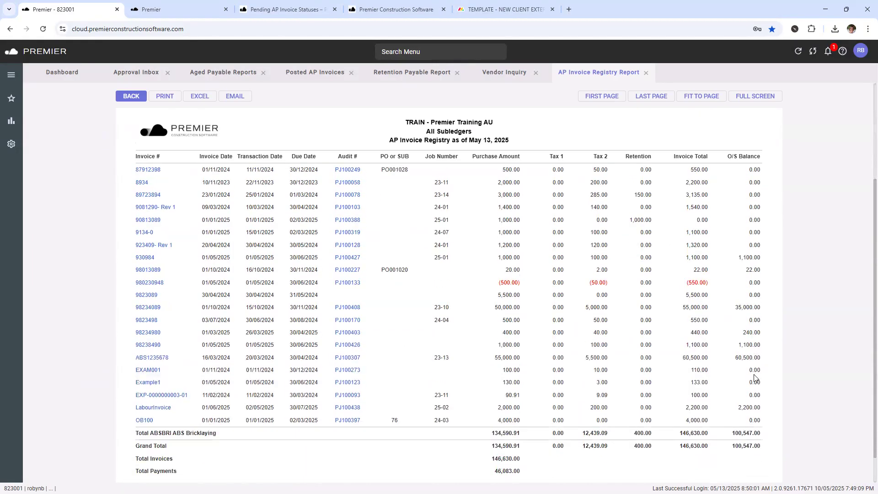
scroll(754, 377, "down", 1)
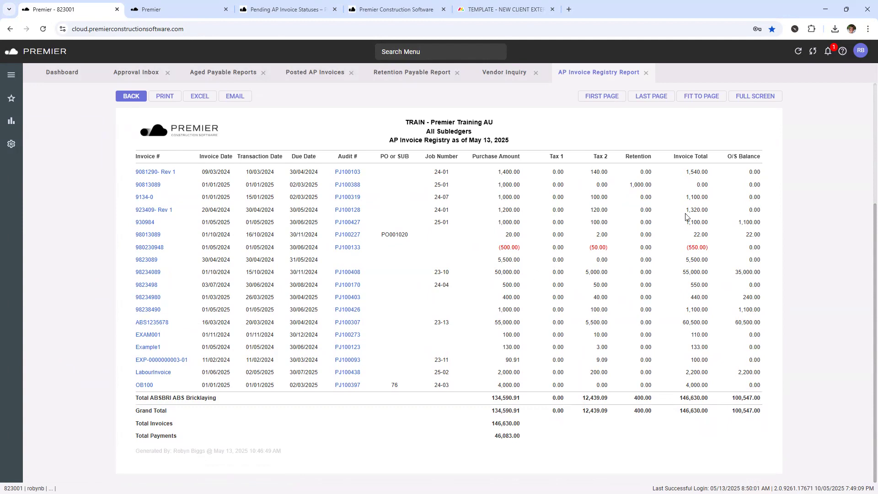
left_click(646, 73)
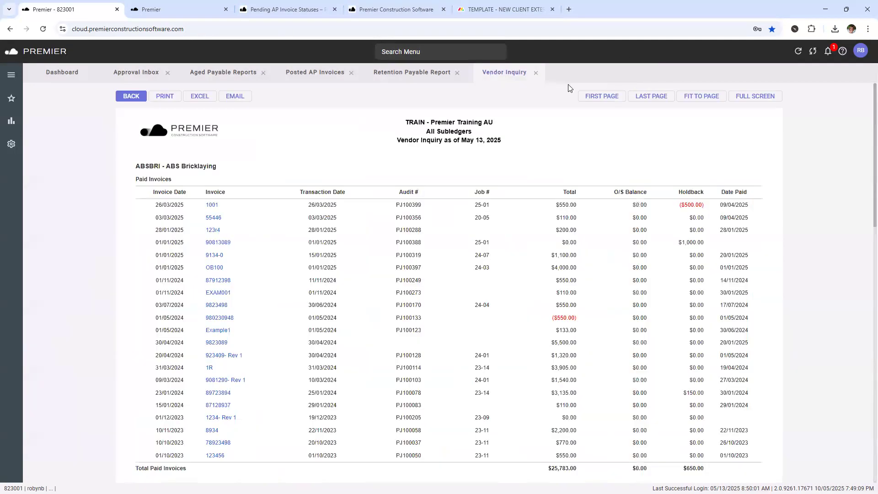
left_click(535, 73)
- Find and open the PM Job Dashboard, and load job 23-09
type("job dash")
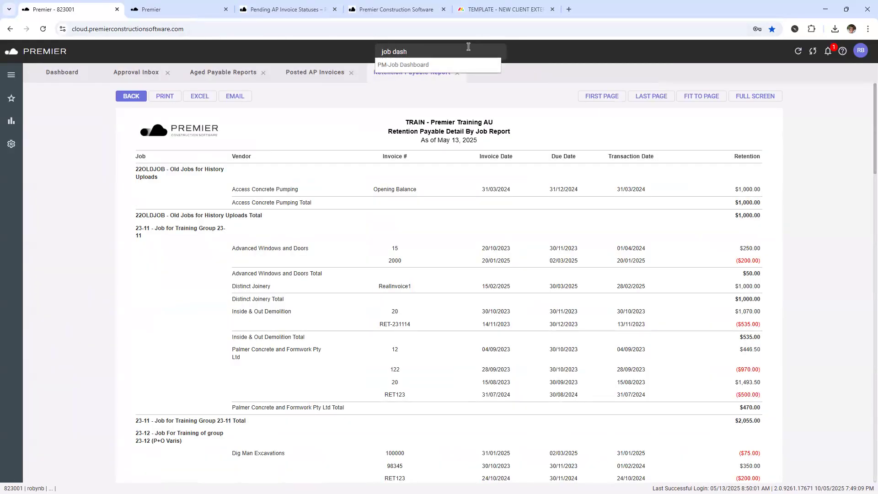
left_click(452, 67)
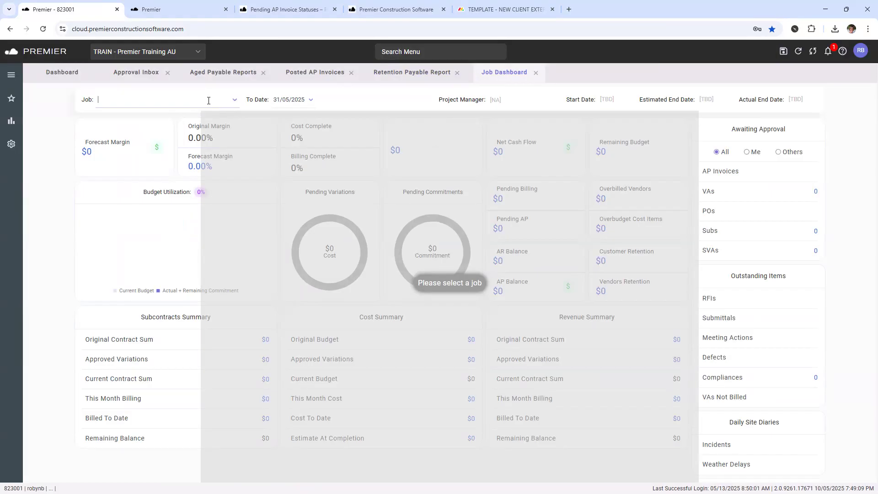
left_click(209, 100)
type("23-")
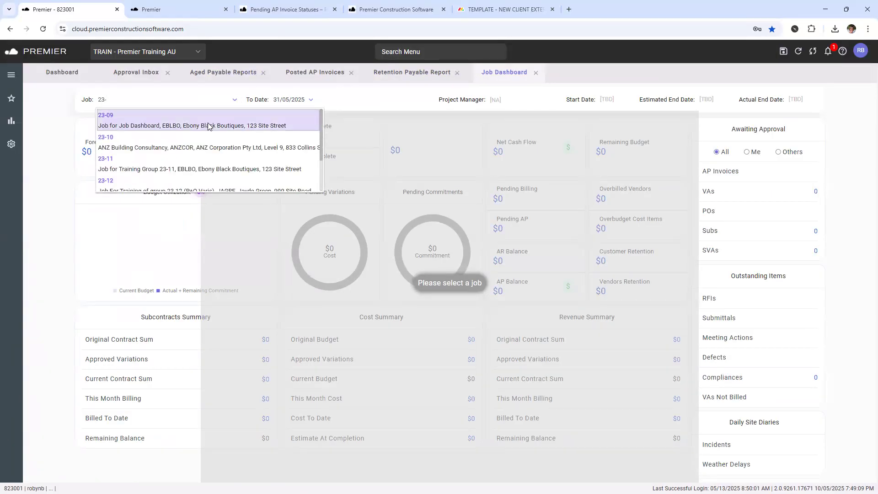
left_click(209, 124)
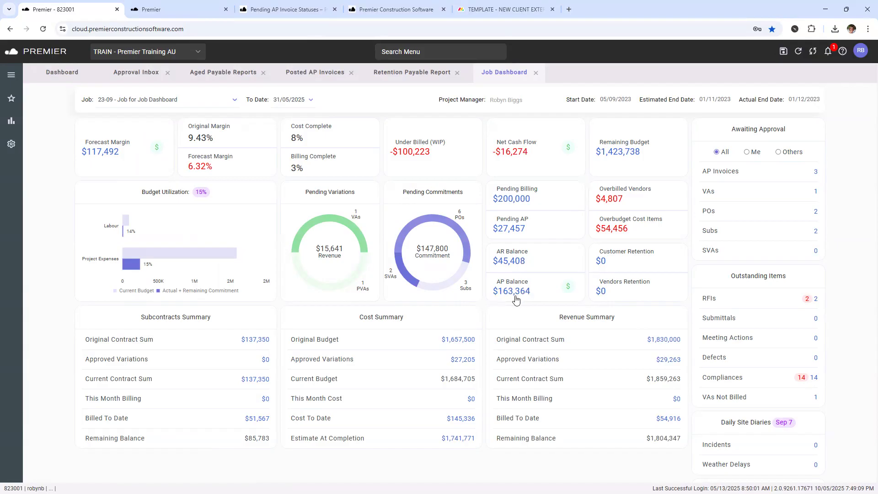
- Drill from the job's AP Balance into its aged payables, and from Pending AP into its pending AP invoices
left_click(508, 296)
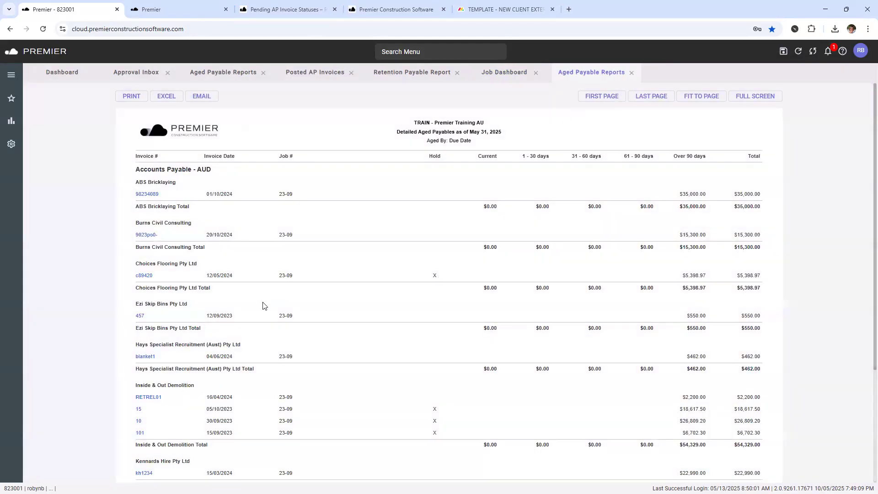
left_click(501, 76)
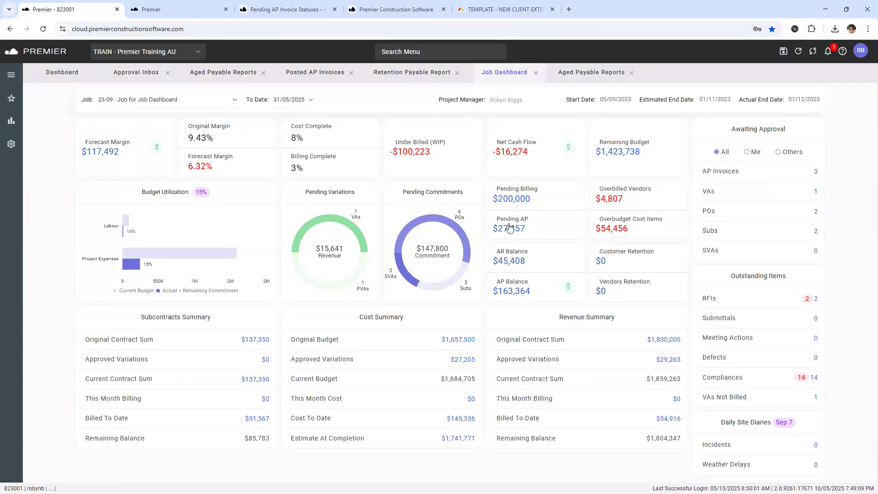
left_click(508, 231)
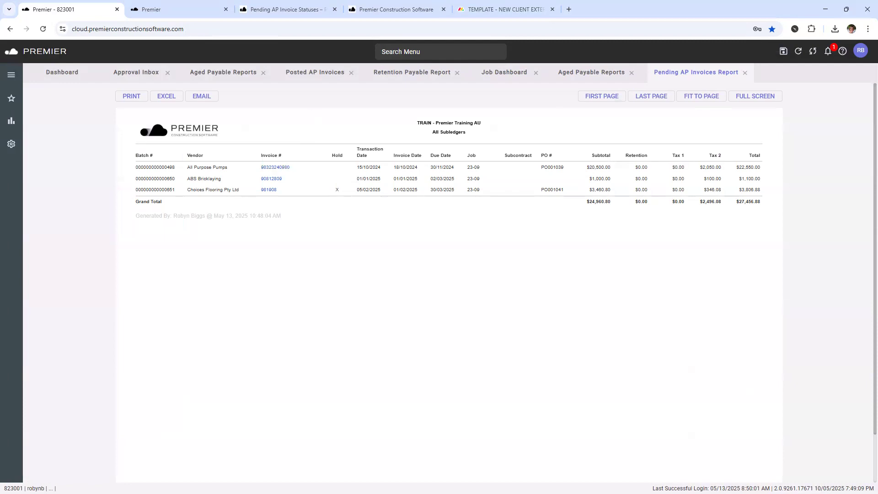
left_click(14, 129)
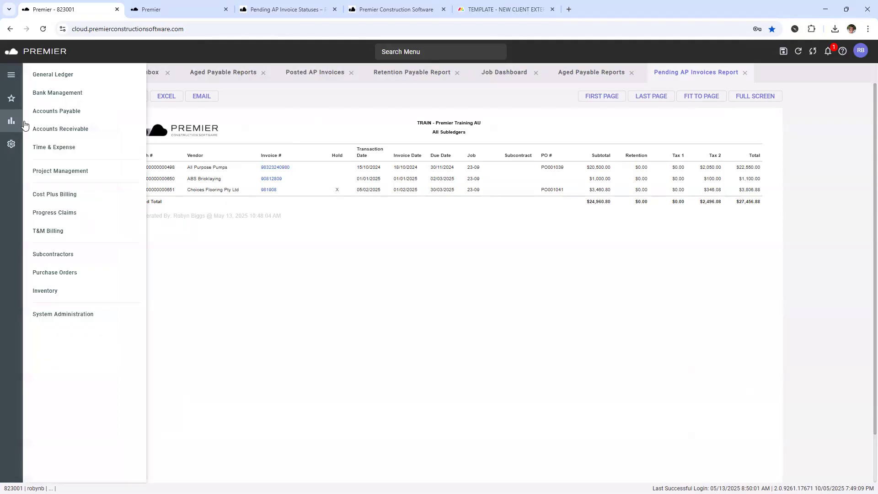
left_click(45, 108)
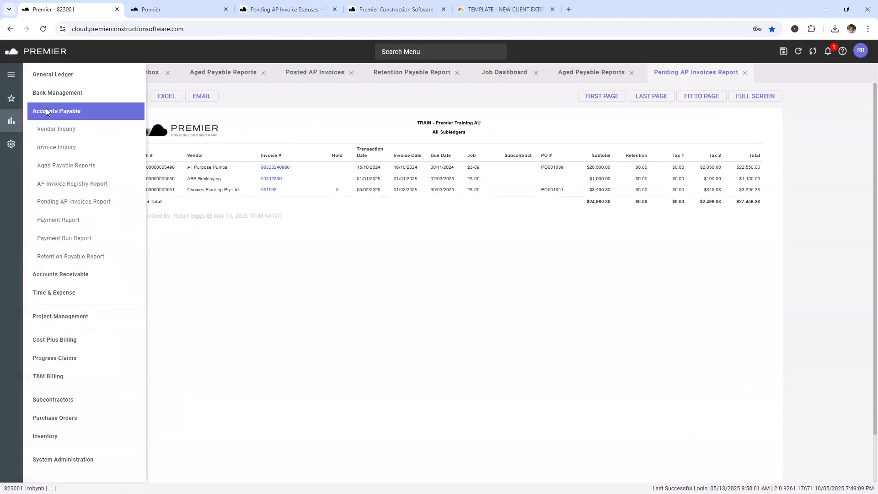
left_click(62, 194)
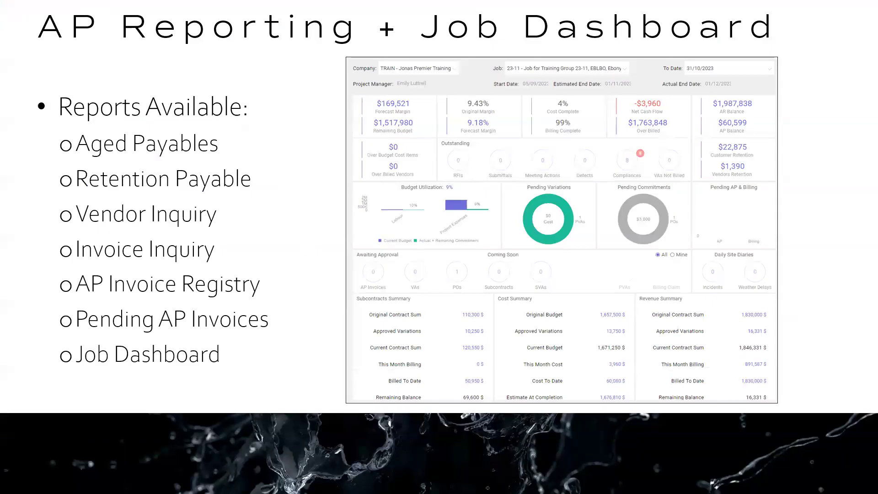
left_click(447, 201)
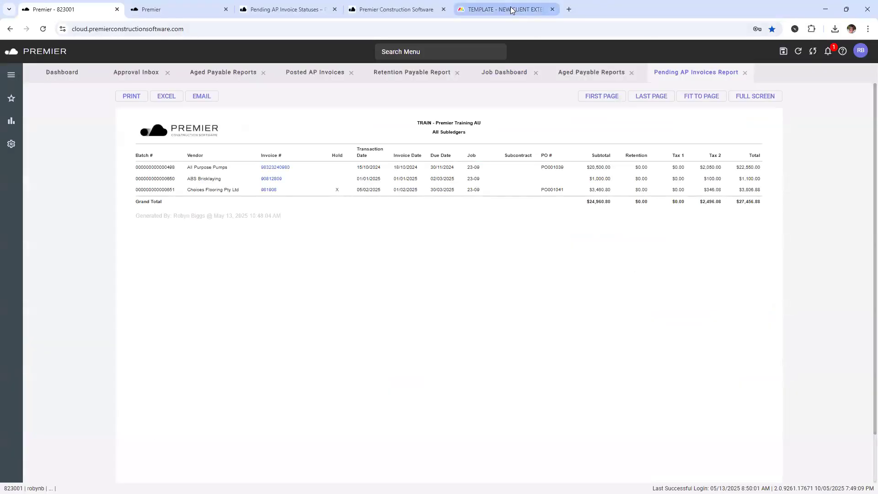
- Switch to the monday.com client template board to review the Accounts Payable Payments tasks
left_click(511, 7)
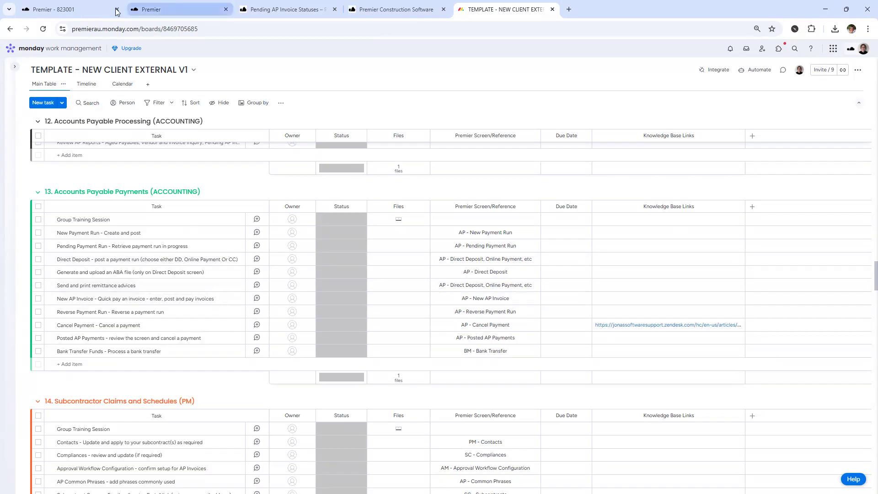
- Open the AP Vendors screen in Premier to check ABS Bricklaying's contact email field, and return to the monday.com task board
left_click(90, 8)
left_click(403, 58)
type("vendors")
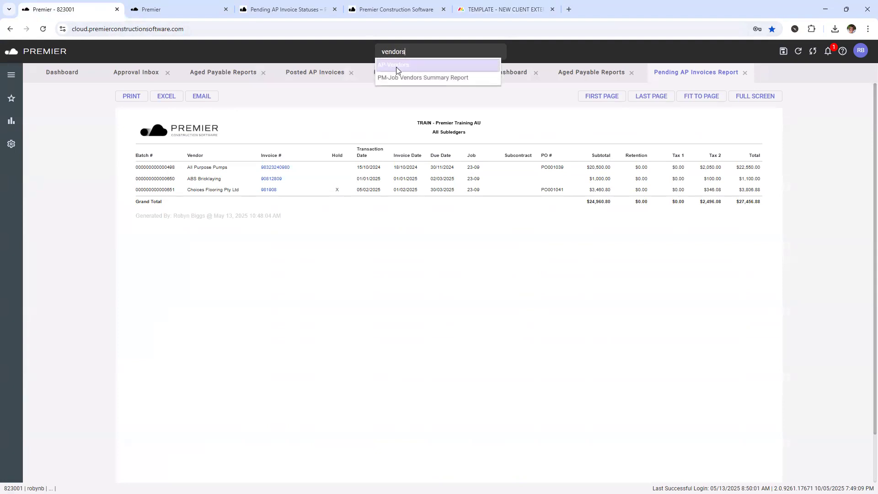
left_click(396, 66)
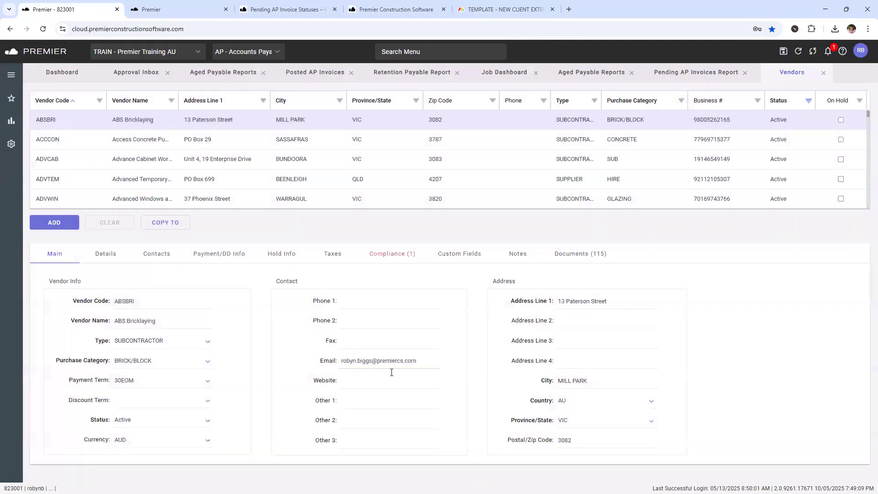
left_click(432, 361)
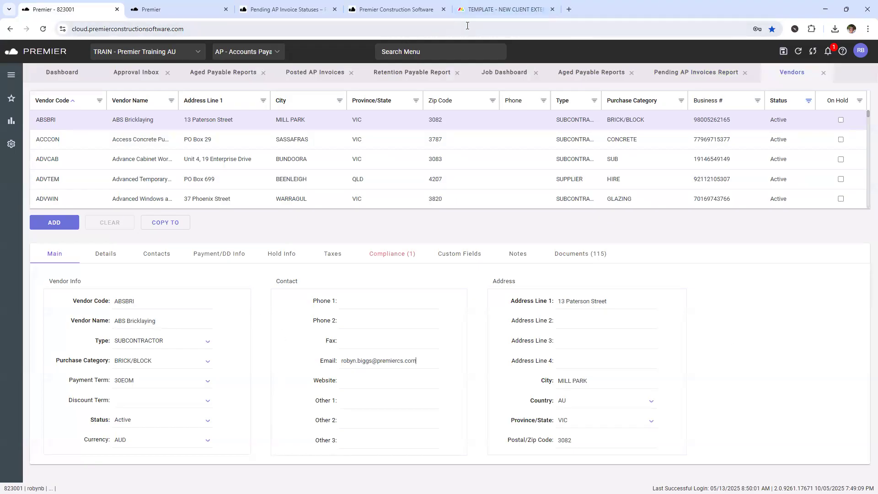
left_click(498, 7)
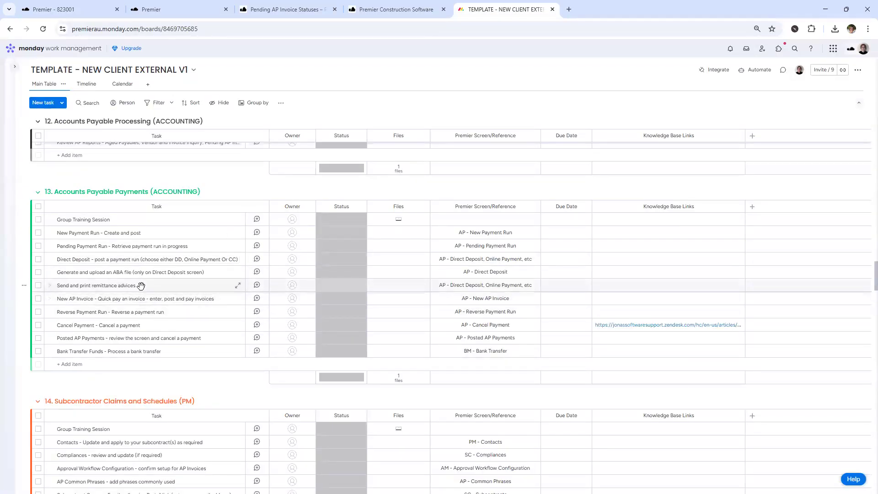